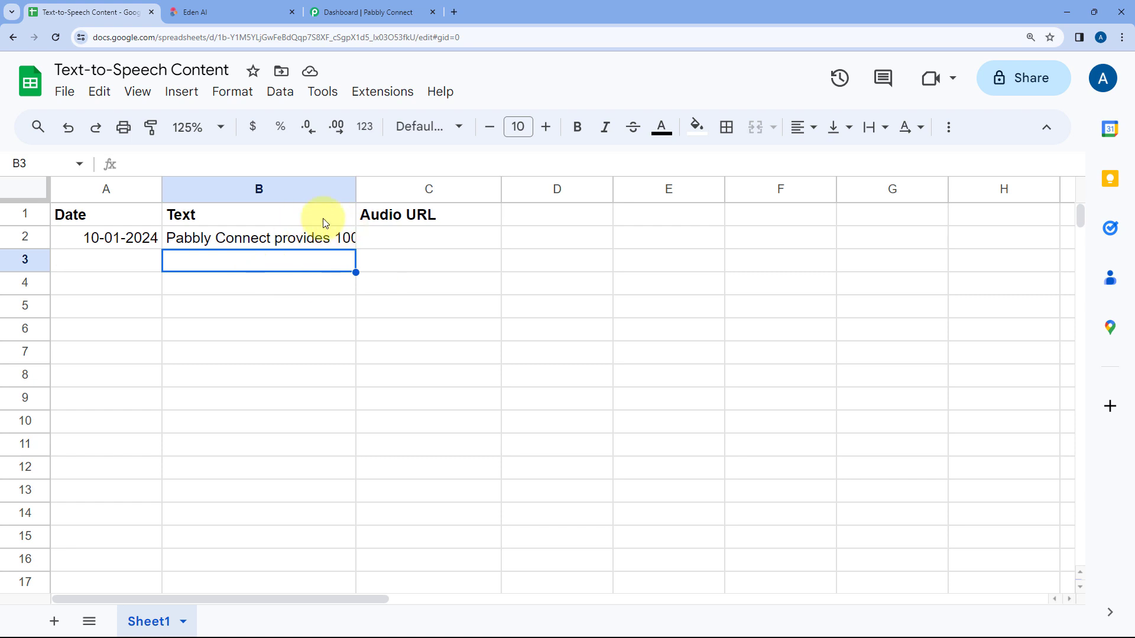
# Step: Examine the full text in cell B2 of the Text-to-Speech Content sheet and the Audio URL cell beside it
pyautogui.doubleClick(258, 235)
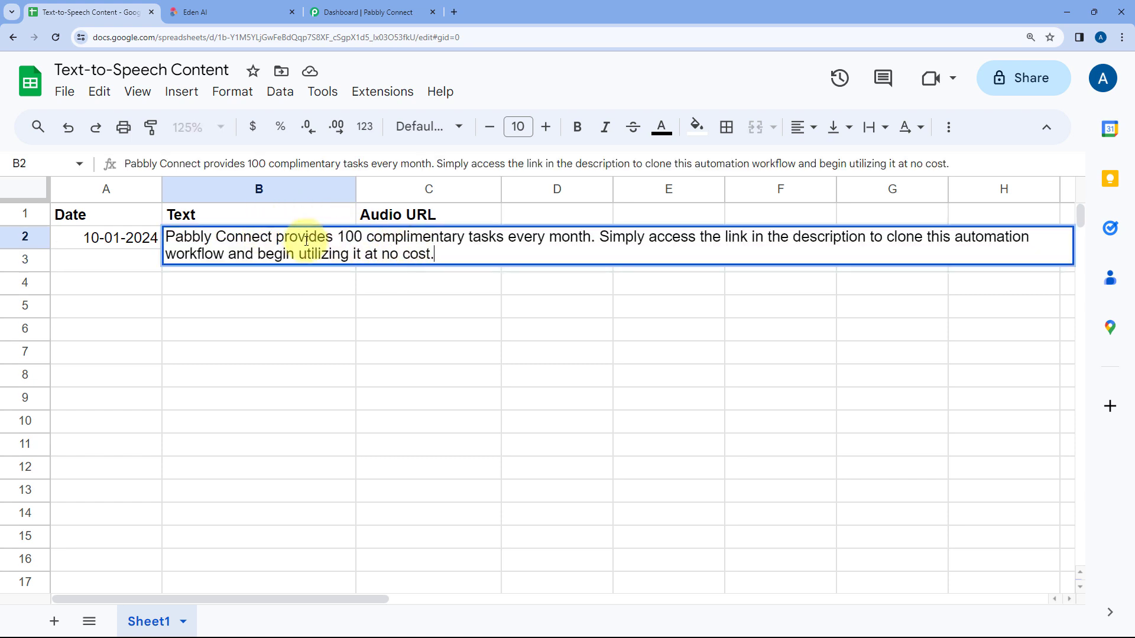
pyautogui.click(439, 279)
pyautogui.click(317, 238)
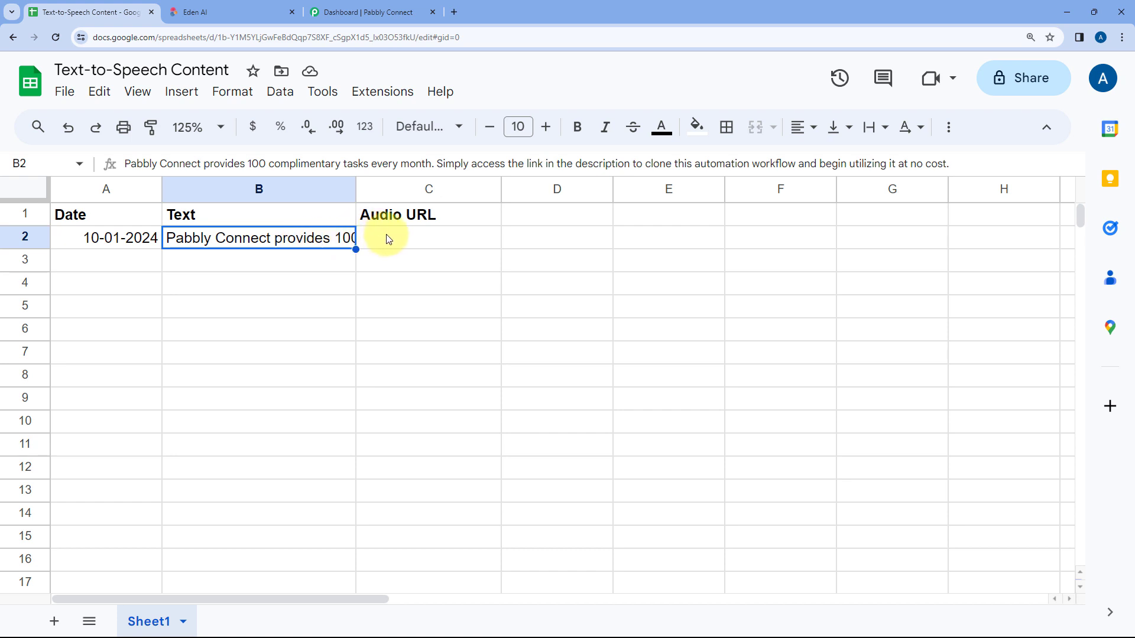
pyautogui.click(422, 239)
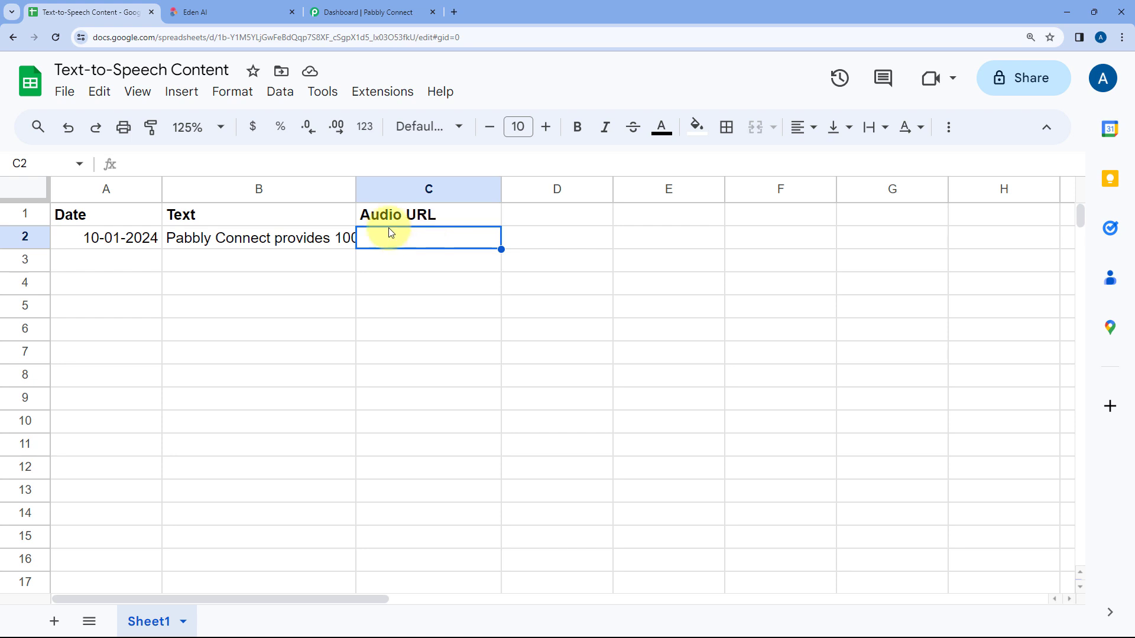
# Step: Review the Eden AI homepage, the Text-to-Speech Content sheet and the Pabbly Connect dashboard
pyautogui.click(223, 12)
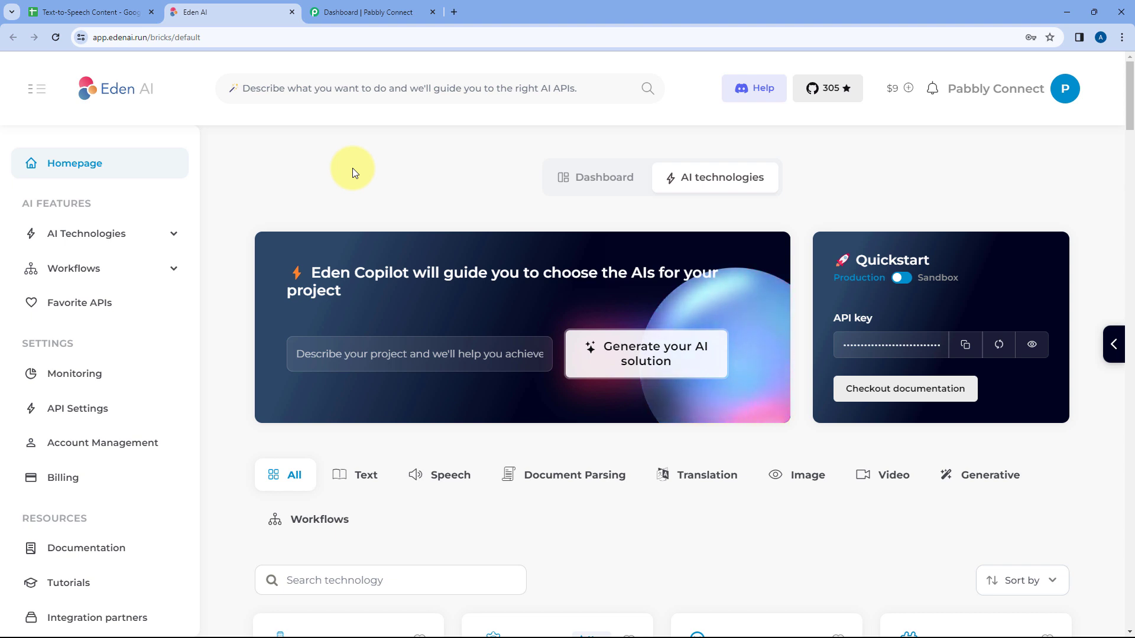
pyautogui.click(89, 11)
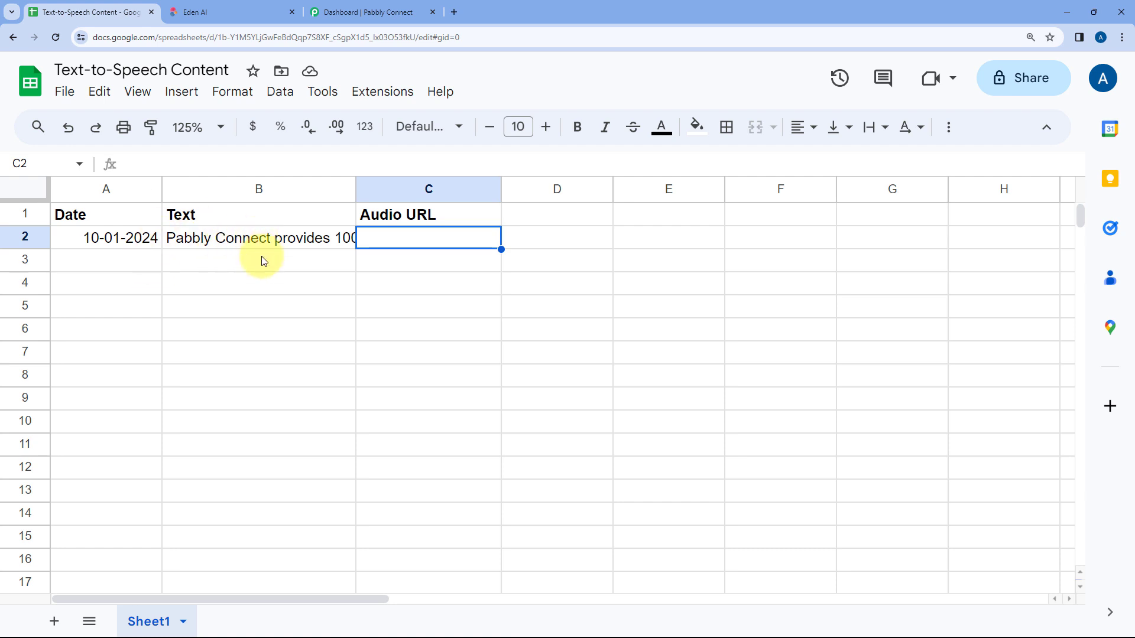
pyautogui.click(264, 11)
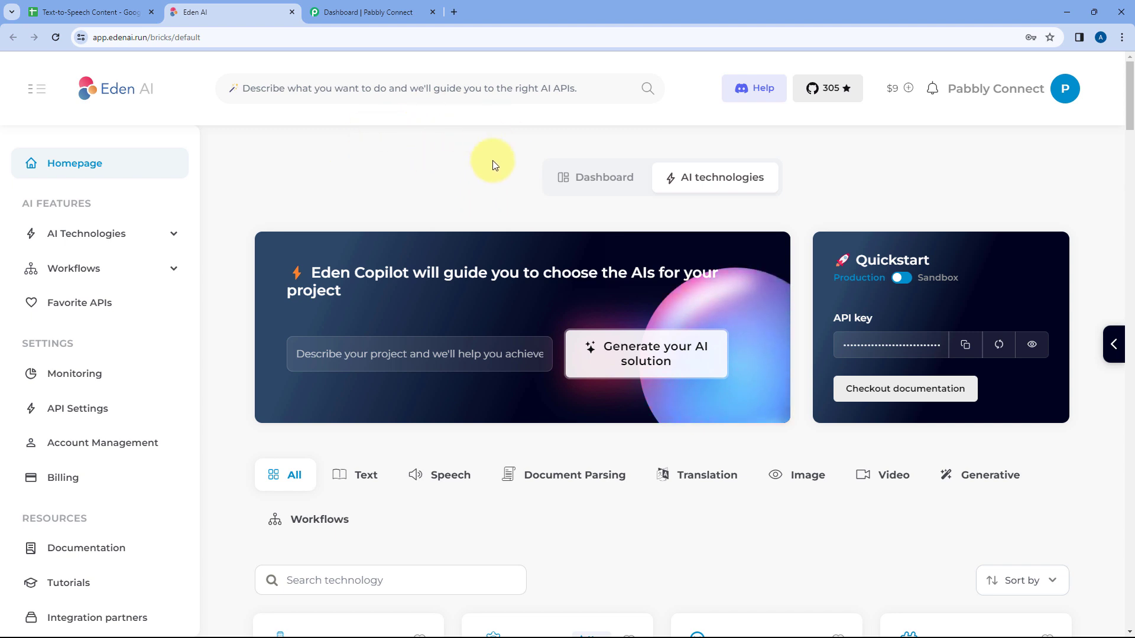
pyautogui.click(132, 5)
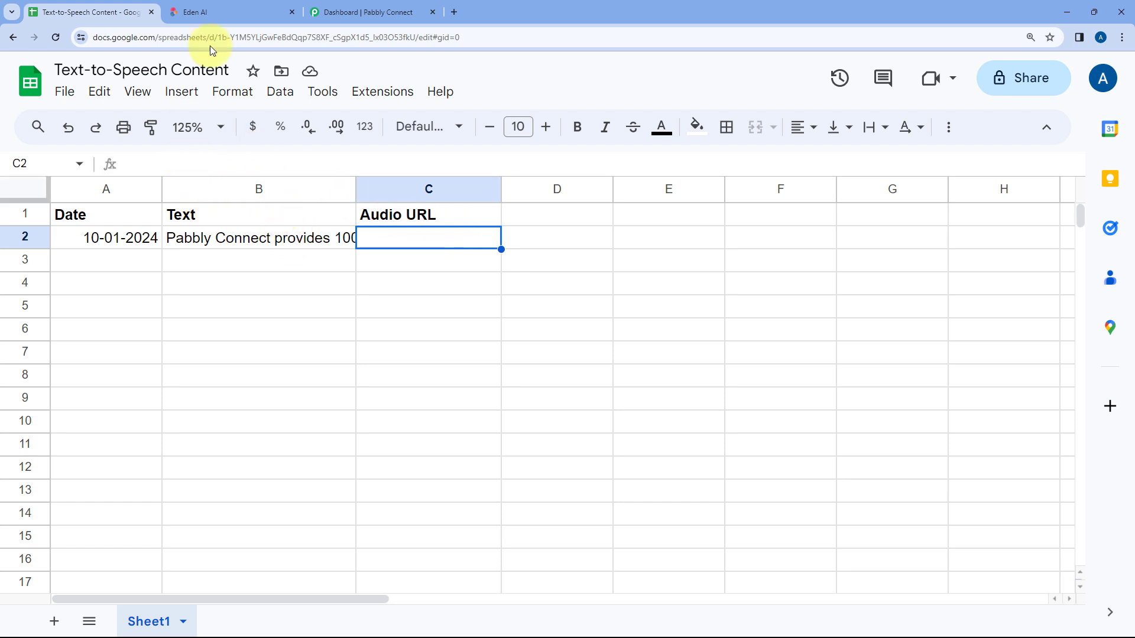
pyautogui.click(225, 12)
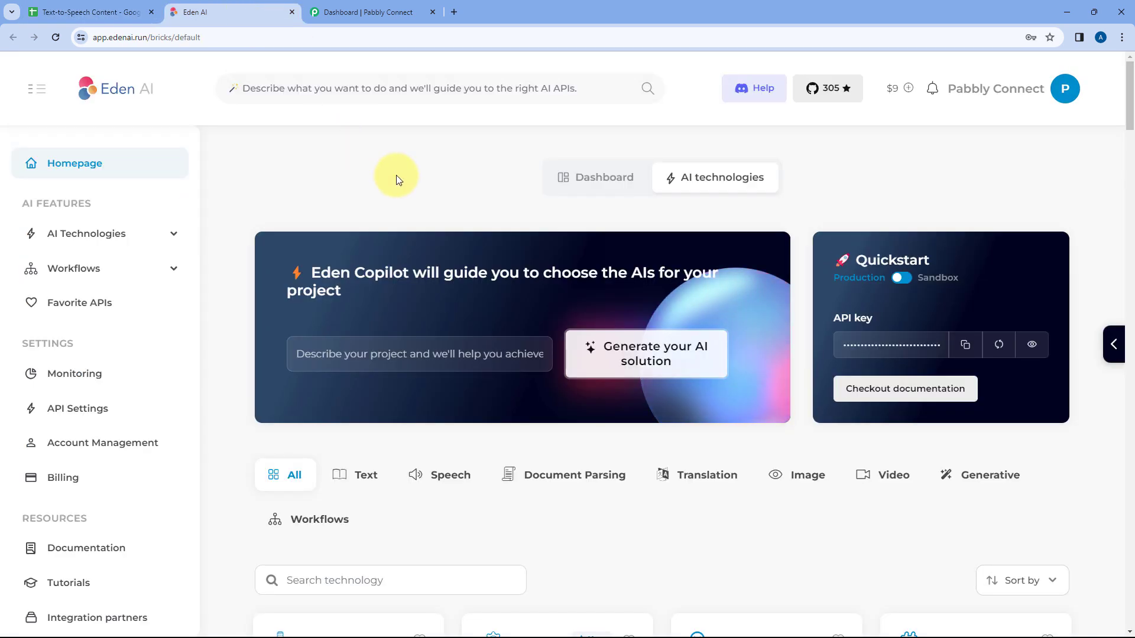
pyautogui.click(377, 8)
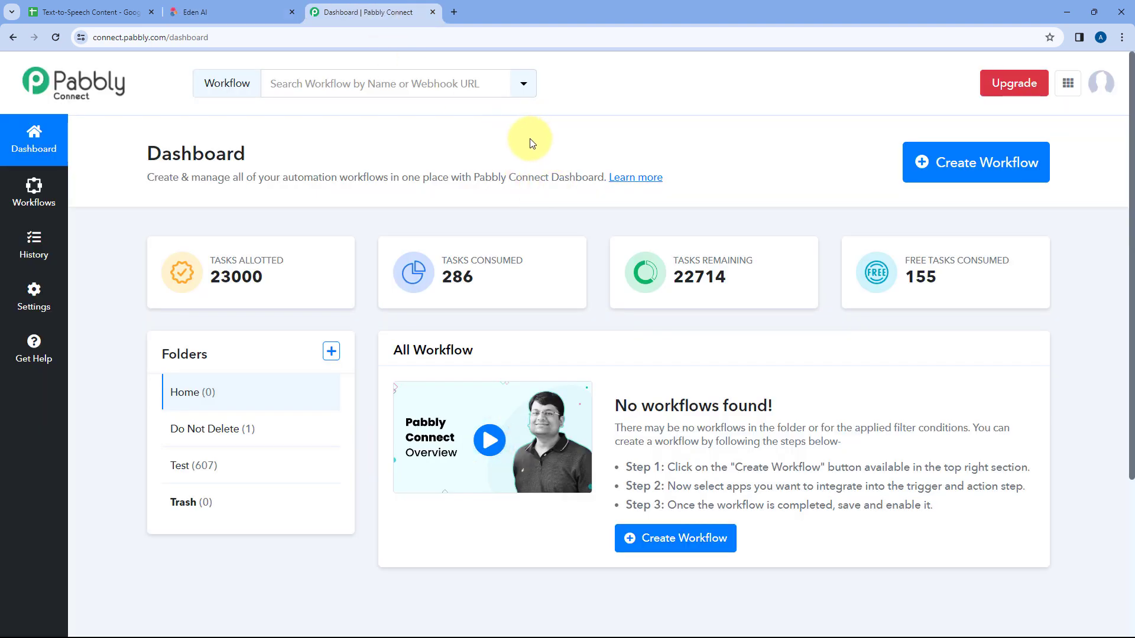
pyautogui.click(113, 11)
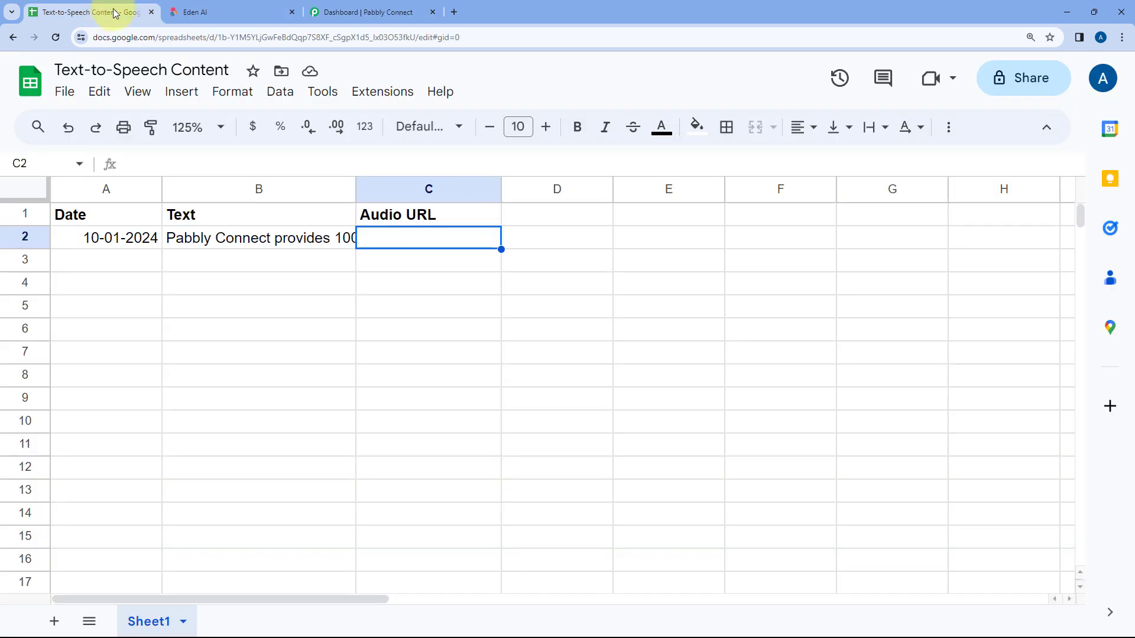
pyautogui.click(228, 11)
# Step: Switch to Pabbly Connect and create a workflow named Google Sheets to Eden AI in the Home folder
pyautogui.click(375, 11)
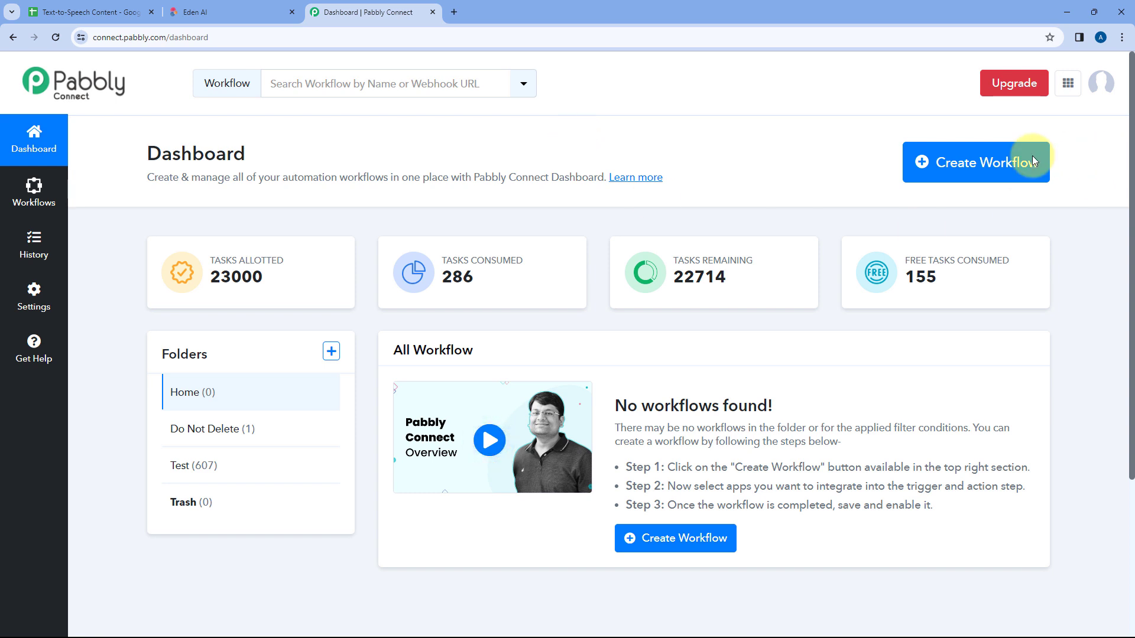
pyautogui.click(995, 168)
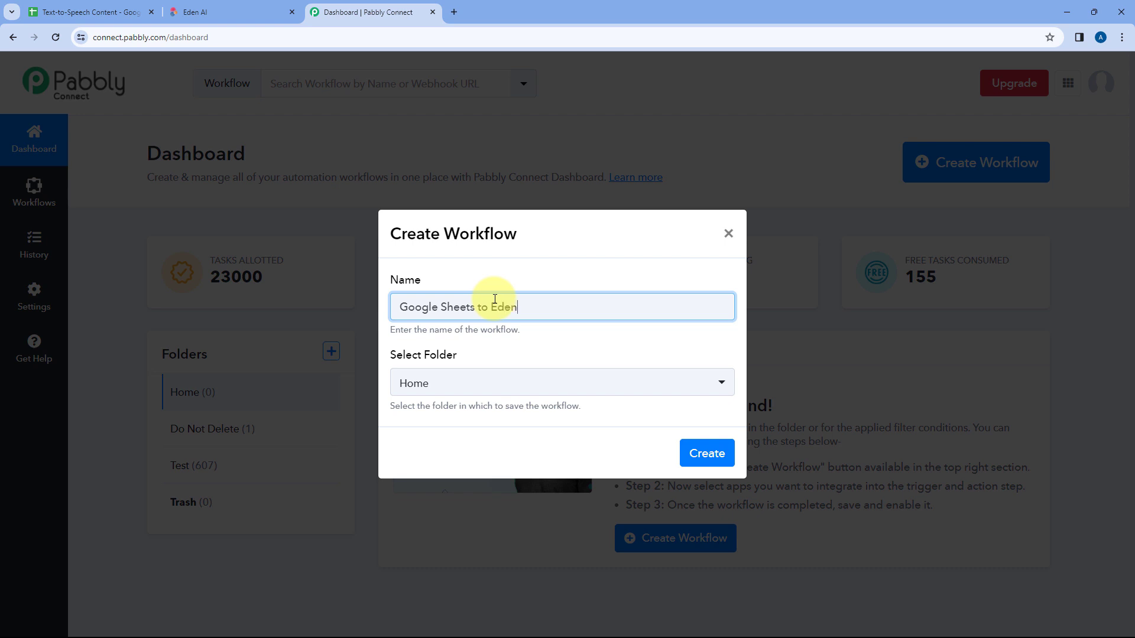
pyautogui.click(514, 383)
pyautogui.click(434, 454)
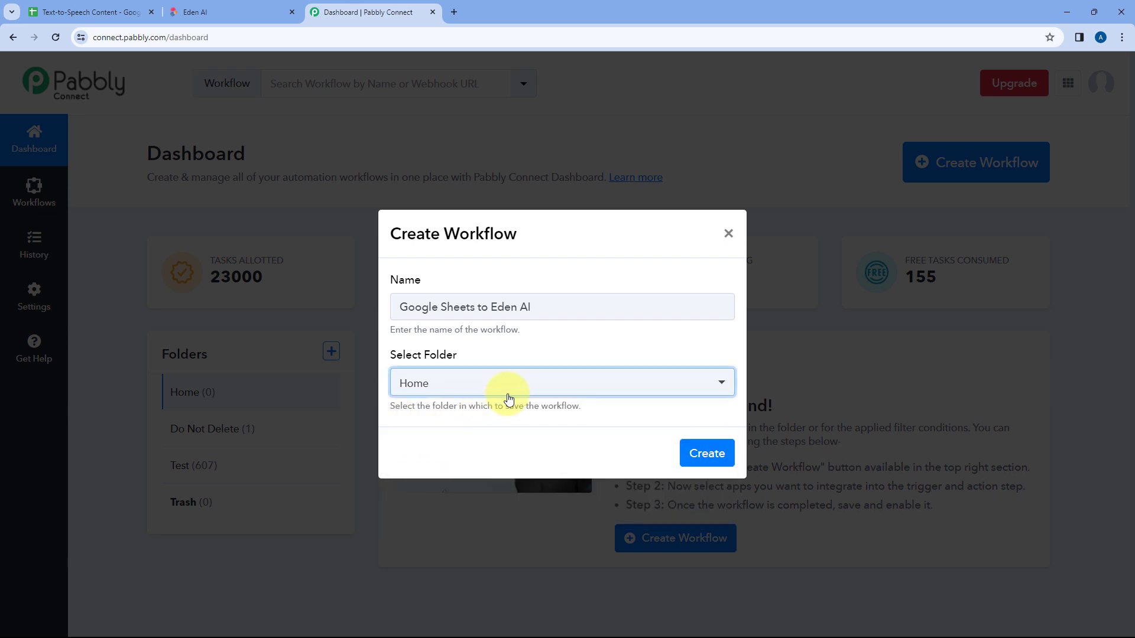
pyautogui.click(707, 452)
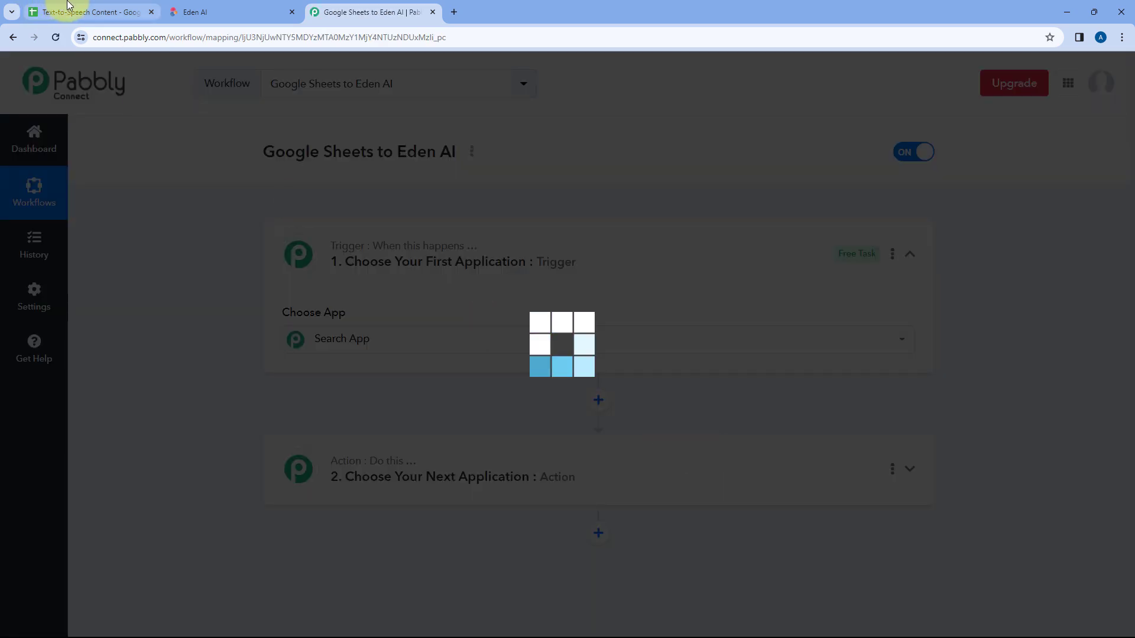
# Step: Check the source sheet and Eden AI, and examine the trigger and action sections of the Pabbly Connect workflow
pyautogui.click(66, 10)
pyautogui.click(226, 8)
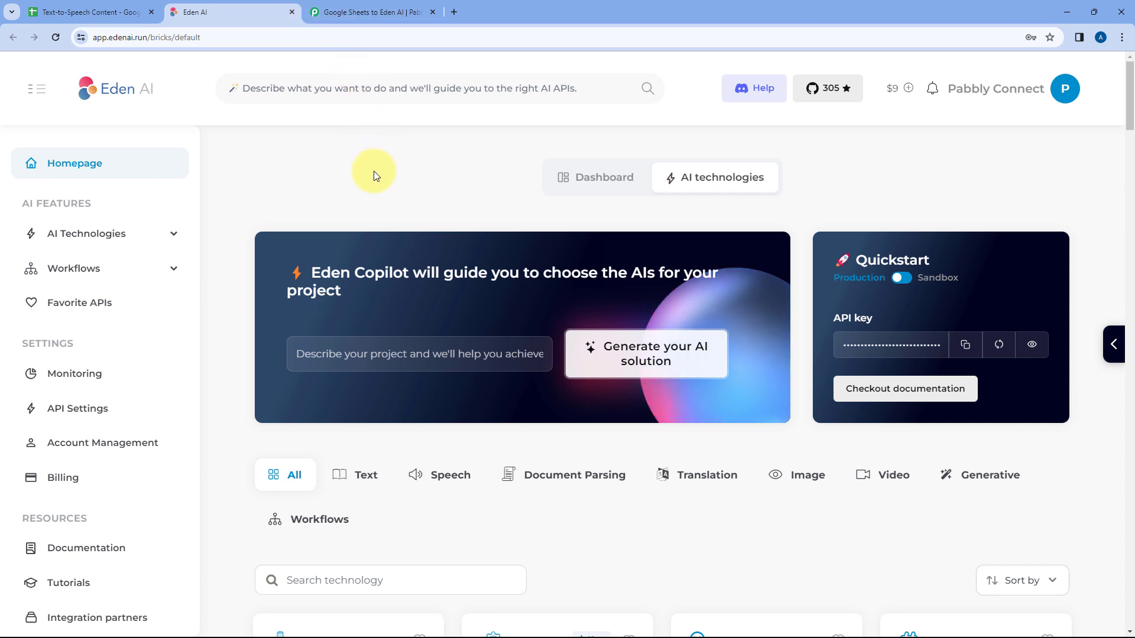
pyautogui.click(100, 9)
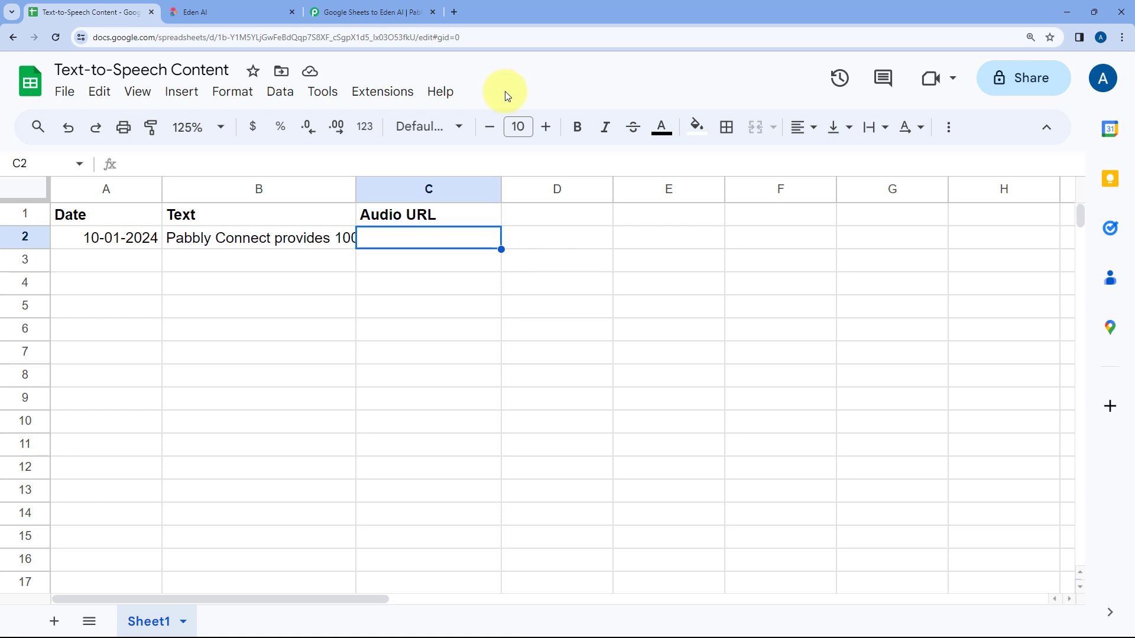
pyautogui.click(369, 12)
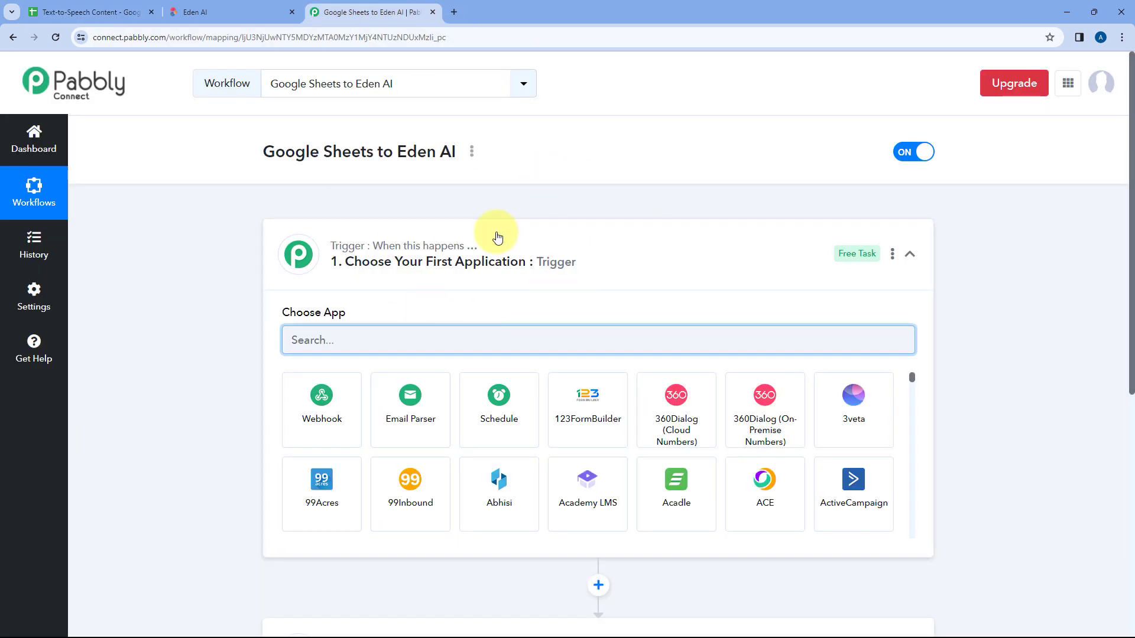
pyautogui.click(568, 241)
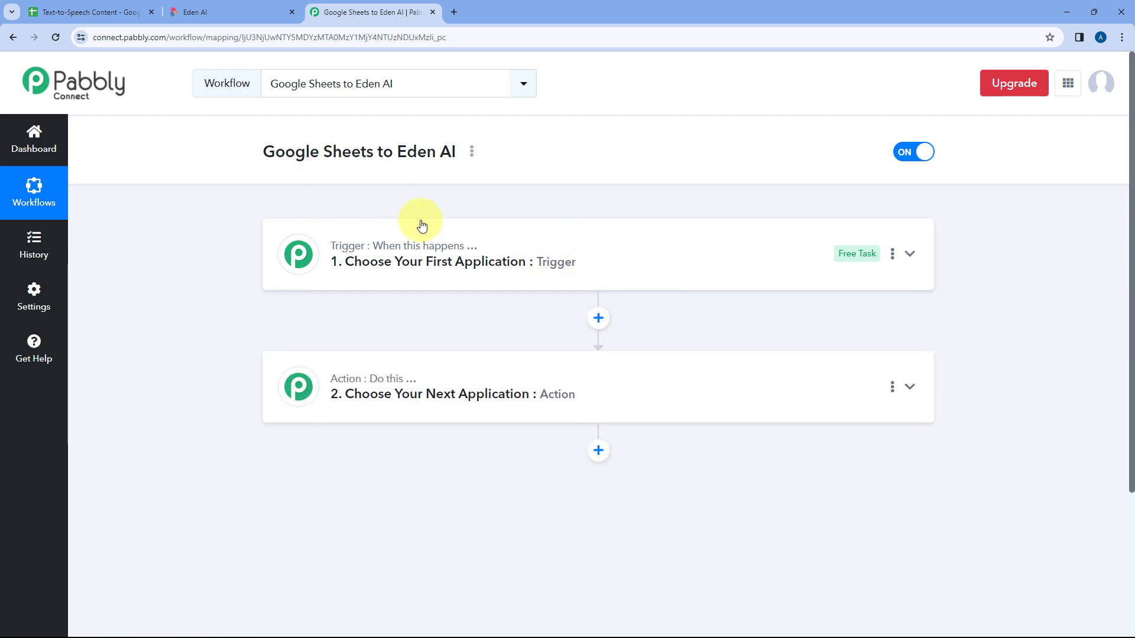
pyautogui.scroll(-1, 503, 205)
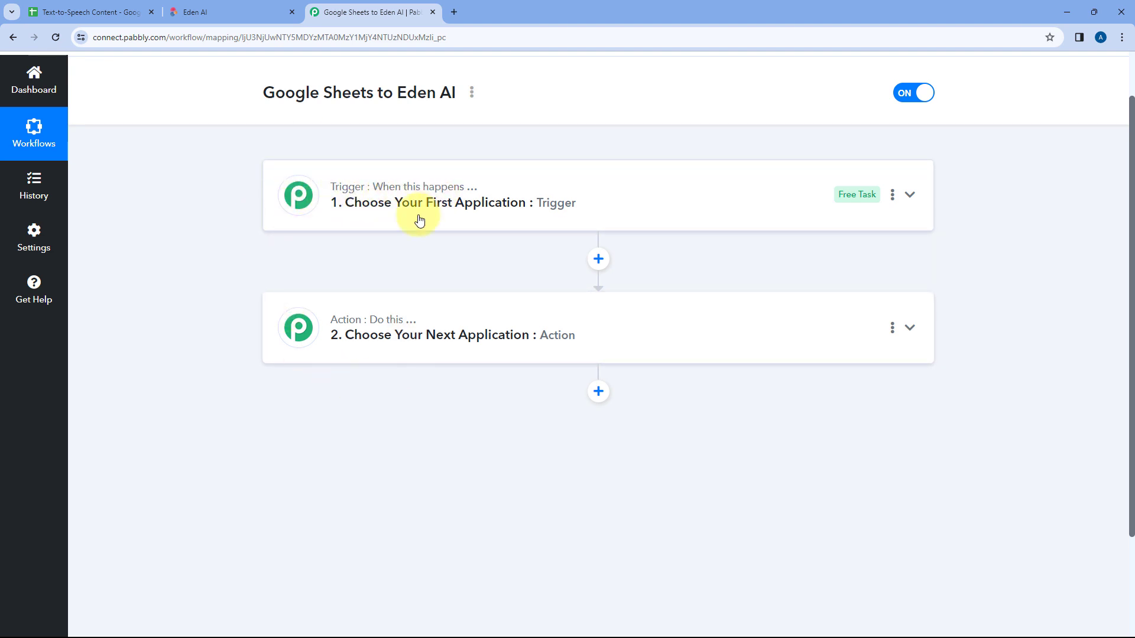
pyautogui.moveTo(358, 325)
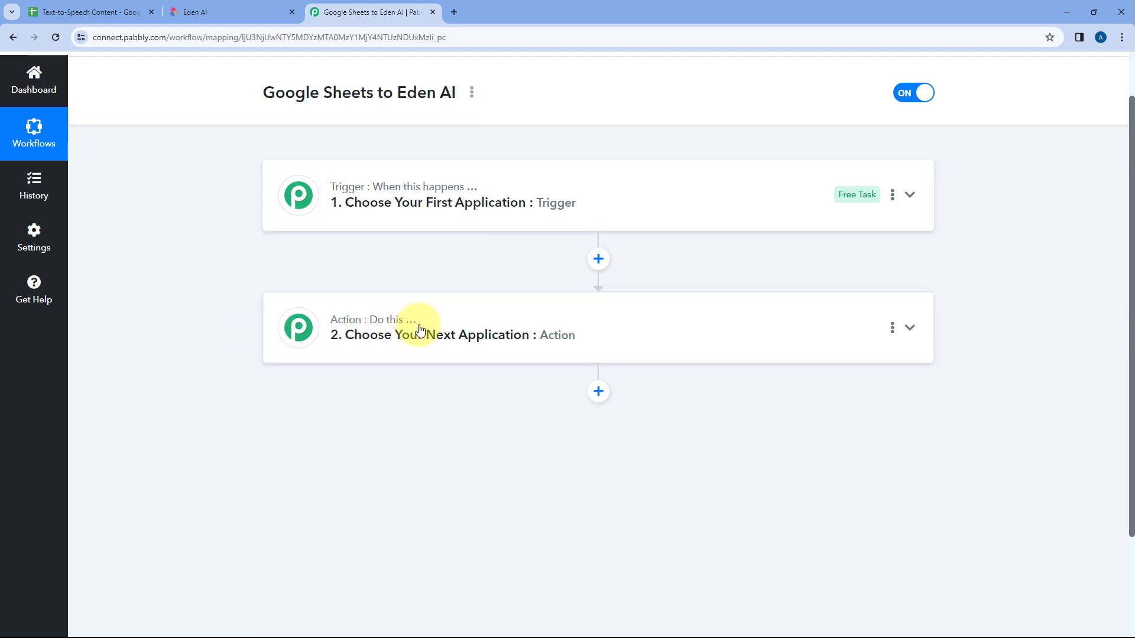
pyautogui.click(613, 199)
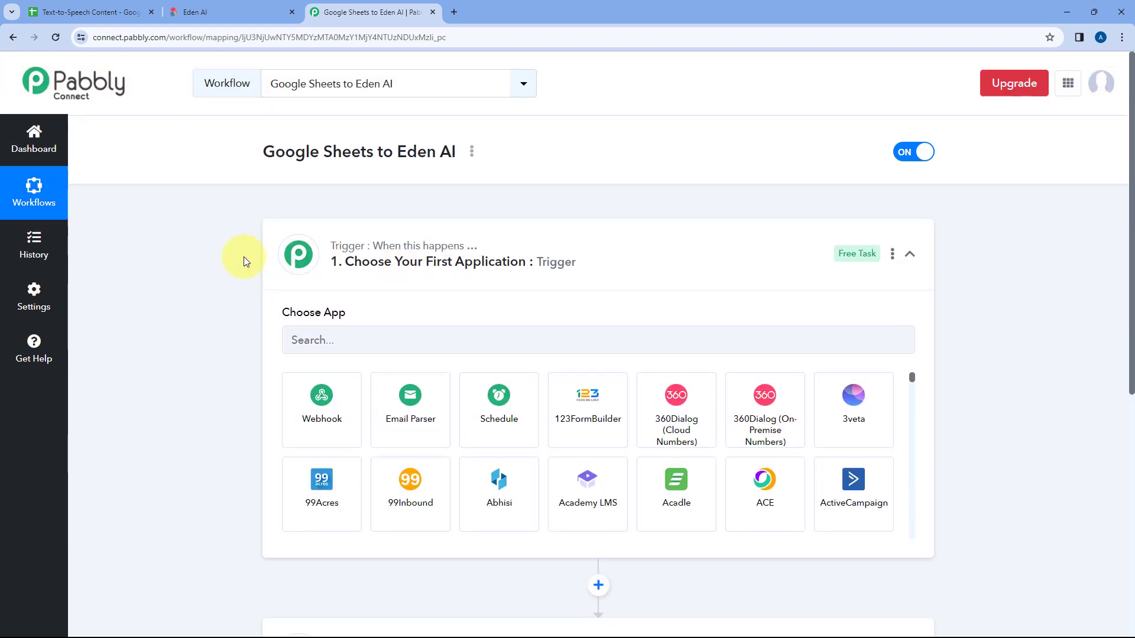
pyautogui.scroll(-1, 246, 262)
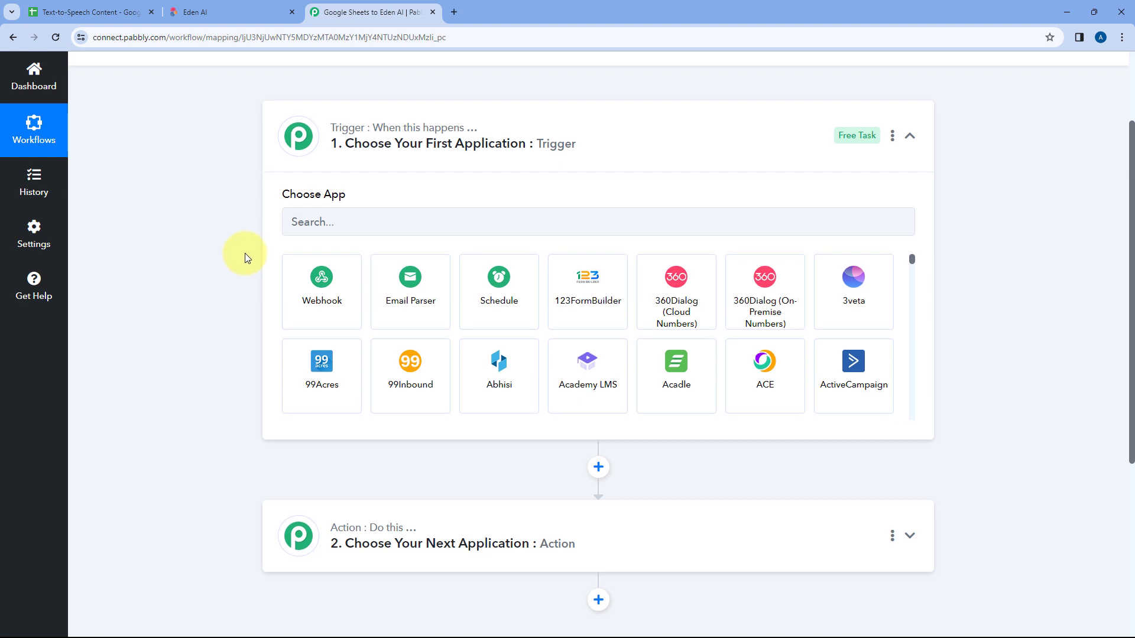
# Step: Examine the Date and Text columns in row 3 of the Google Sheet as the trigger's source, and return to Pabbly Connect
pyautogui.click(112, 11)
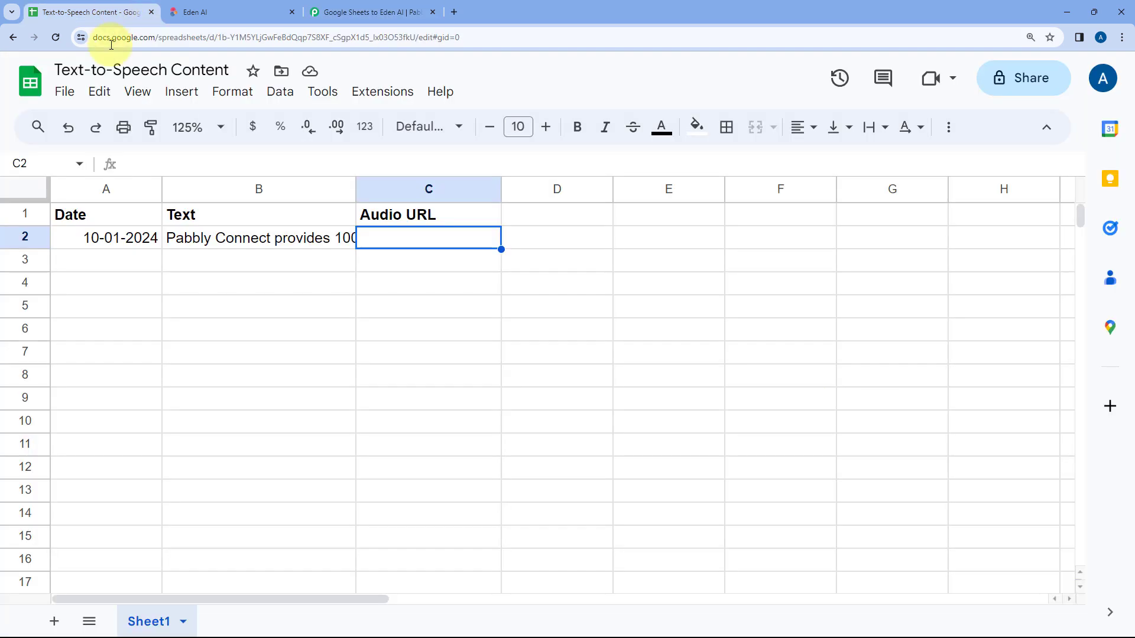
pyautogui.click(381, 11)
pyautogui.click(89, 11)
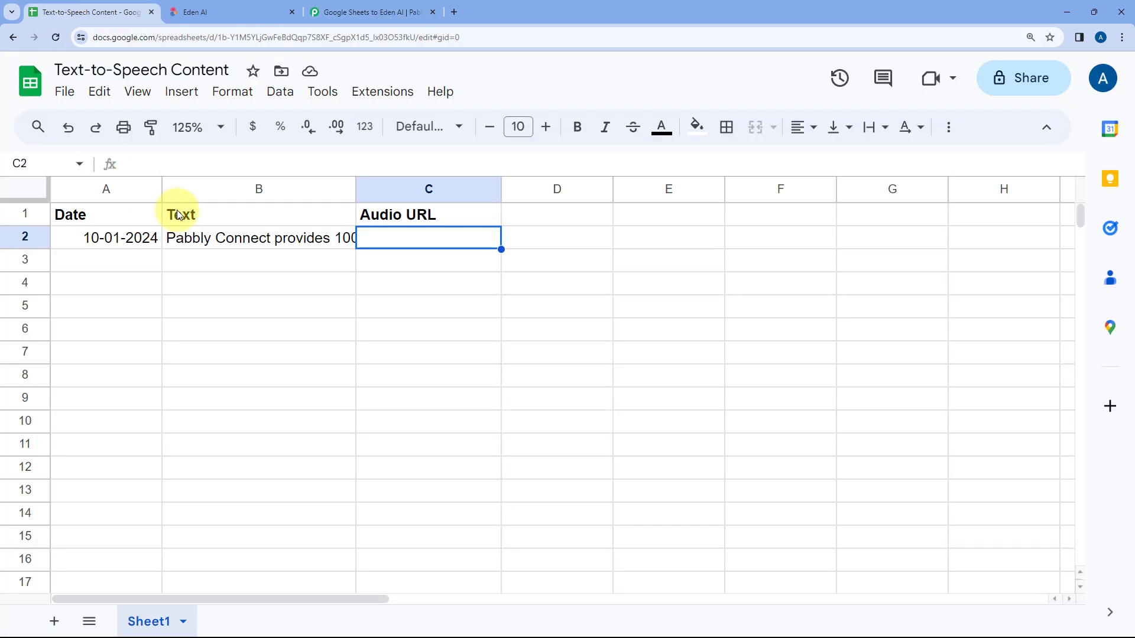
pyautogui.click(97, 262)
pyautogui.moveTo(97, 261); pyautogui.dragTo(226, 262)
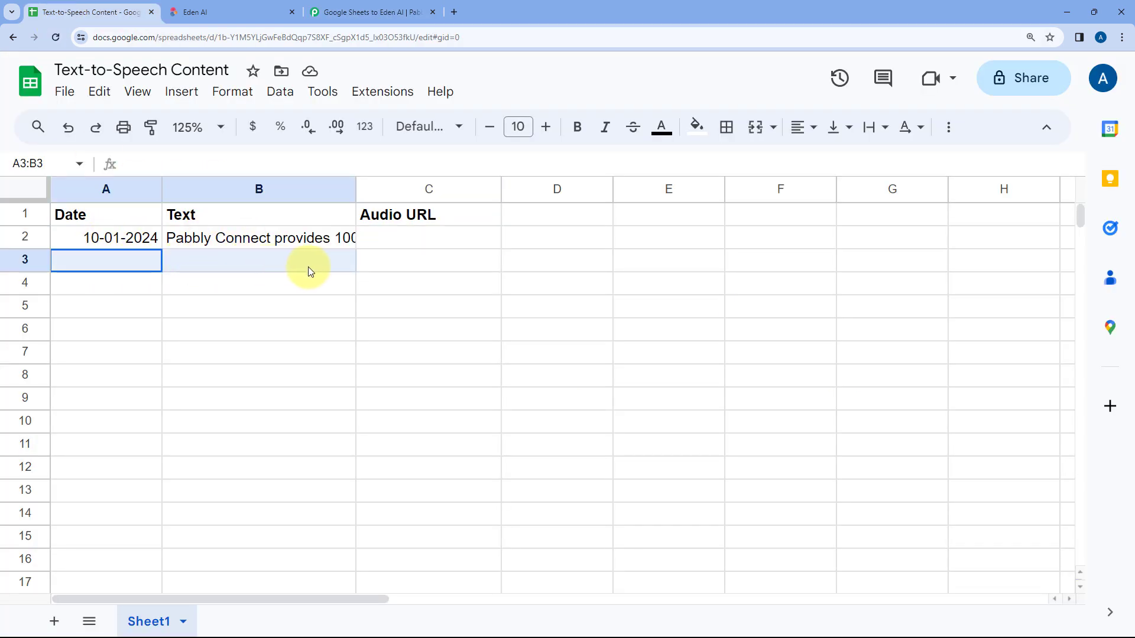
pyautogui.moveTo(307, 268); pyautogui.dragTo(360, 263)
pyautogui.click(172, 261)
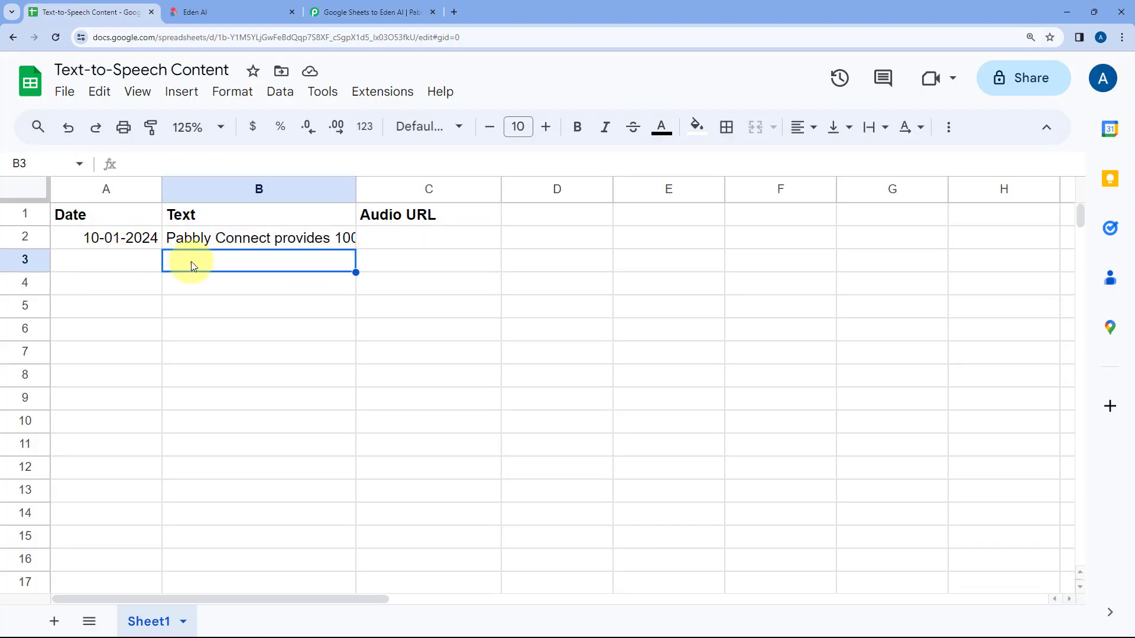
pyautogui.click(342, 11)
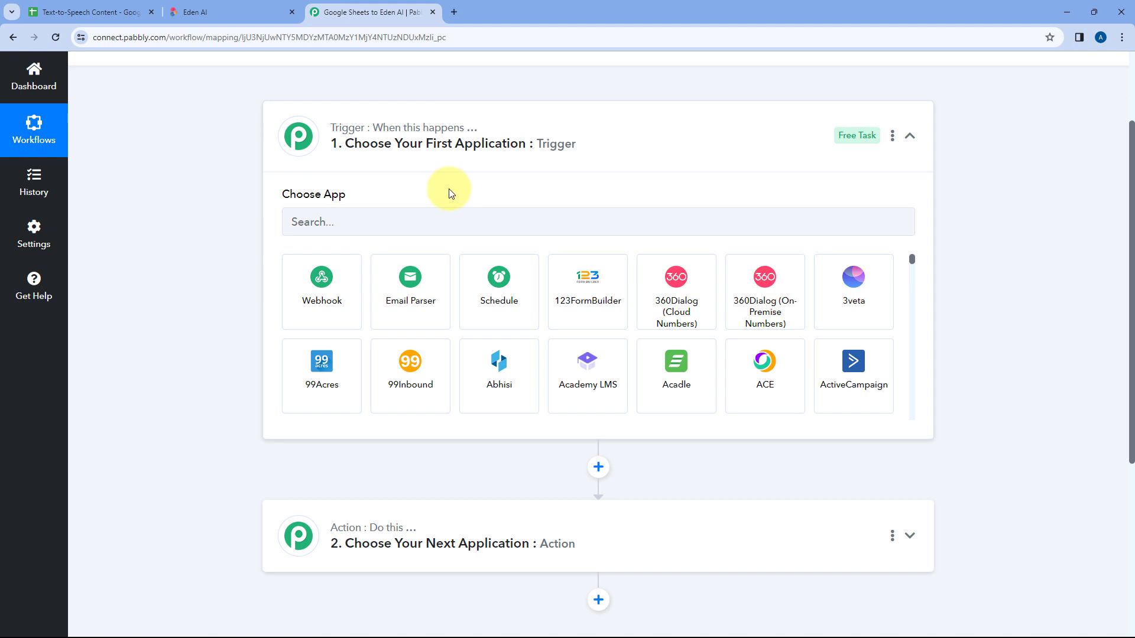
# Step: Review the workflow's action section alongside Eden AI and the sheet's Audio URL cell C2, and return to Pabbly Connect
pyautogui.scroll(-3, 384, 171)
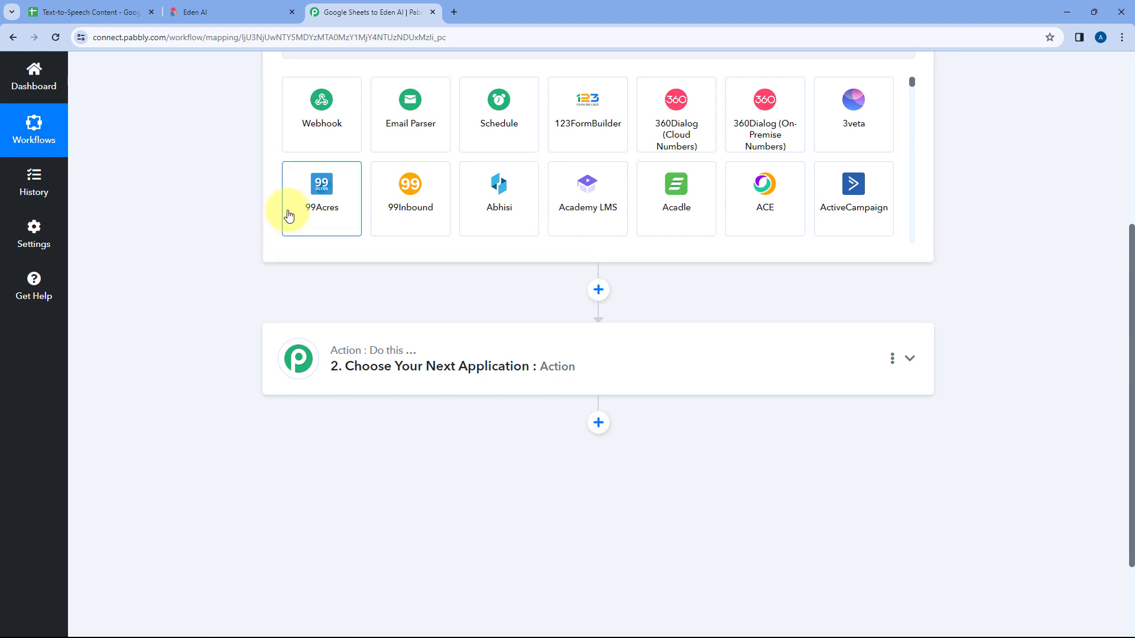
pyautogui.click(119, 12)
pyautogui.click(228, 12)
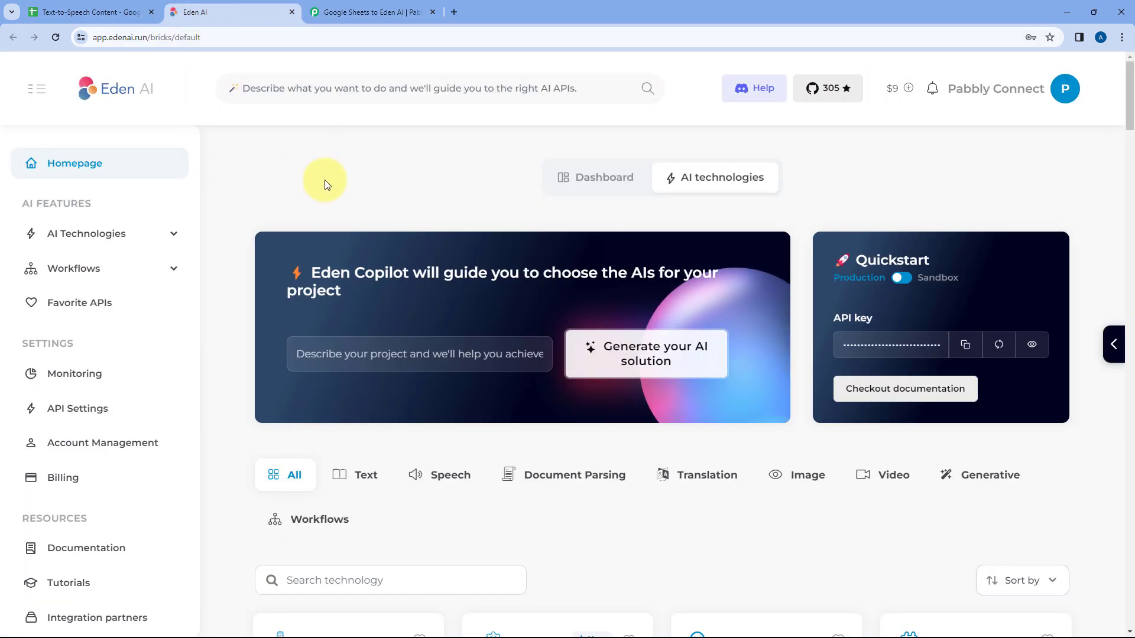
pyautogui.click(337, 11)
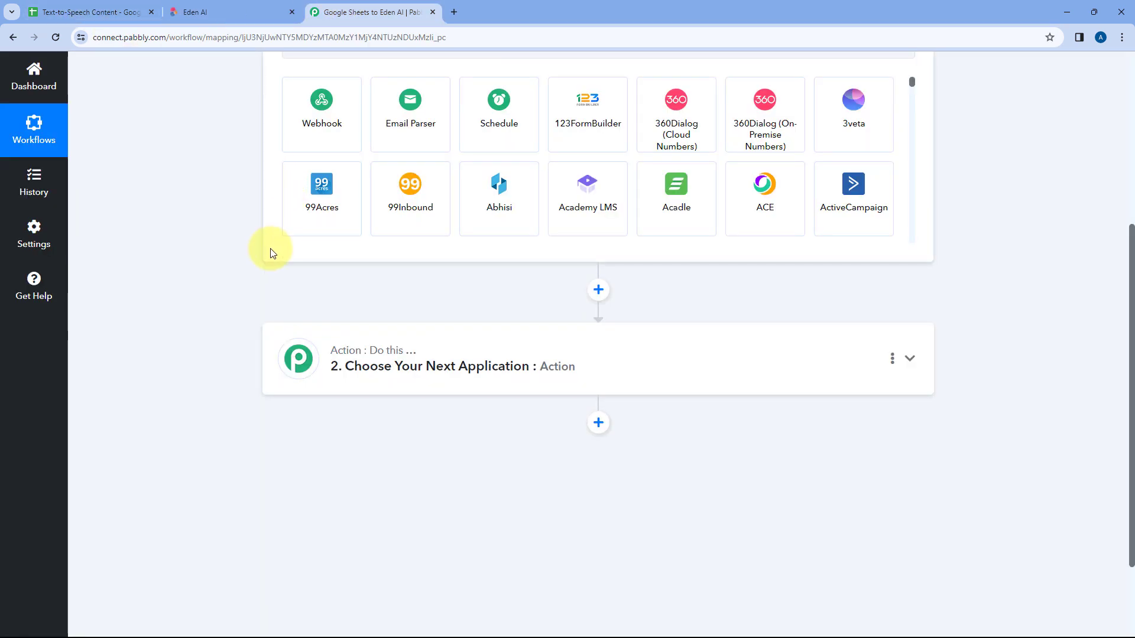
pyautogui.scroll(-2, 271, 254)
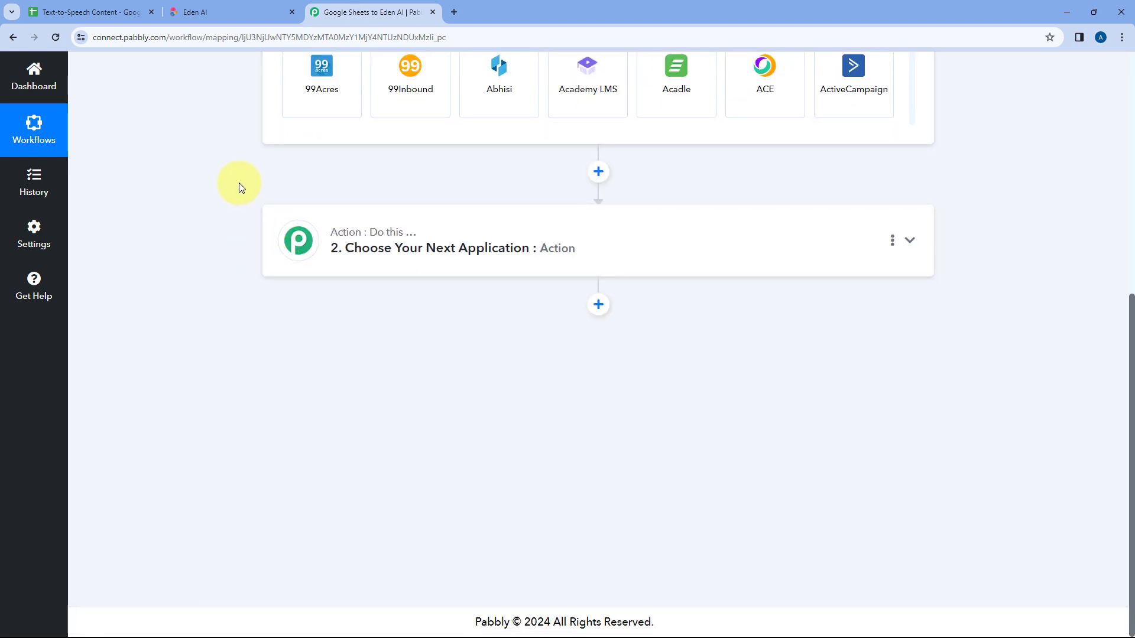
pyautogui.click(235, 3)
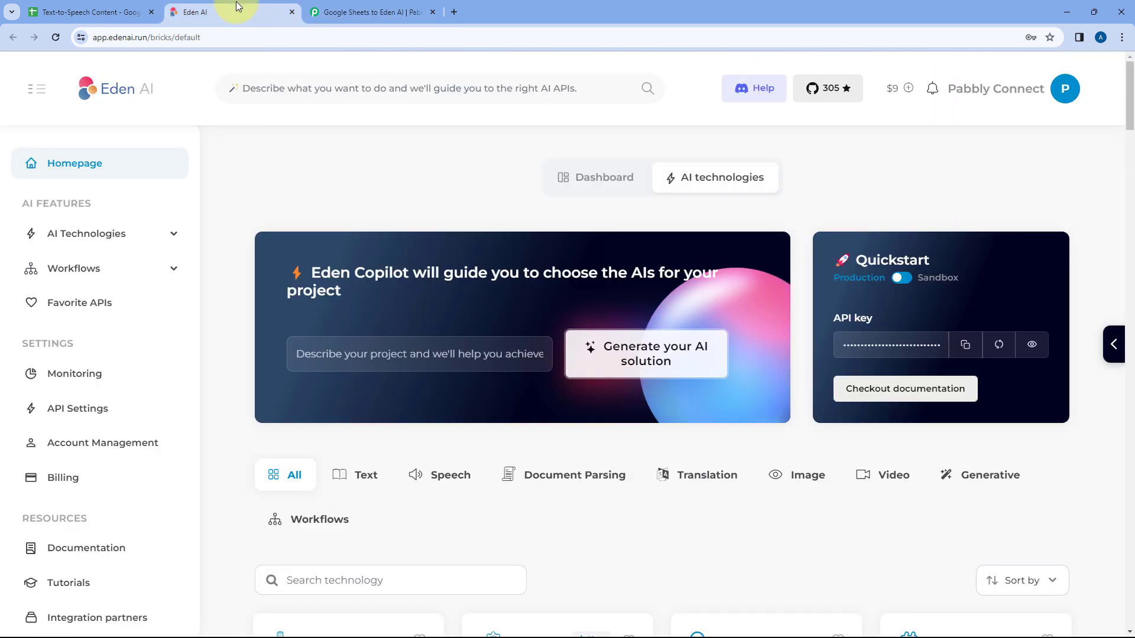
pyautogui.click(88, 11)
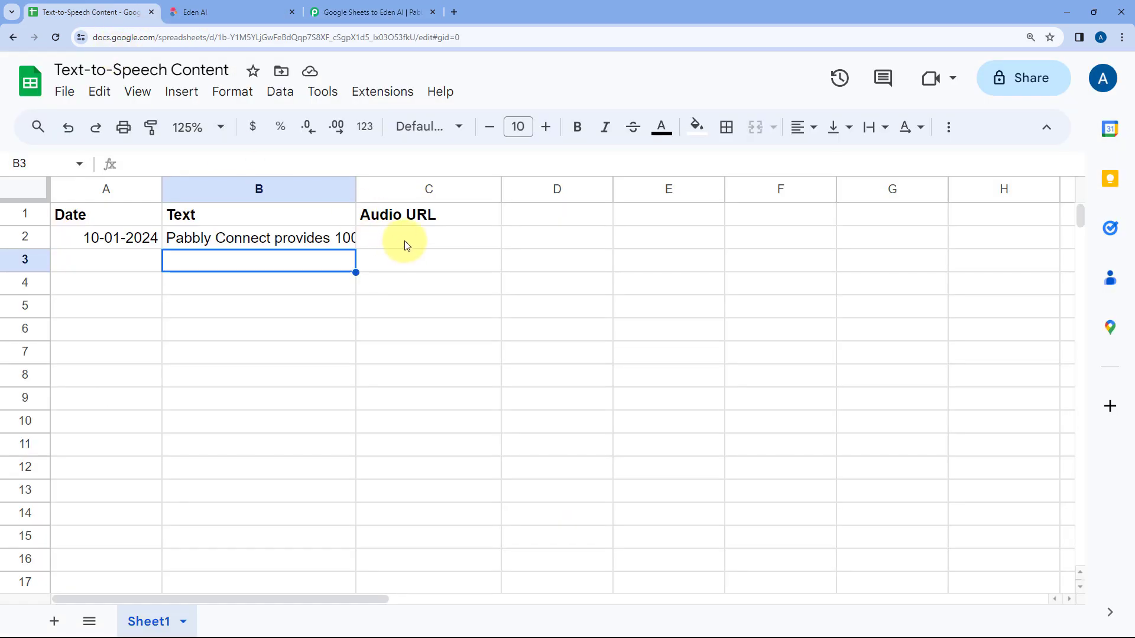
pyautogui.click(405, 241)
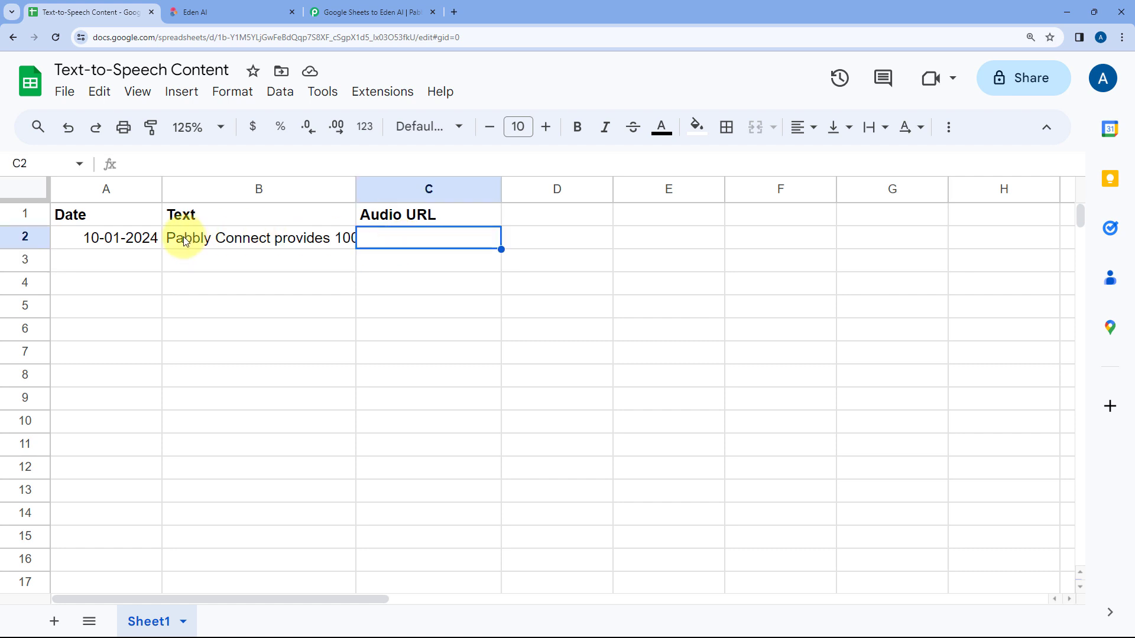
pyautogui.click(404, 5)
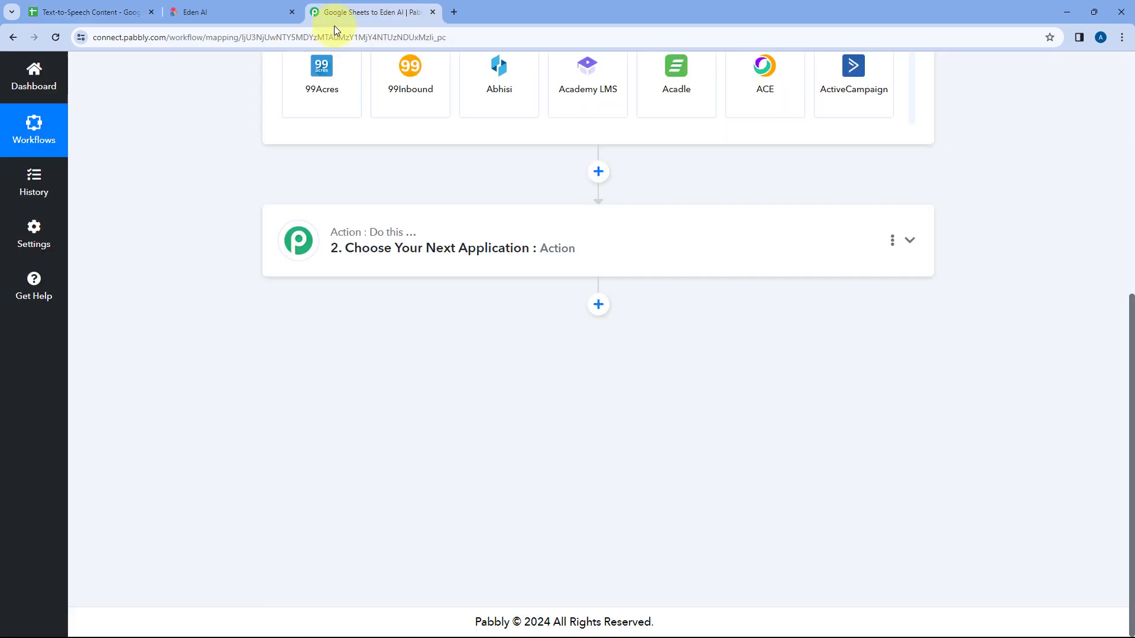
# Step: Set the workflow's trigger app to Google Sheets with the New or Updated Spreadsheet Row event
pyautogui.scroll(1, 236, 140)
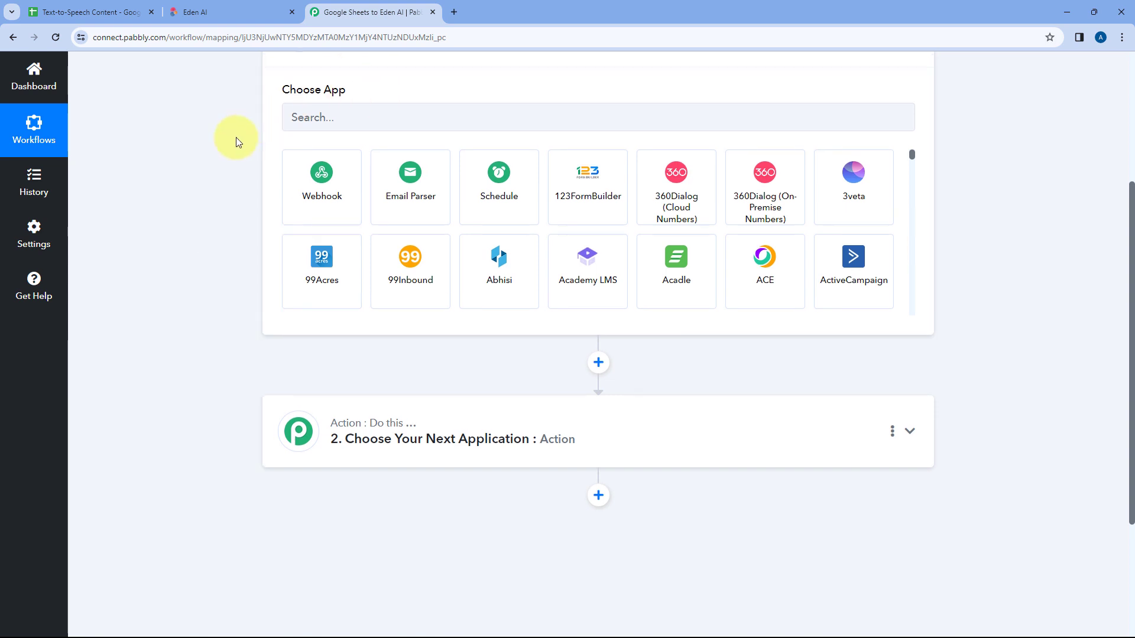
pyautogui.click(324, 163)
pyautogui.write('Google Sheets')
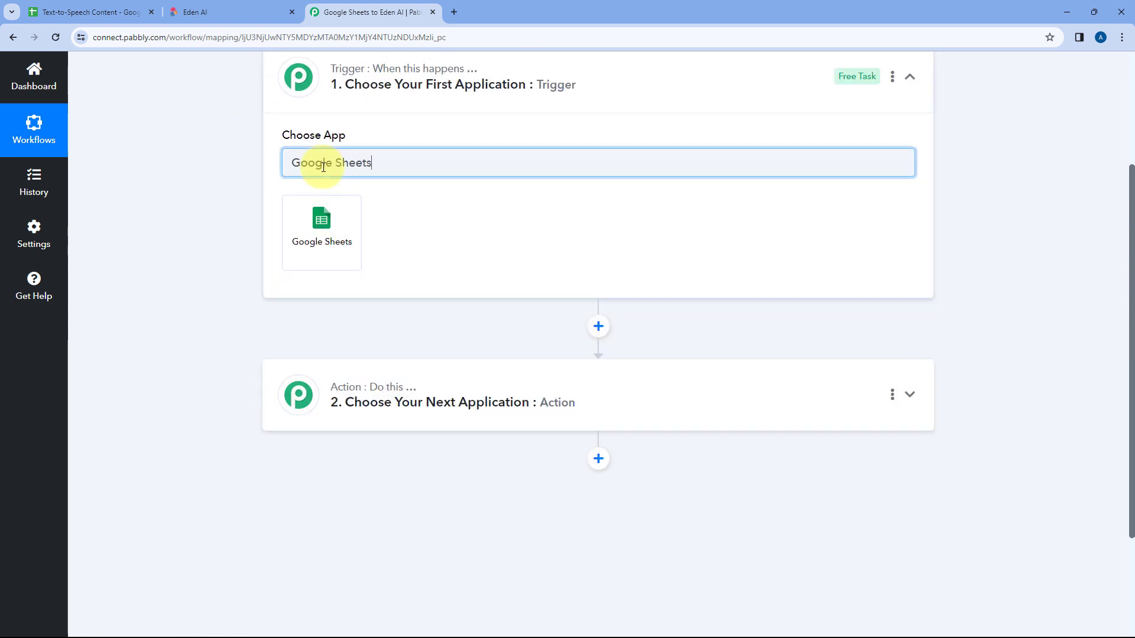
pyautogui.click(322, 224)
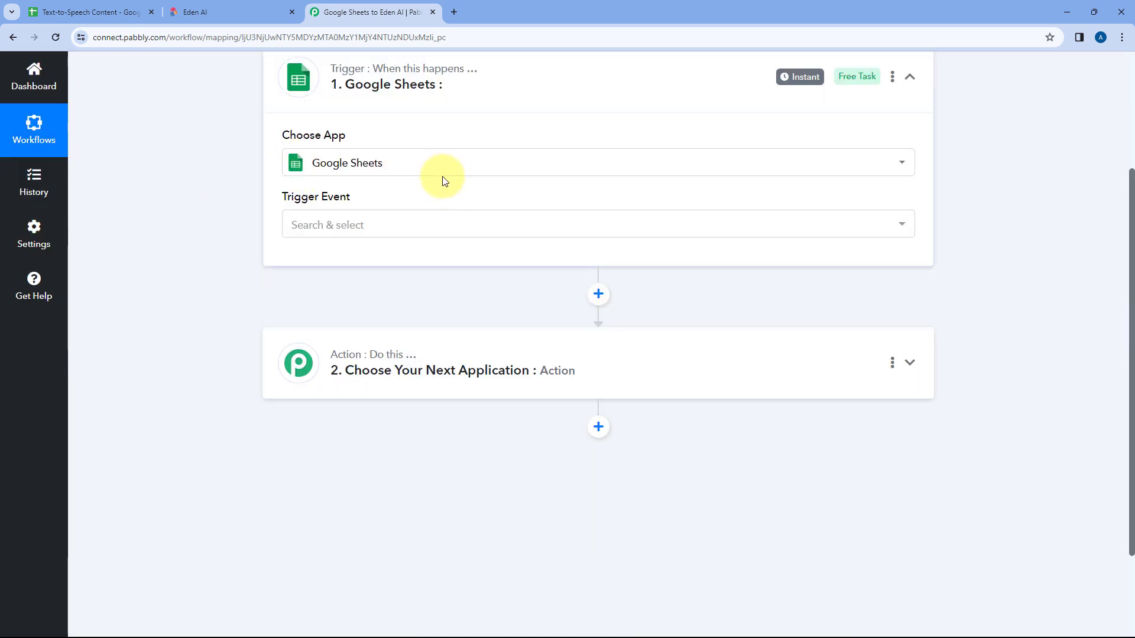
pyautogui.click(398, 222)
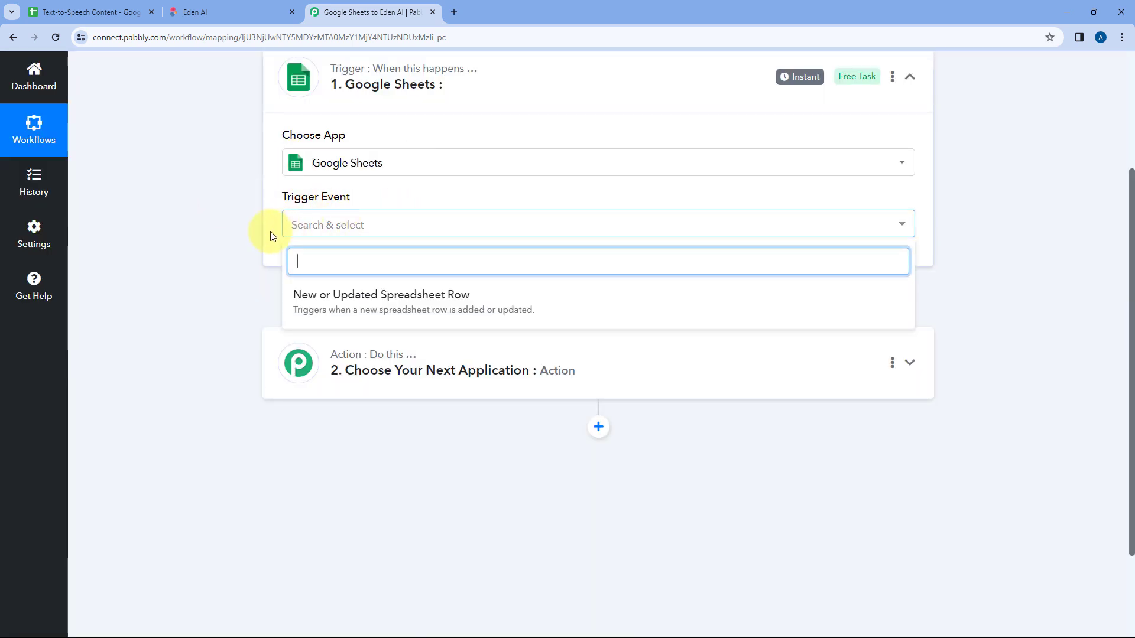
pyautogui.click(555, 299)
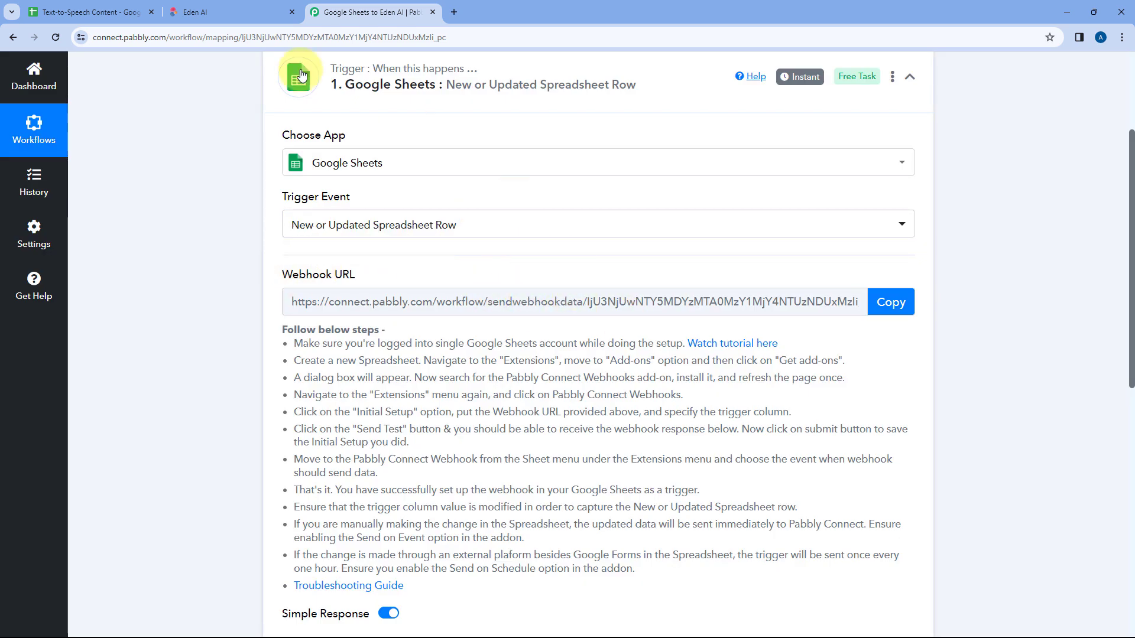
# Step: Review the source sheet and the trigger's webhook setup instructions, and copy the trigger's webhook URL
pyautogui.click(88, 12)
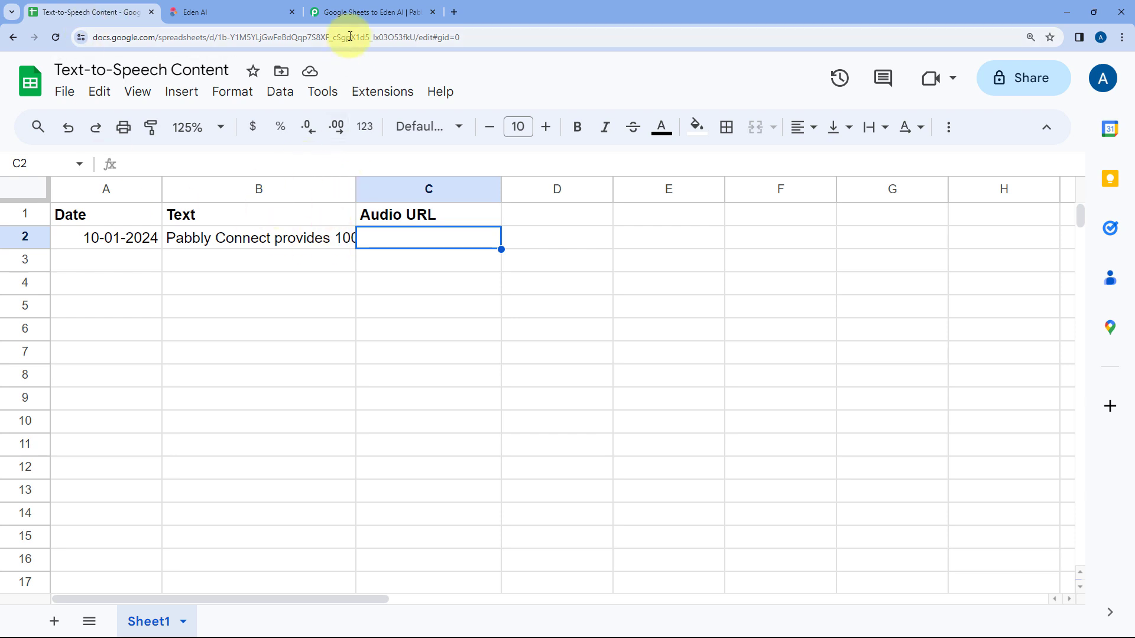
pyautogui.click(357, 13)
pyautogui.scroll(-1, 539, 276)
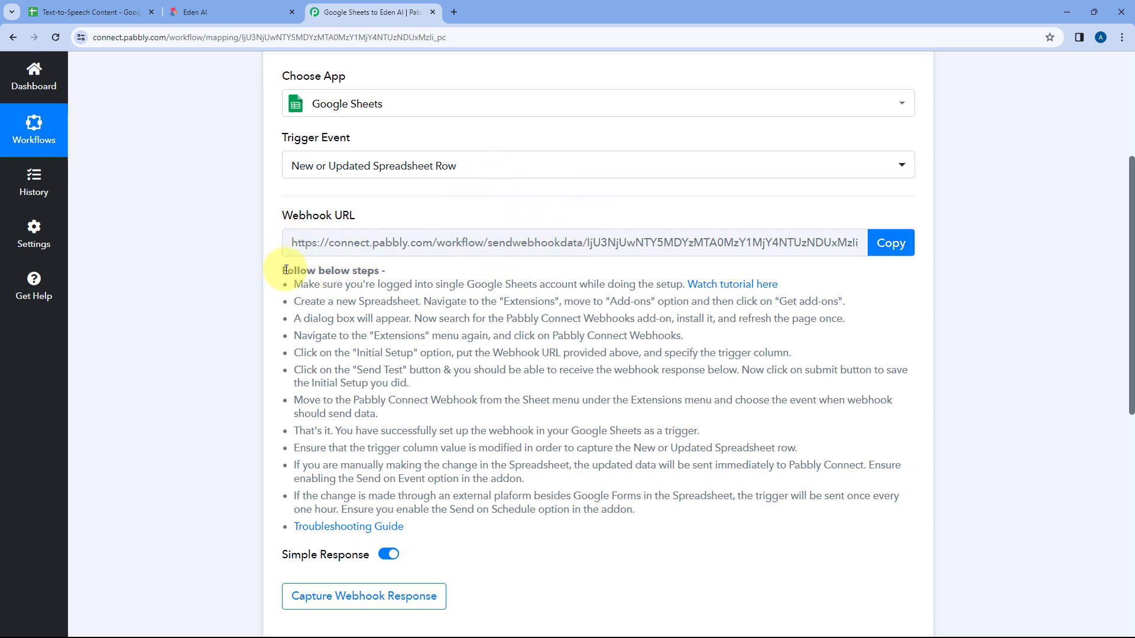
pyautogui.moveTo(283, 270); pyautogui.dragTo(408, 529)
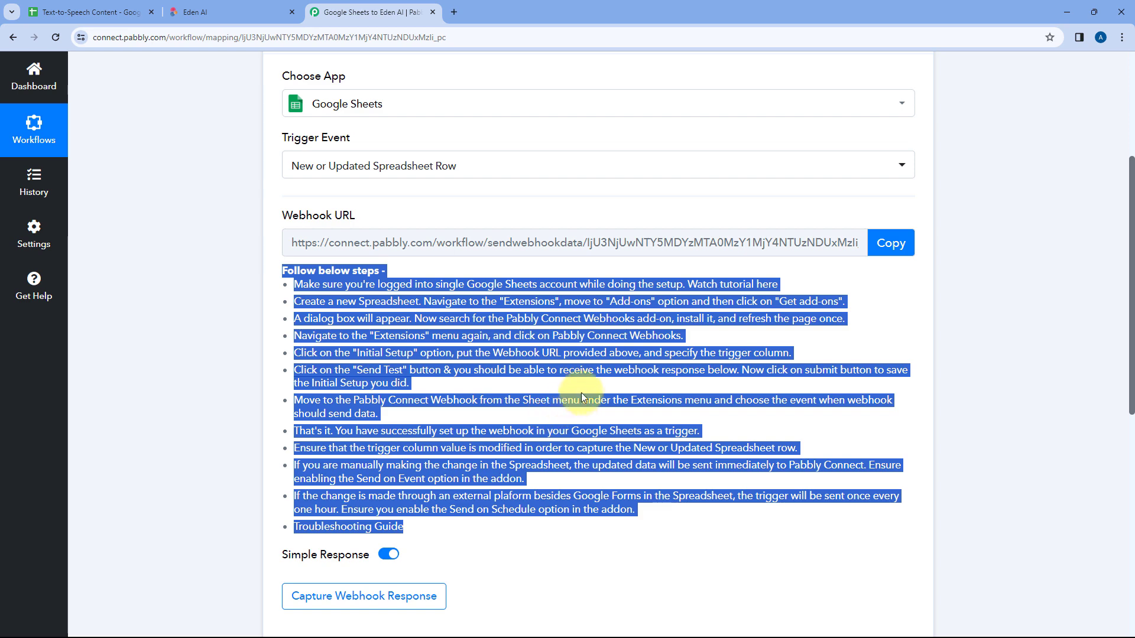
pyautogui.click(896, 247)
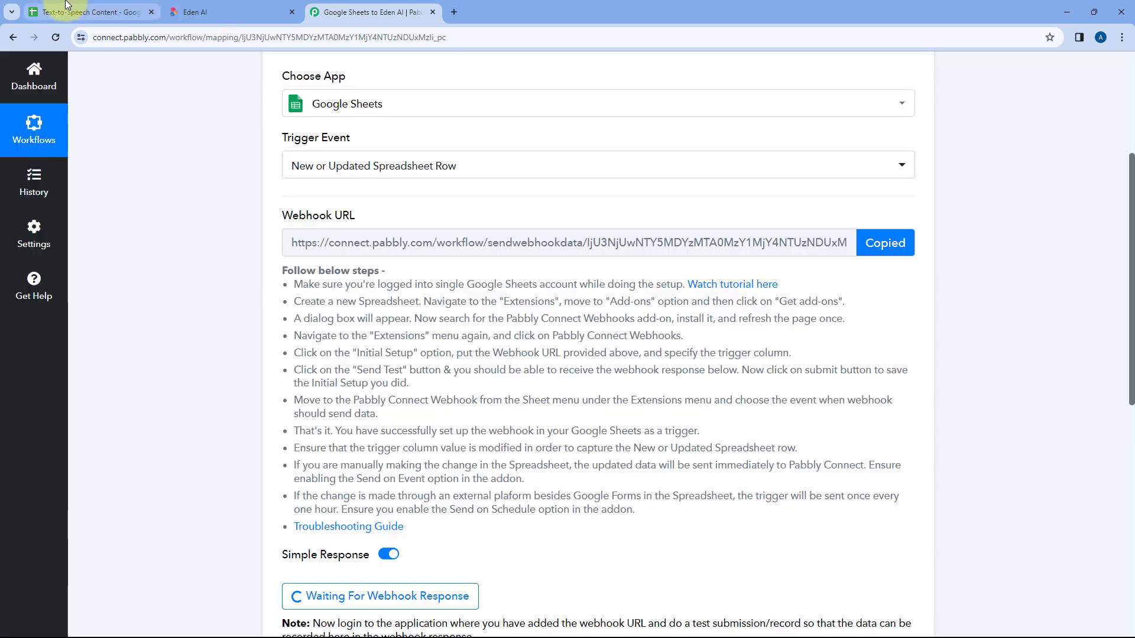
# Step: Switch to the Google Sheet, look up the Pabbly Connect Webhooks add-on in the Google Workspace Marketplace, and close the Marketplace
pyautogui.click(66, 5)
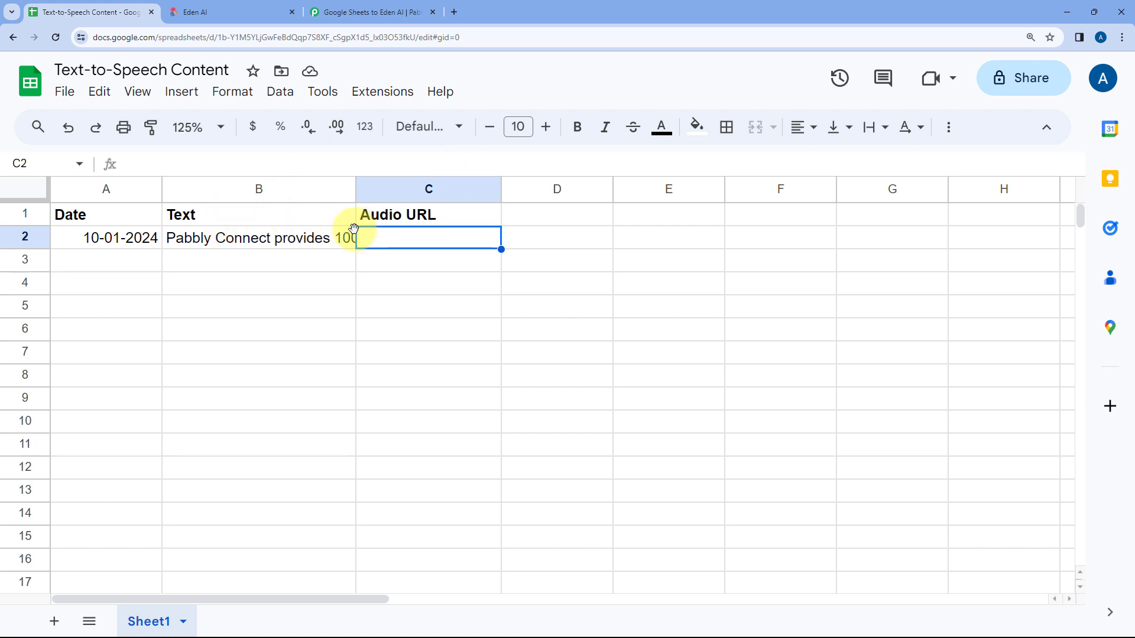
pyautogui.click(384, 94)
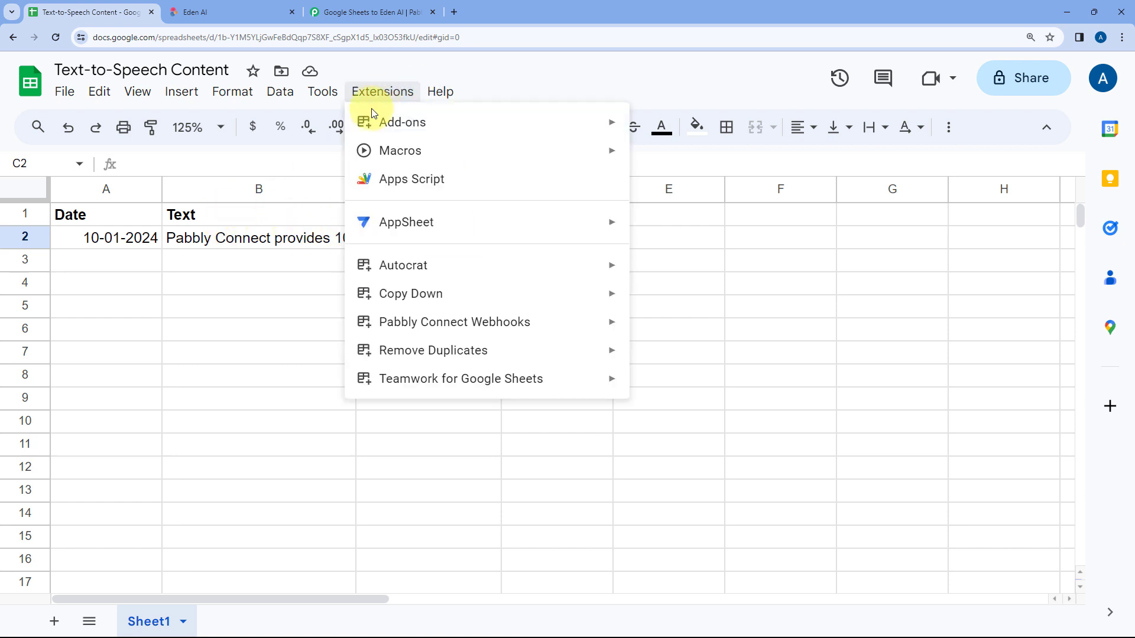
pyautogui.moveTo(392, 122)
pyautogui.click(759, 128)
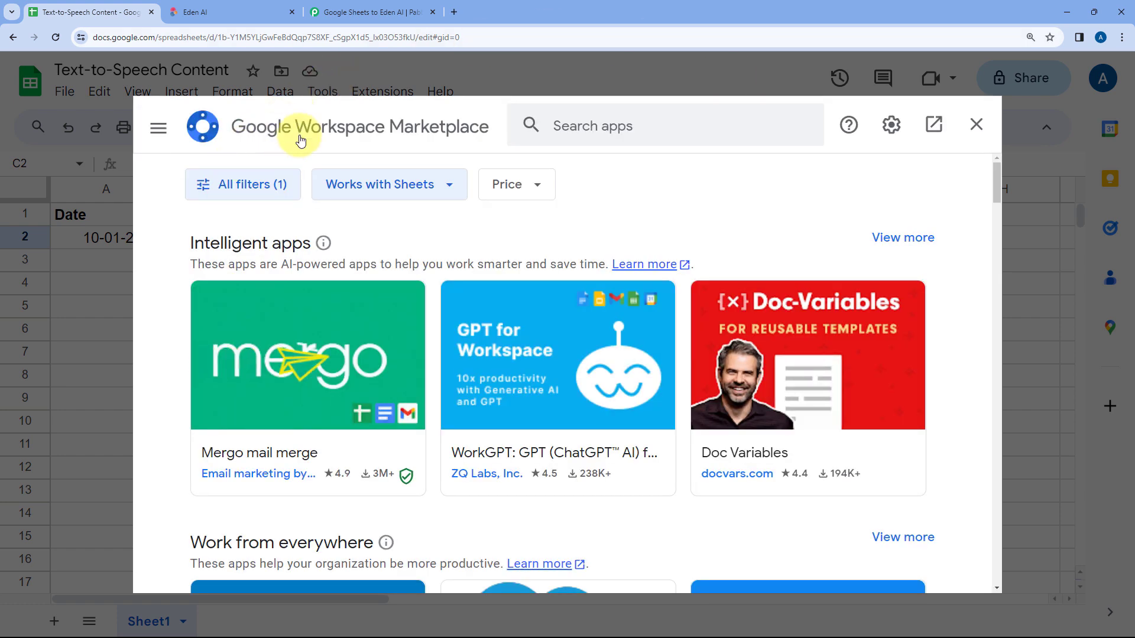
pyautogui.click(578, 124)
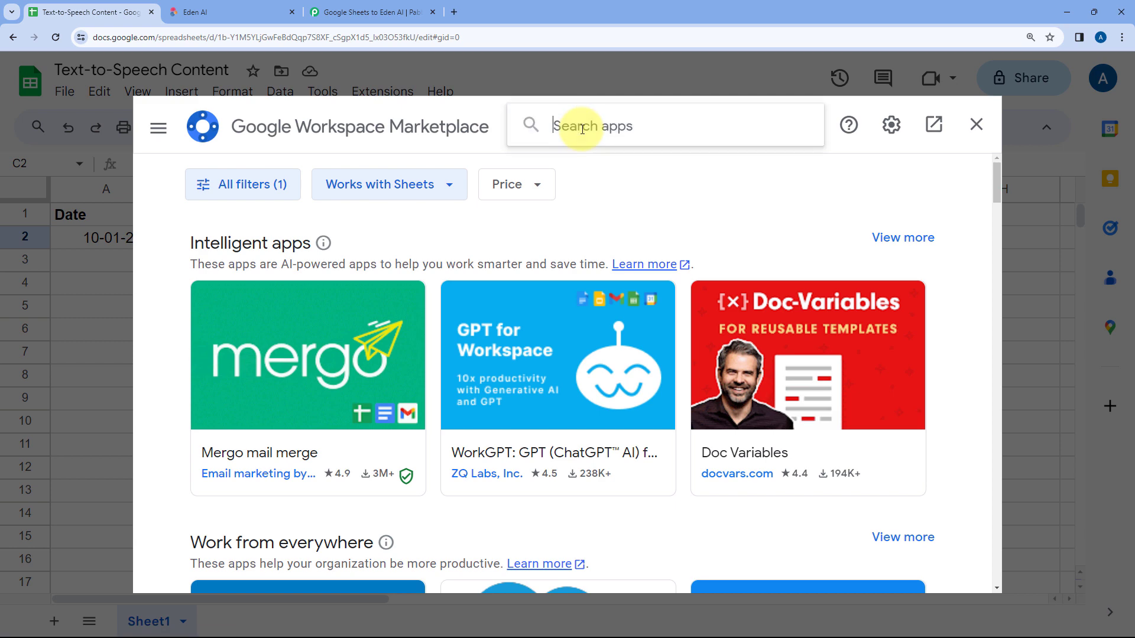
pyautogui.write('Pabbly')
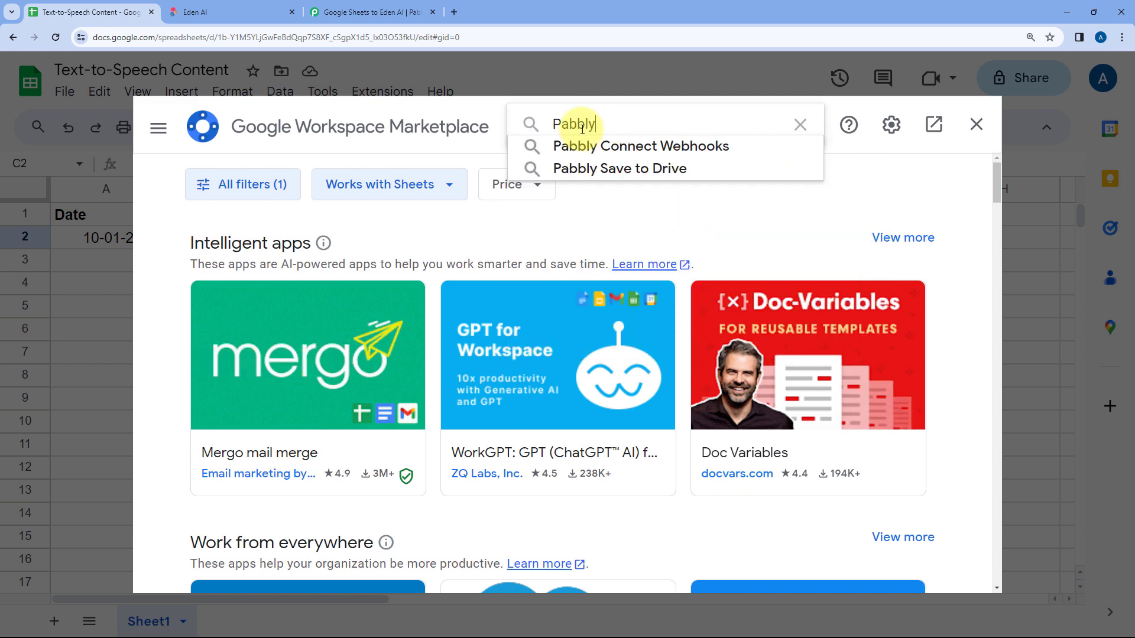
pyautogui.press('Down')
pyautogui.press('Return')
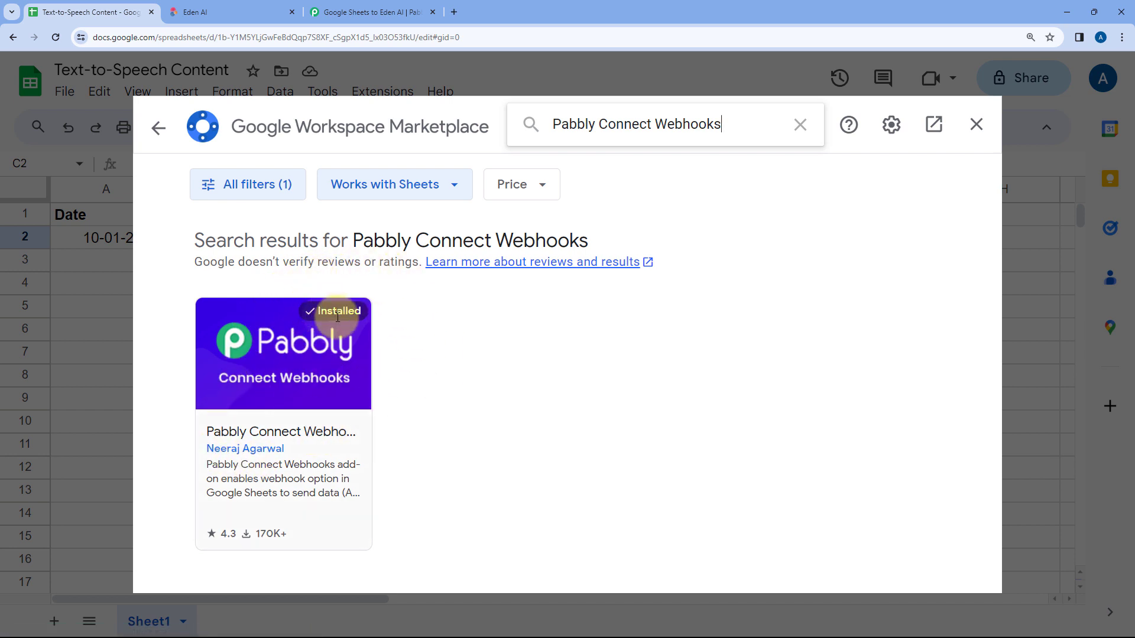
pyautogui.click(977, 125)
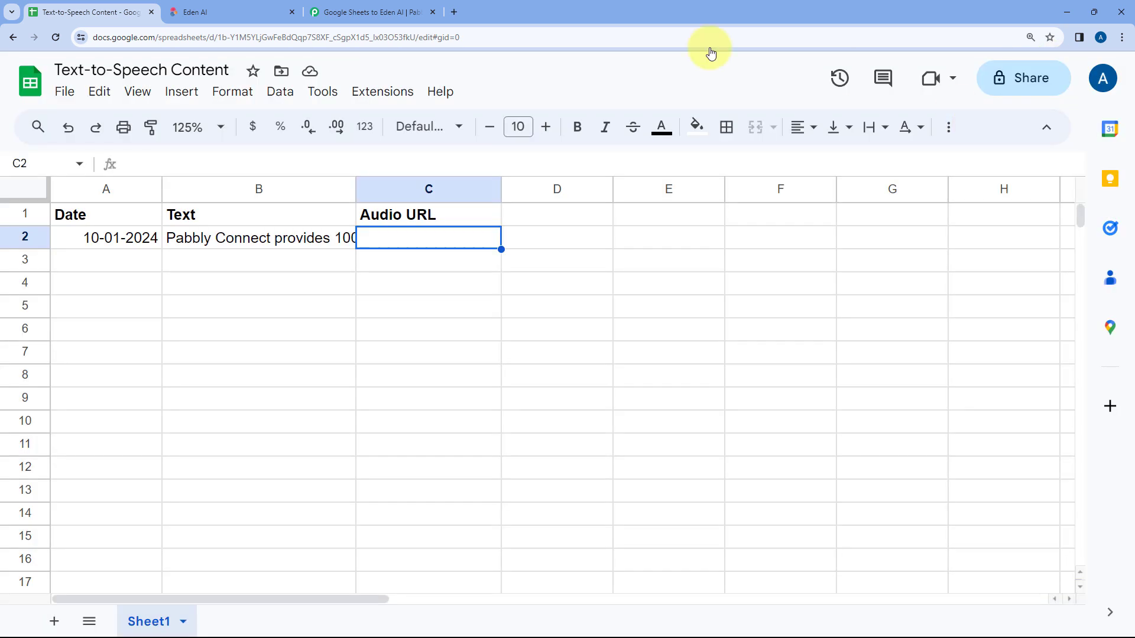
# Step: Reload the Text-to-Speech Content spreadsheet and set its zoom to 125%
pyautogui.click(55, 37)
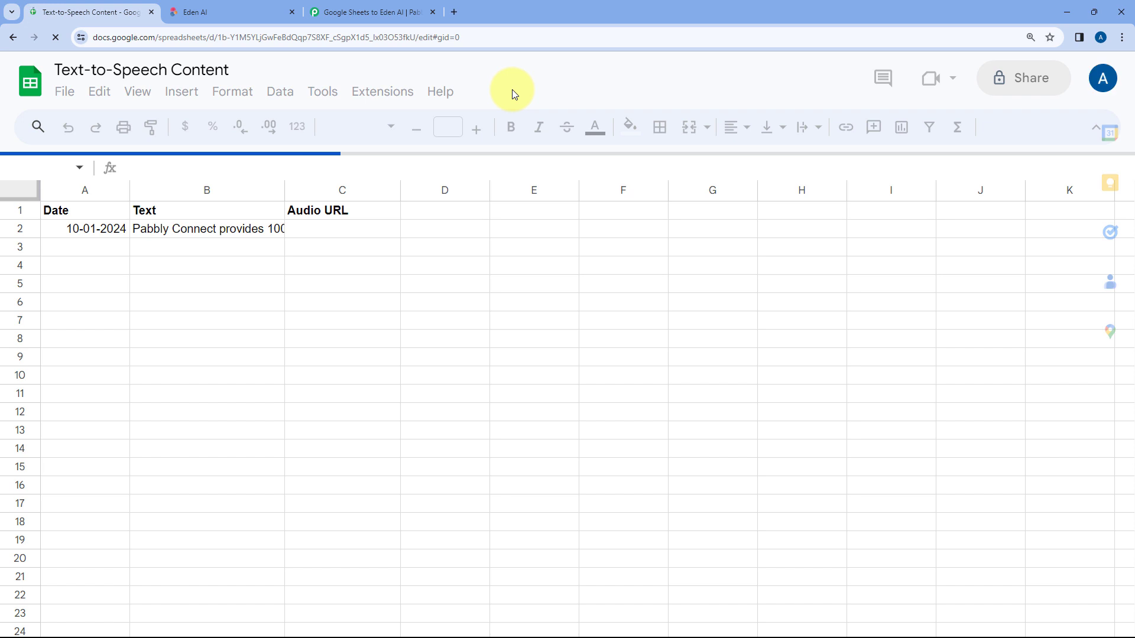
pyautogui.click(217, 129)
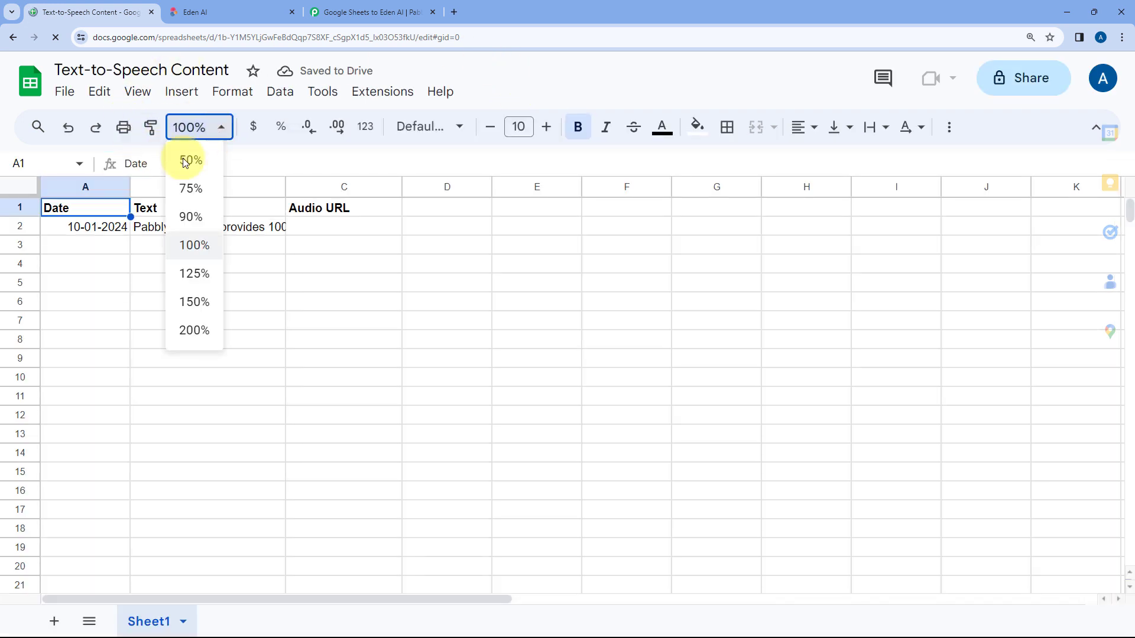
pyautogui.click(194, 273)
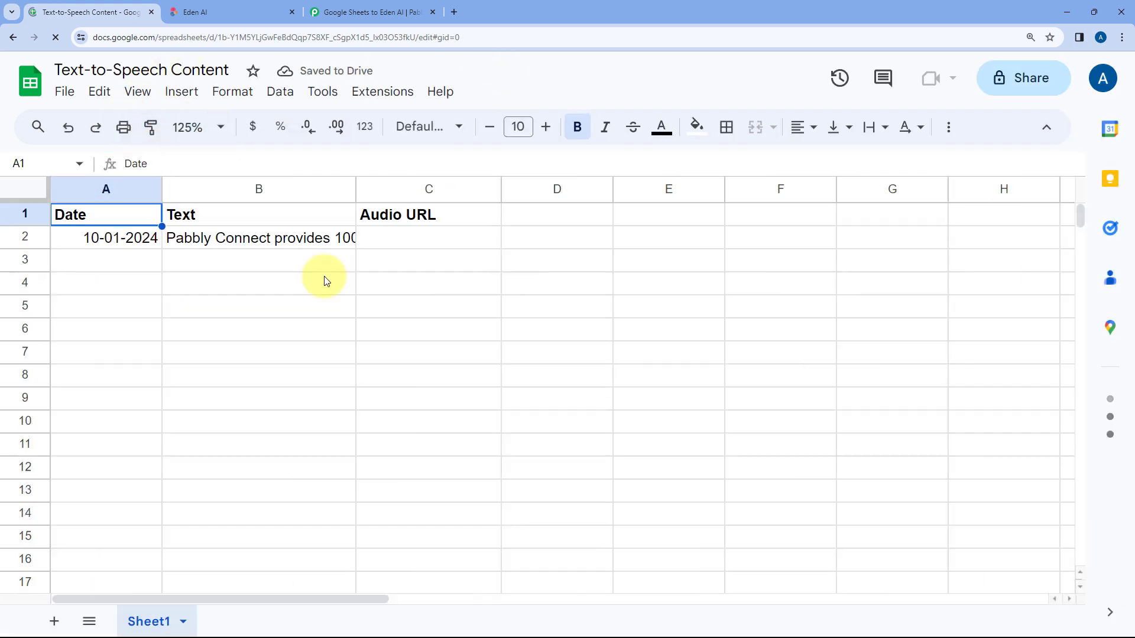
# Step: Open the Pabbly Connect Webhooks Initial Setup for Sheet1 and paste in the webhook URL copied from the workflow's trigger
pyautogui.click(384, 92)
pyautogui.moveTo(413, 323)
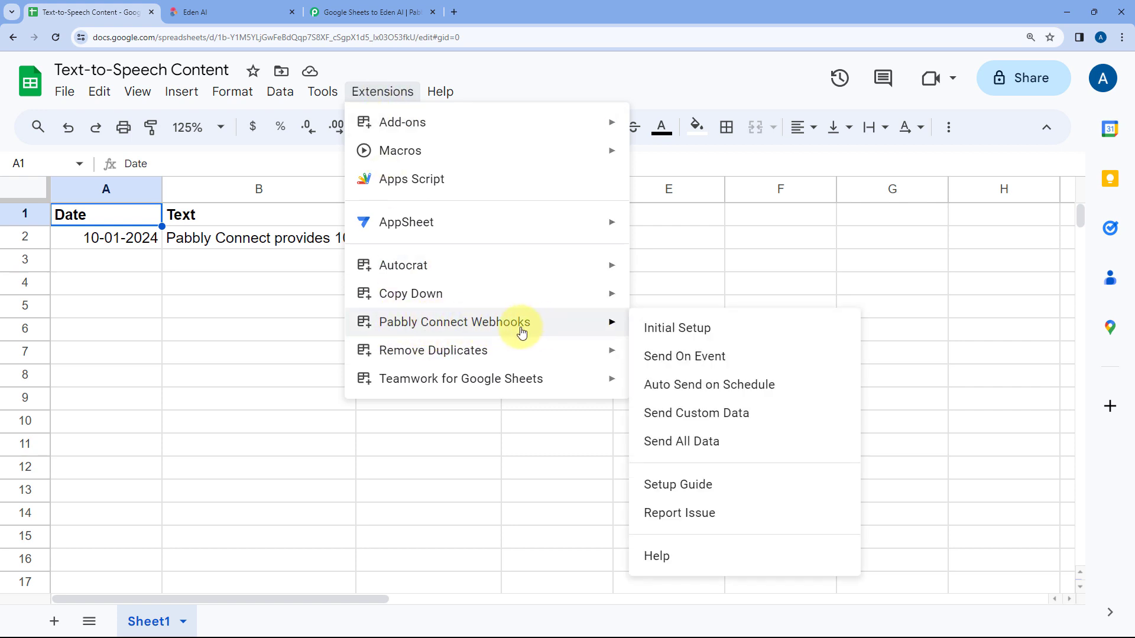
pyautogui.click(730, 330)
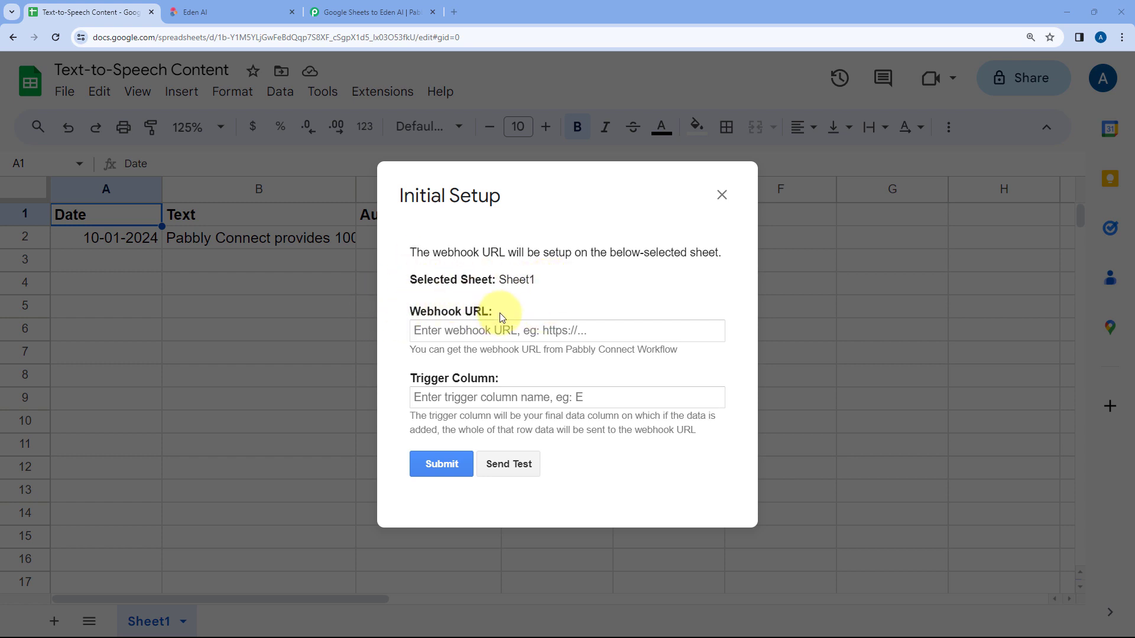
pyautogui.click(358, 12)
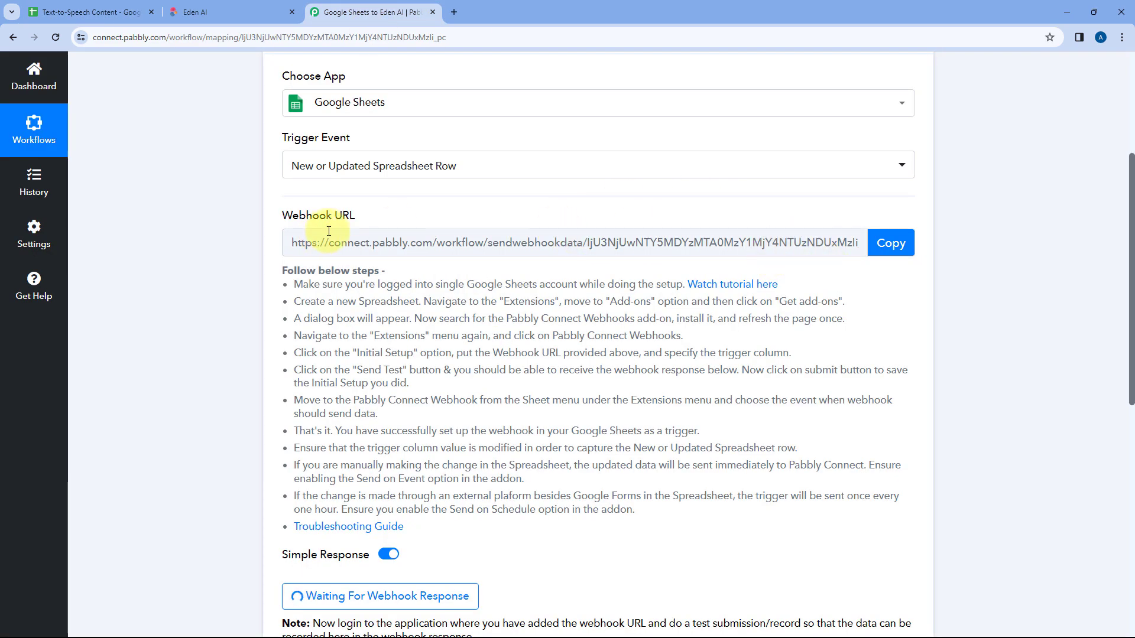
pyautogui.click(890, 243)
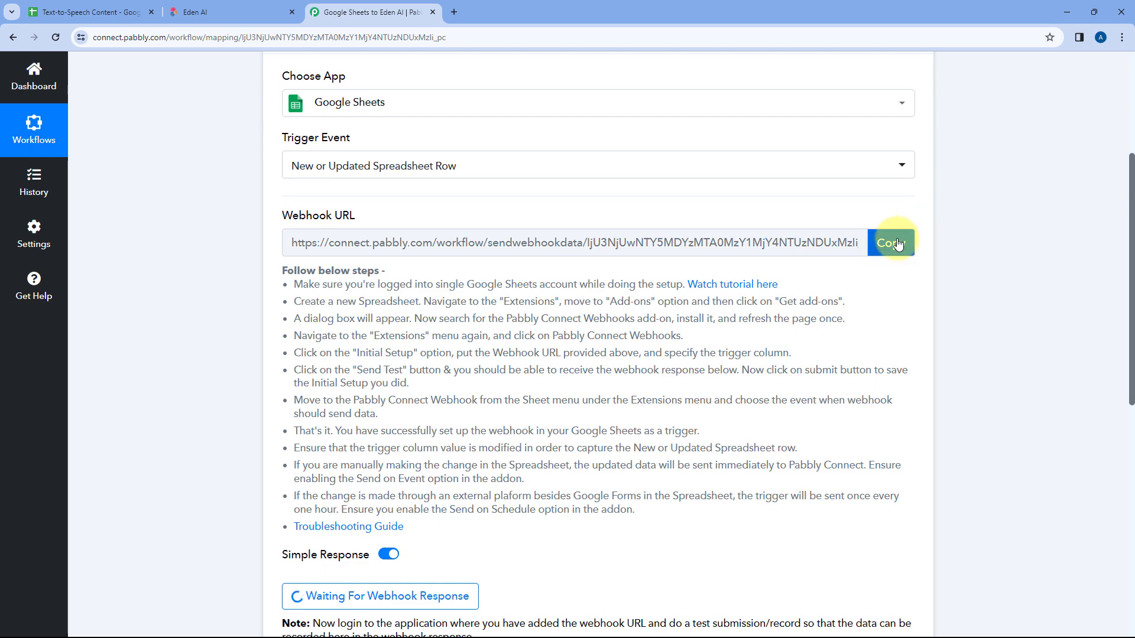
pyautogui.click(142, 13)
pyautogui.click(473, 330)
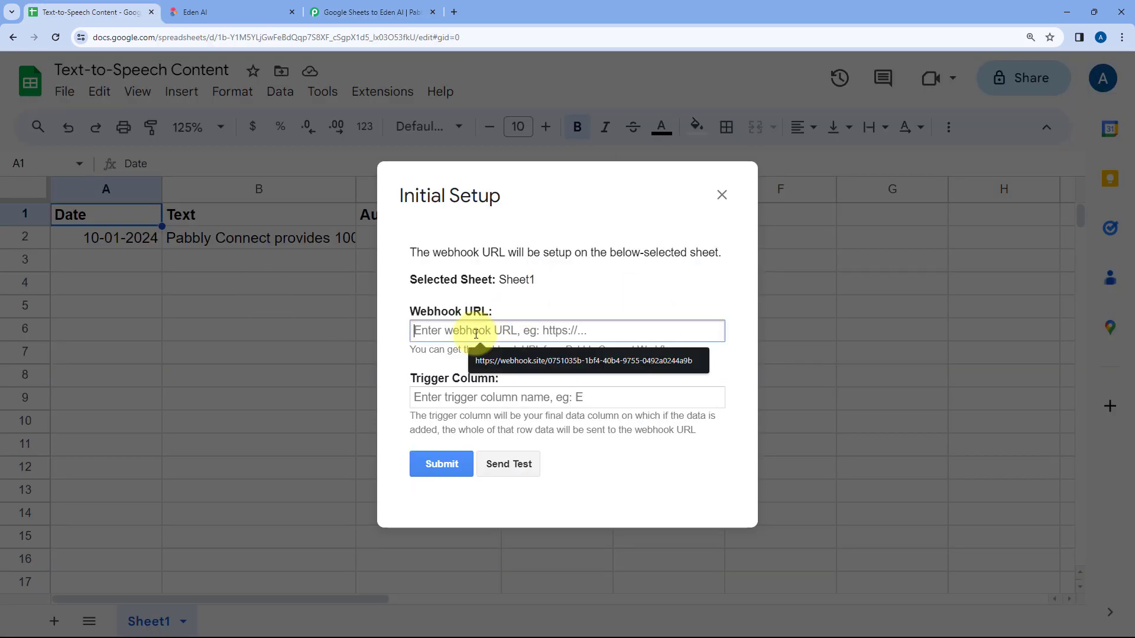
pyautogui.rightClick(475, 334)
pyautogui.click(499, 452)
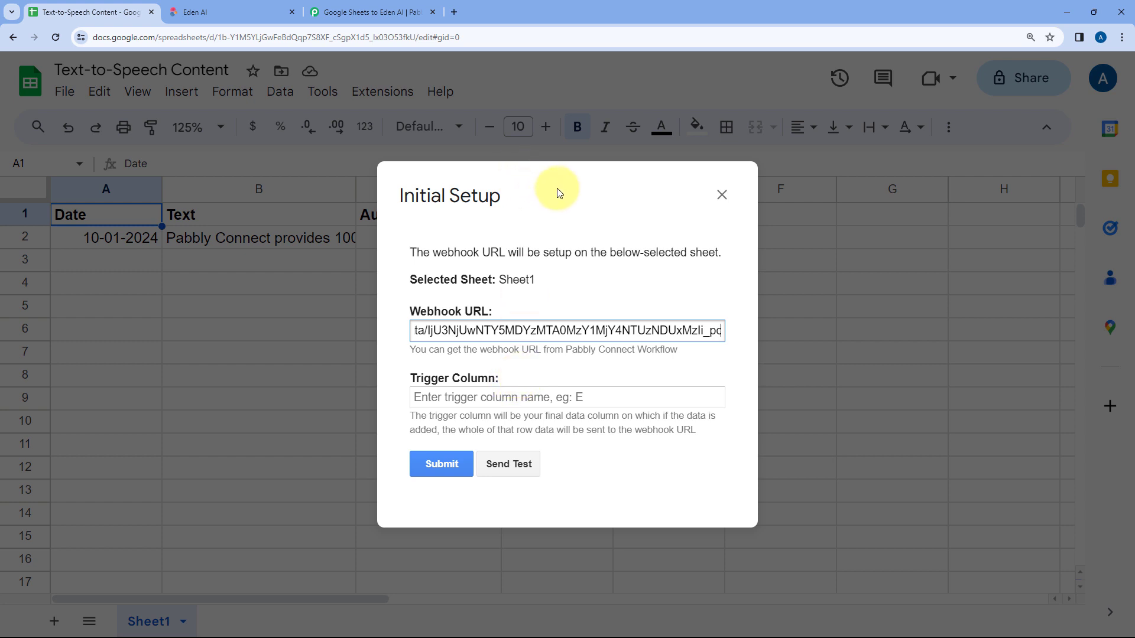
# Step: Set the webhook's trigger column to B and send test data from the sheet
pyautogui.moveTo(559, 193); pyautogui.dragTo(701, 253)
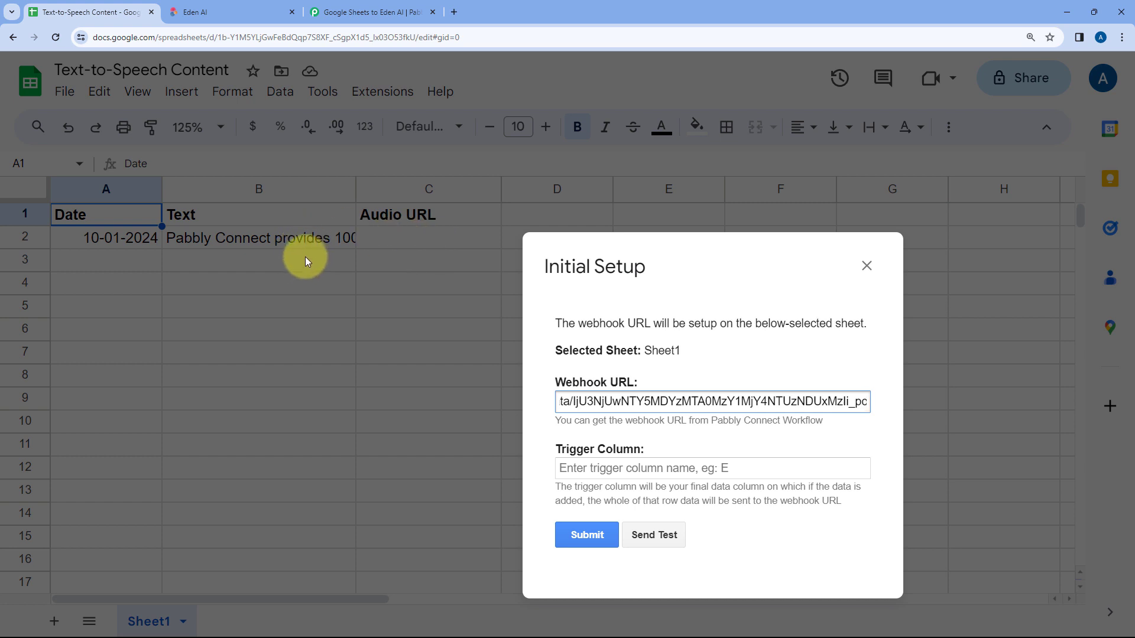
pyautogui.moveTo(684, 264); pyautogui.dragTo(537, 208)
pyautogui.click(446, 407)
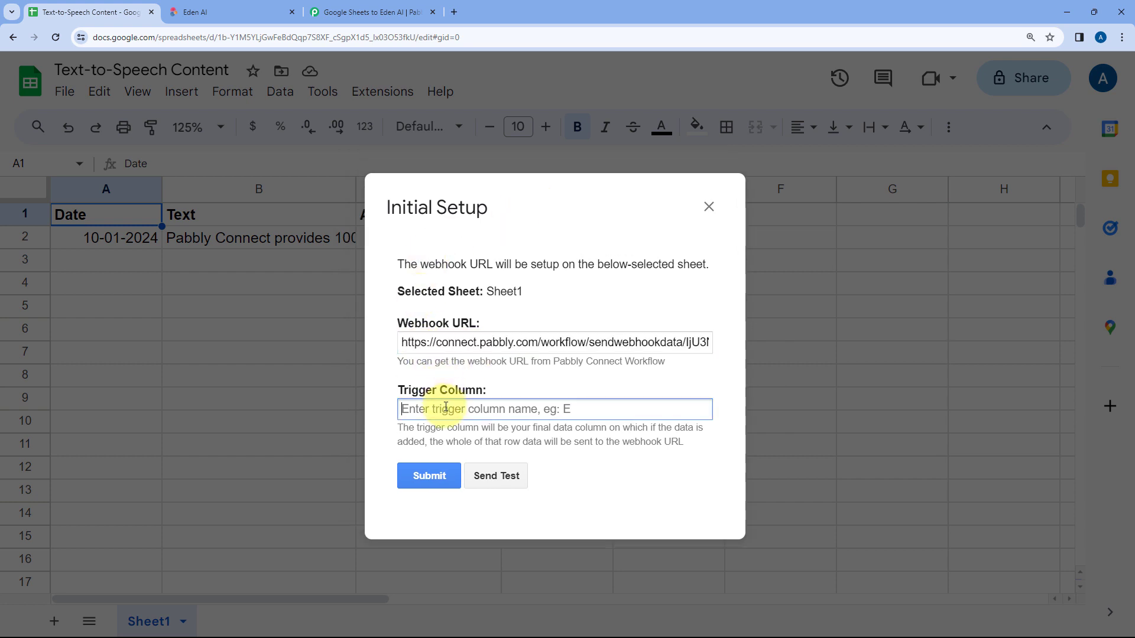
pyautogui.write('B')
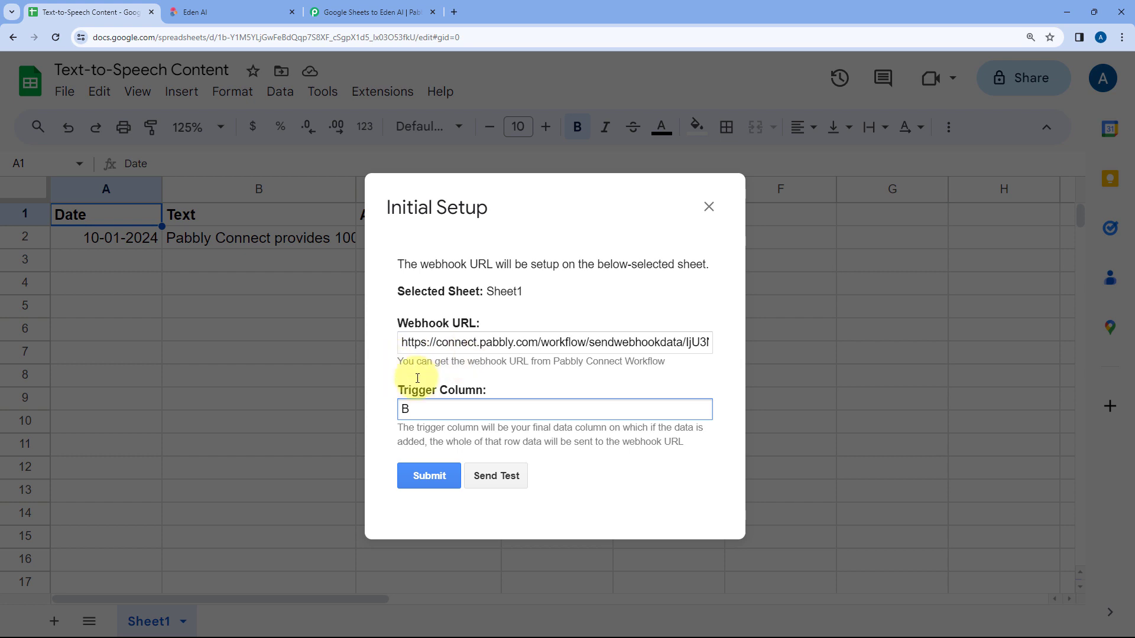
pyautogui.click(498, 476)
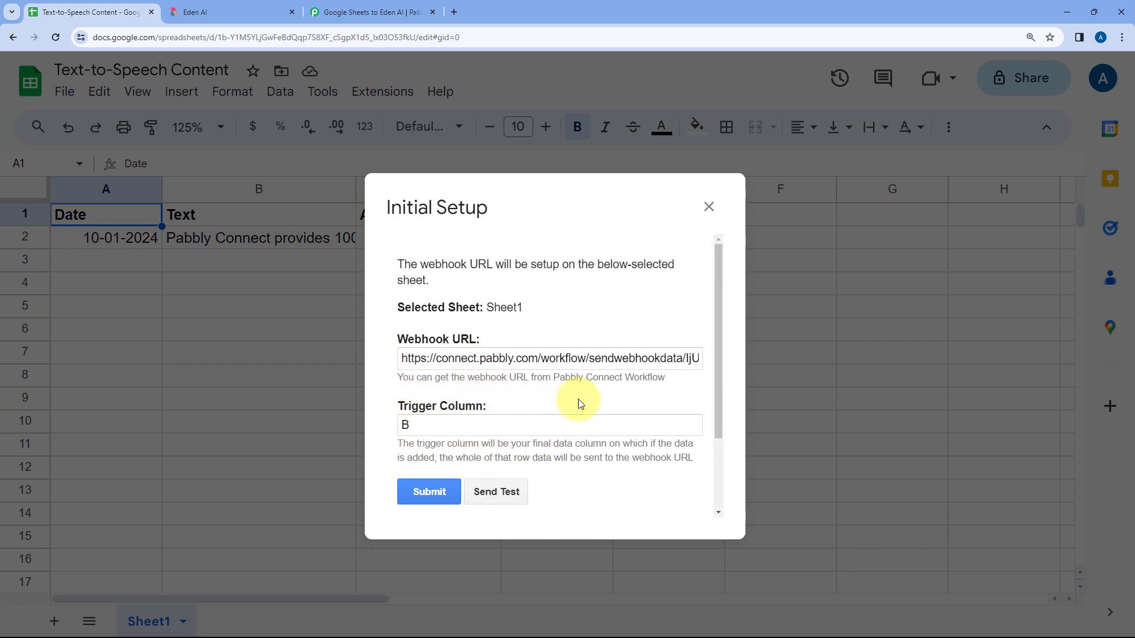
pyautogui.scroll(-2, 540, 395)
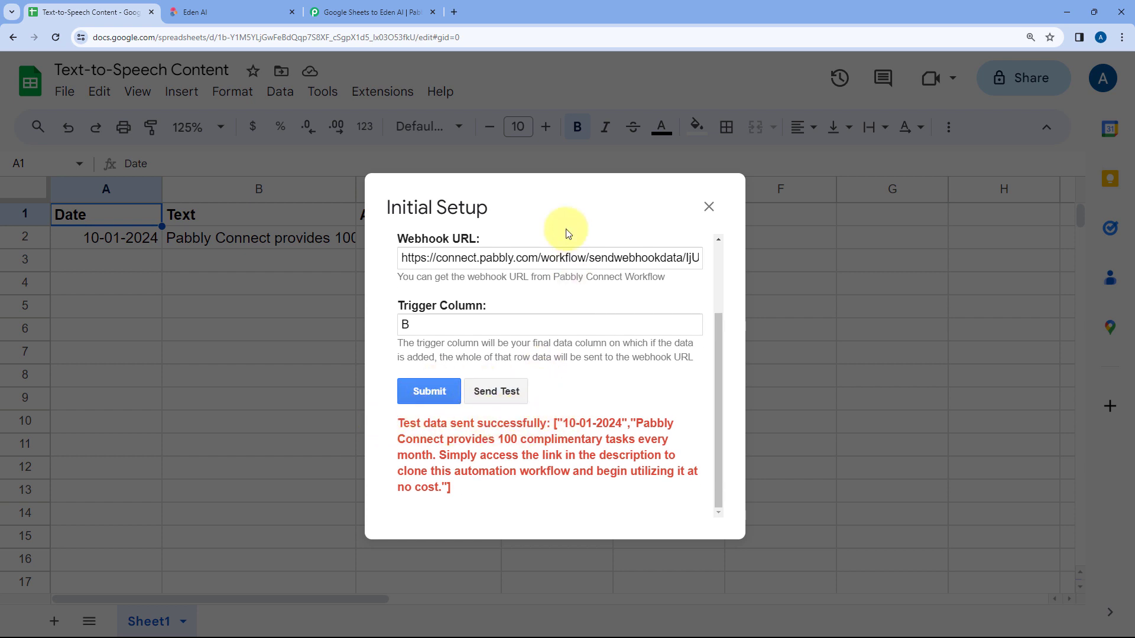
# Step: Examine the captured webhook response in the Pabbly Connect trigger and compare it with row 2 of the Google Sheet
pyautogui.moveTo(553, 214); pyautogui.dragTo(660, 281)
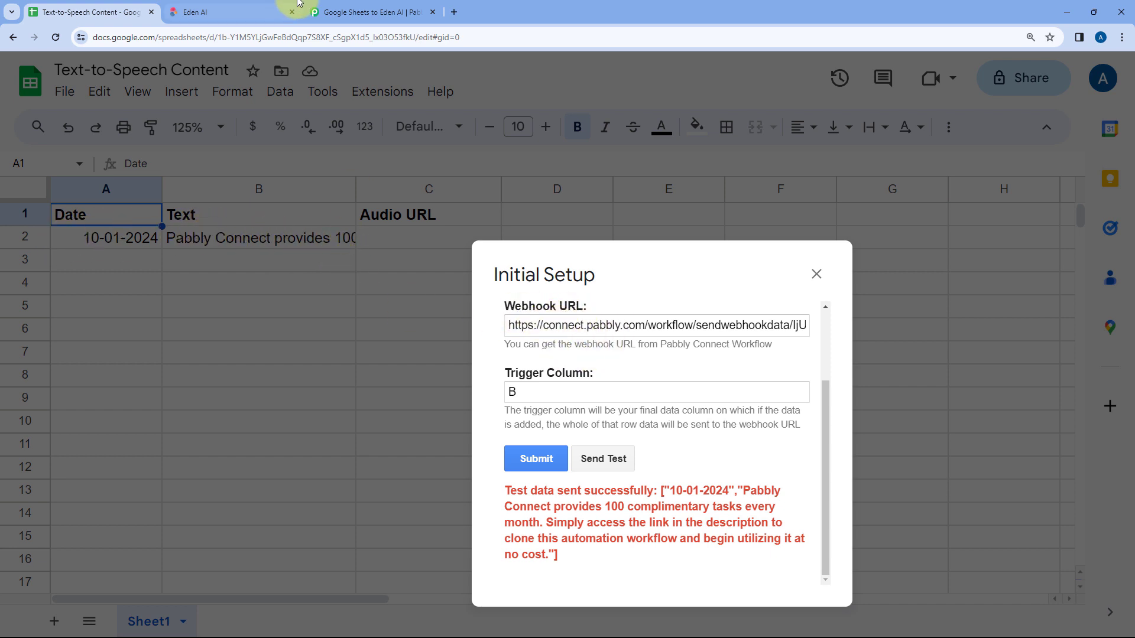
pyautogui.click(367, 12)
pyautogui.scroll(-4, 562, 363)
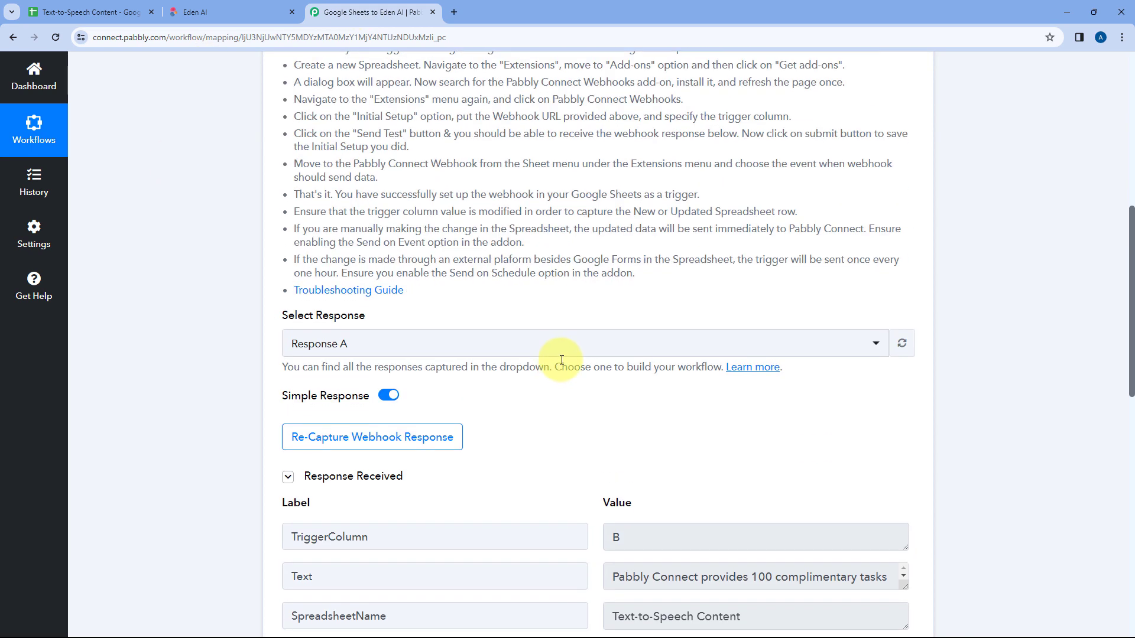
pyautogui.scroll(-2, 534, 406)
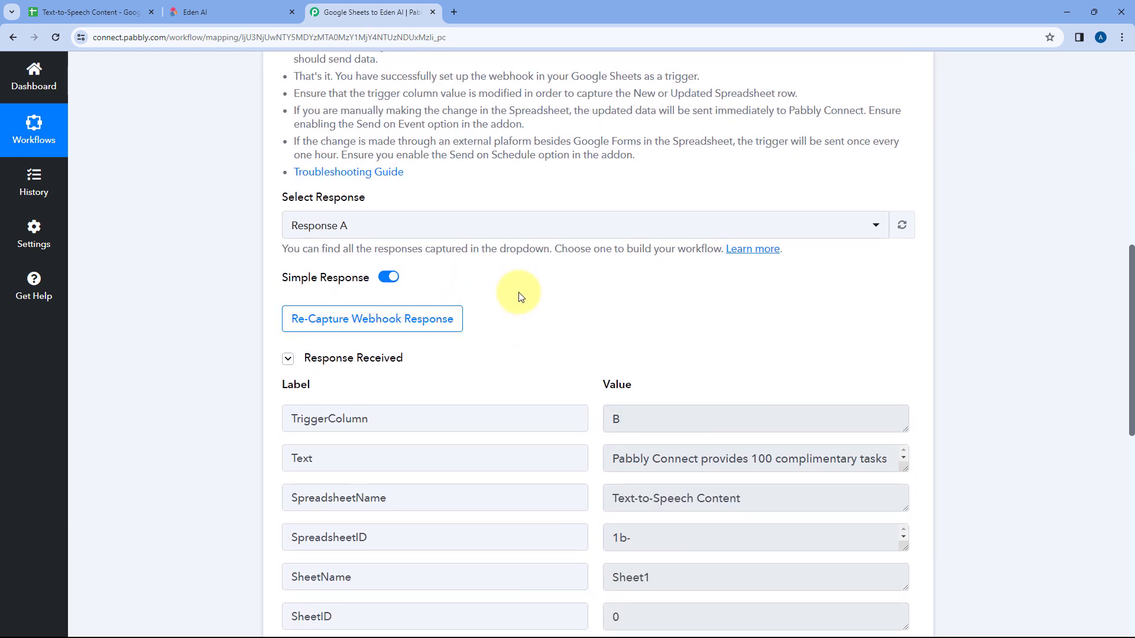
pyautogui.scroll(-2, 519, 297)
pyautogui.scroll(-1, 518, 198)
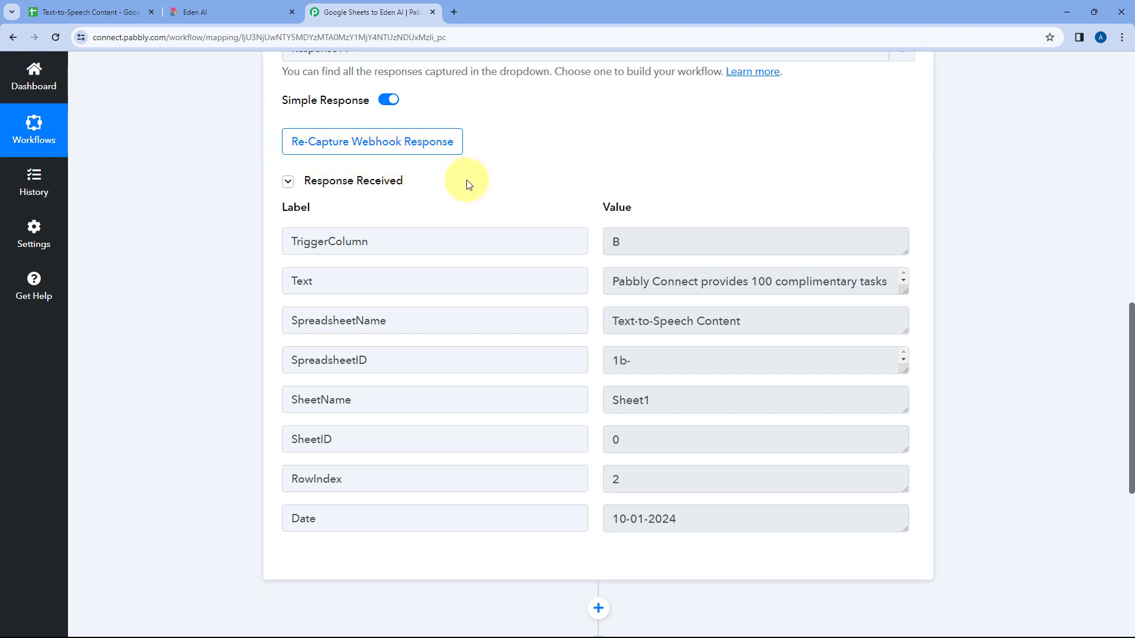
pyautogui.click(104, 7)
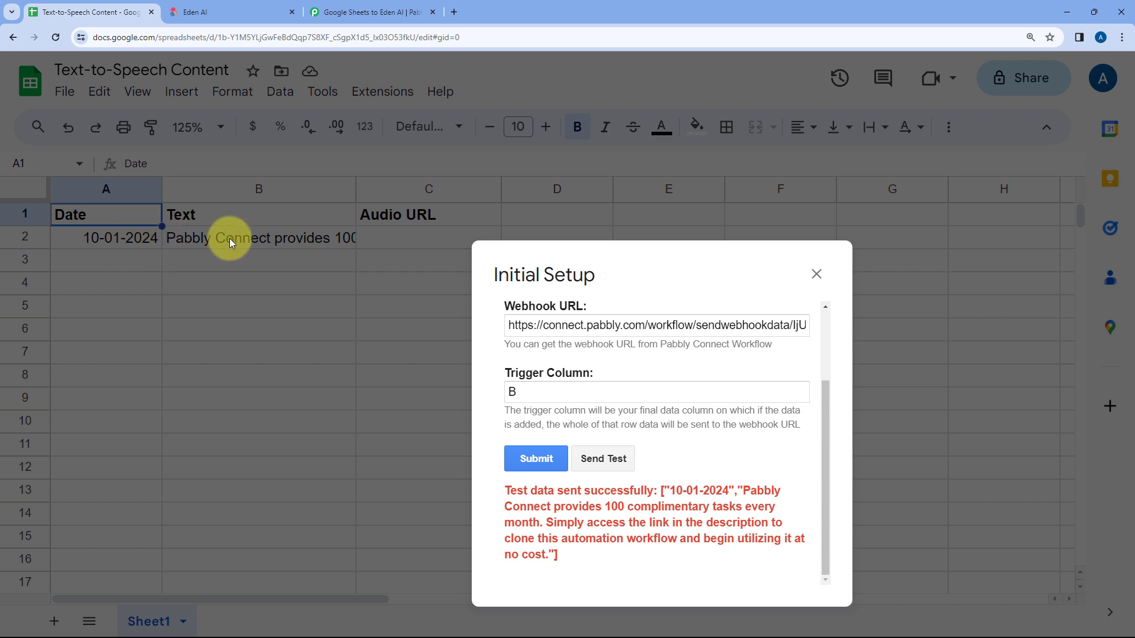
# Step: Examine the captured trigger column and full Text value in the Pabbly Connect webhook response, comparing them with the Google Sheet
pyautogui.click(360, 11)
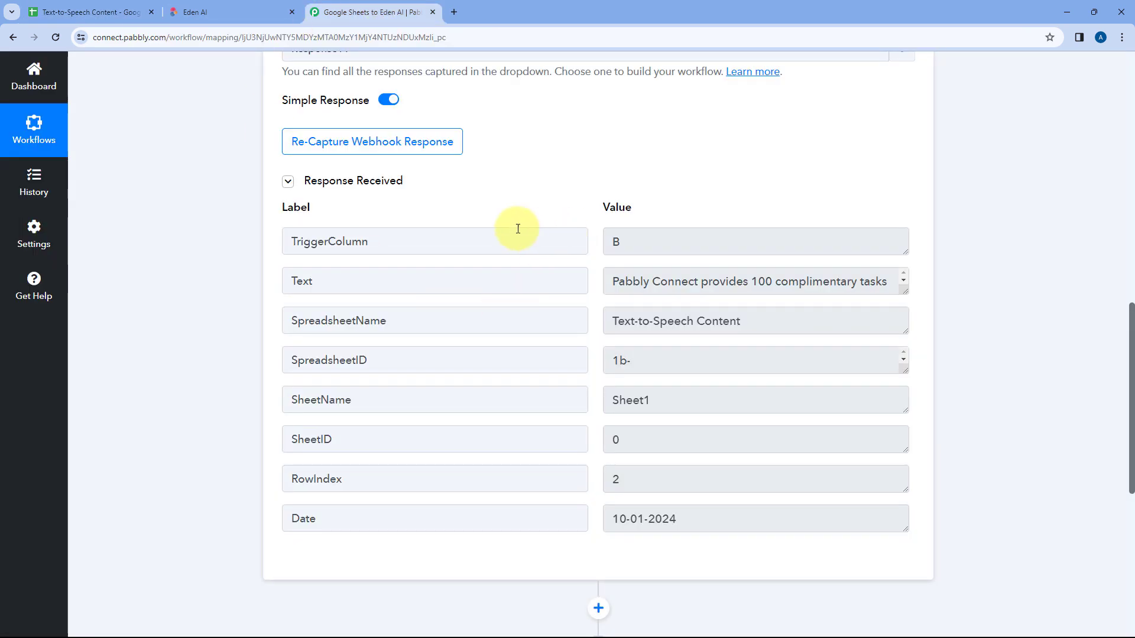
pyautogui.moveTo(672, 234); pyautogui.dragTo(575, 239)
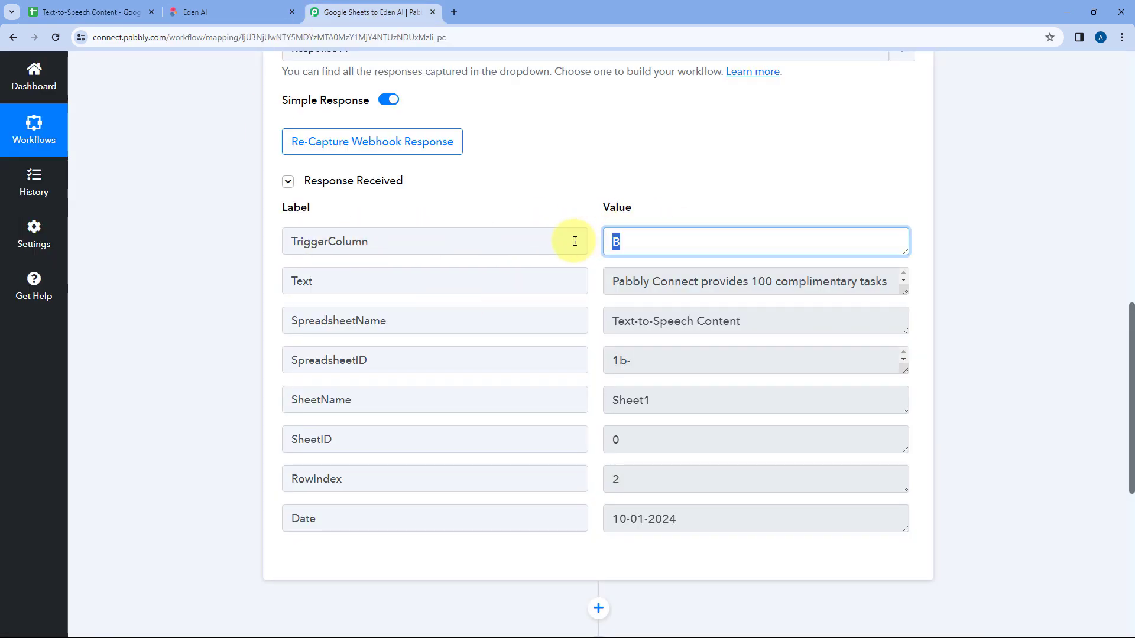
pyautogui.click(854, 289)
pyautogui.moveTo(903, 292); pyautogui.dragTo(904, 381)
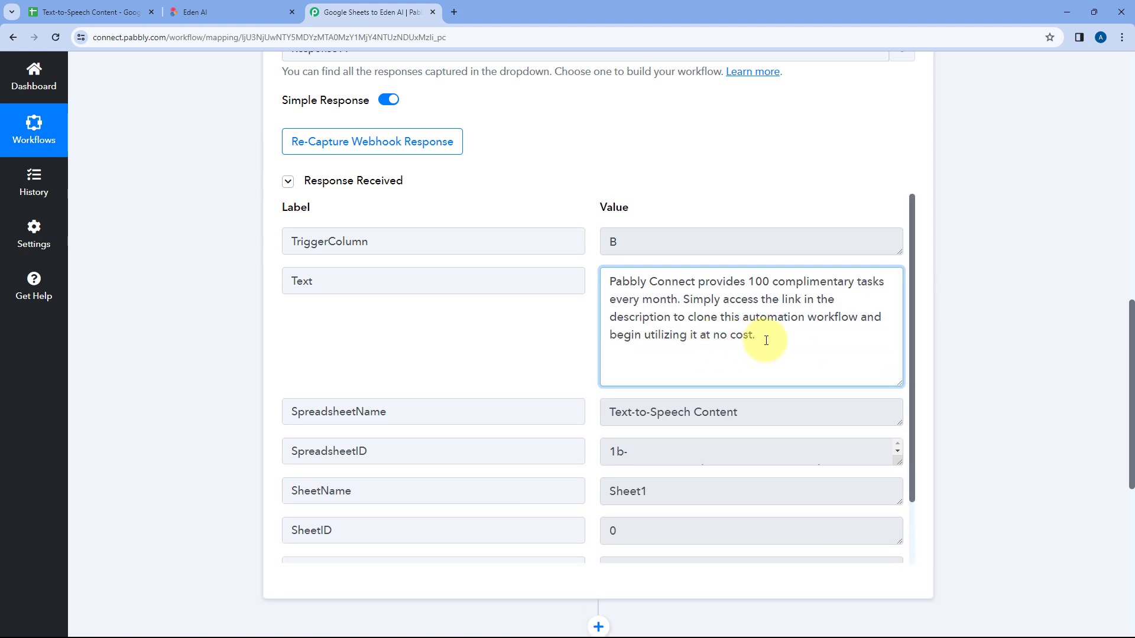
pyautogui.moveTo(766, 340); pyautogui.dragTo(582, 280)
pyautogui.click(89, 12)
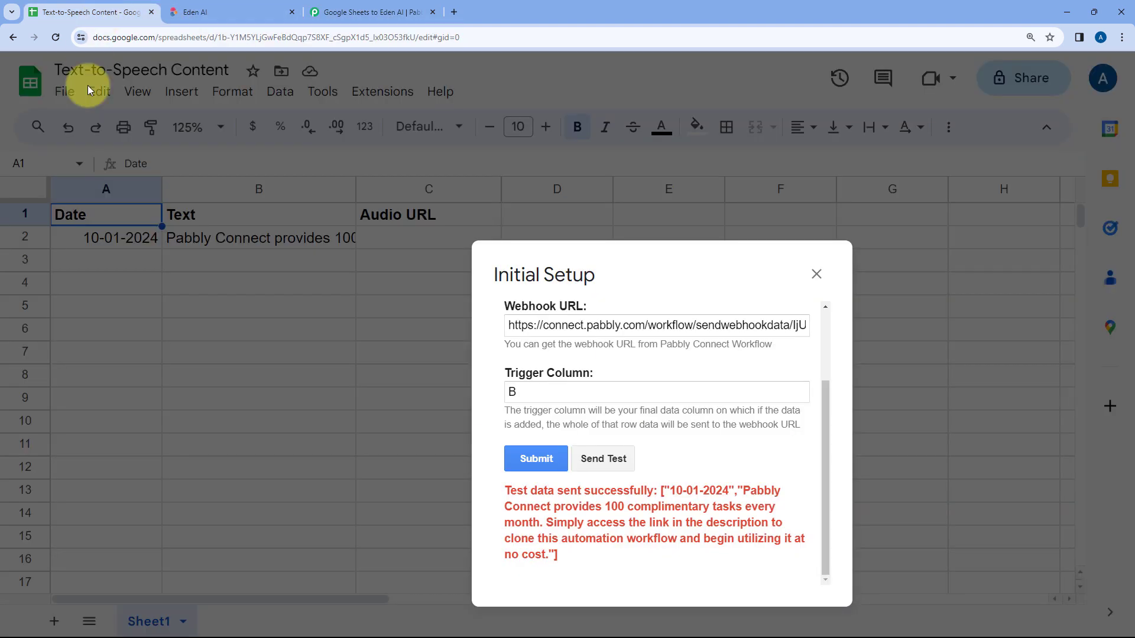
pyautogui.click(395, 7)
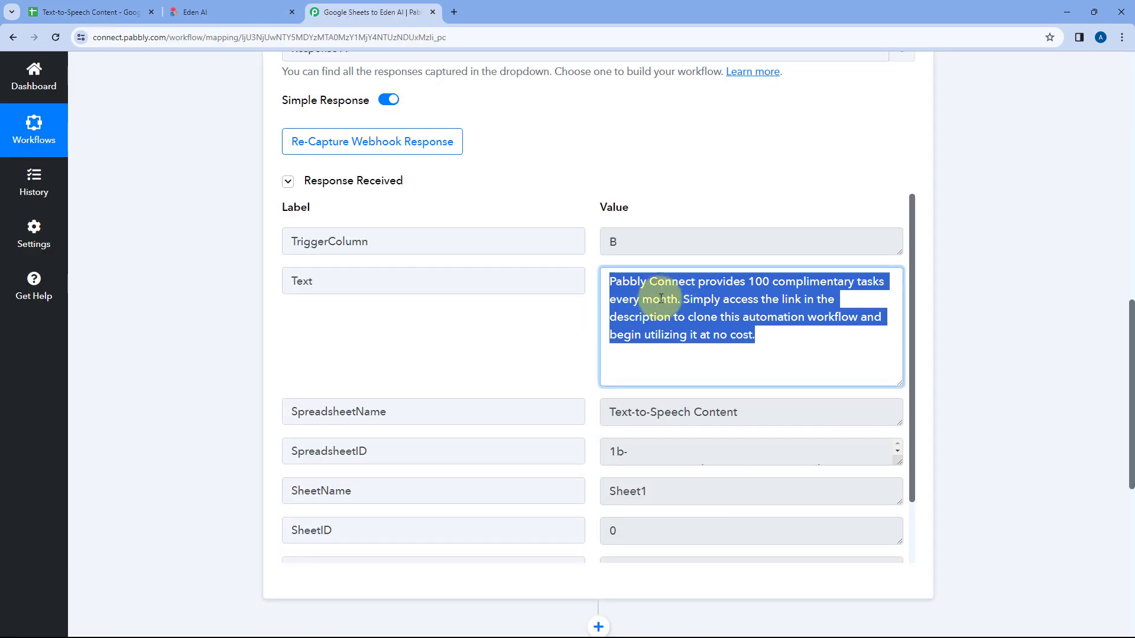
pyautogui.click(763, 340)
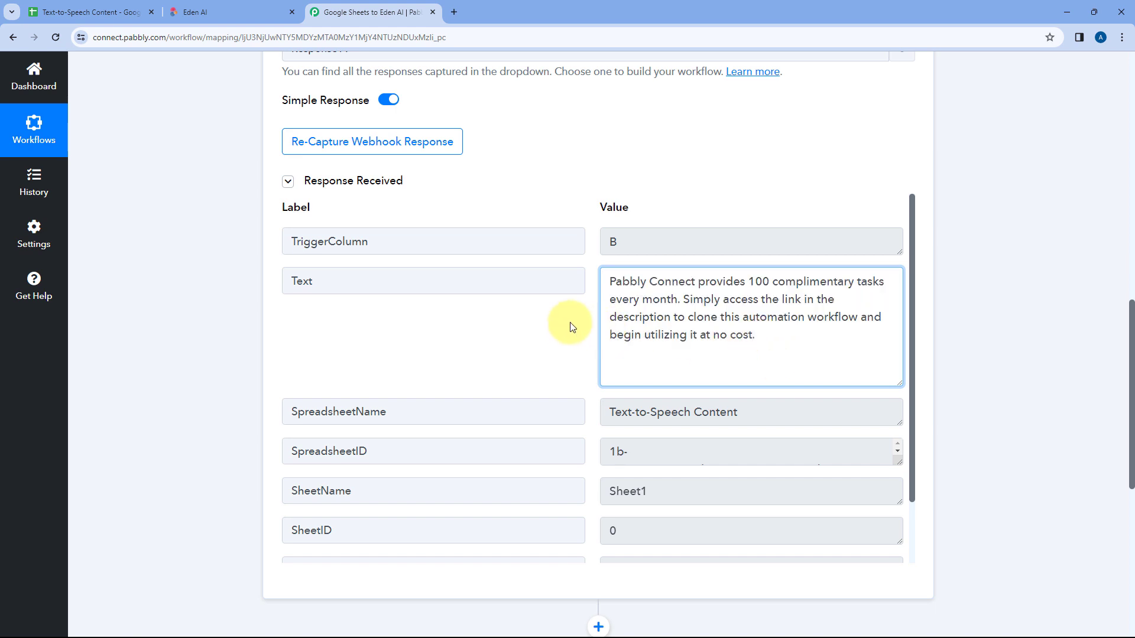
# Step: Examine the captured spreadsheet name, spreadsheet ID and RowIndex in the response, checking the row index against the Google Sheet
pyautogui.scroll(-2, 588, 316)
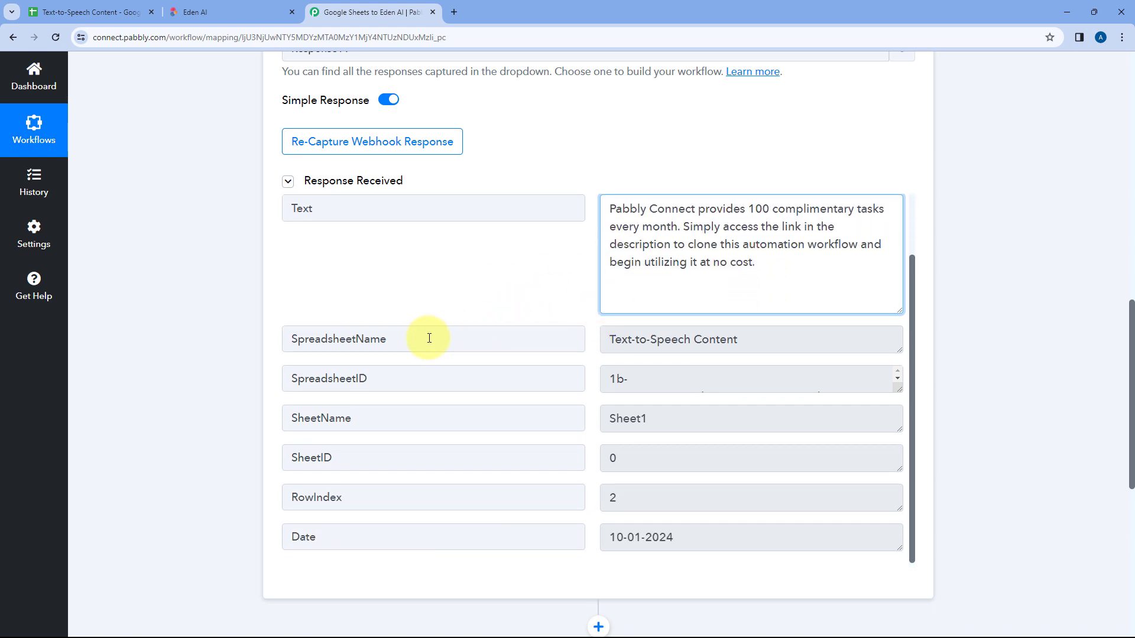
pyautogui.moveTo(431, 338); pyautogui.dragTo(246, 342)
pyautogui.click(677, 378)
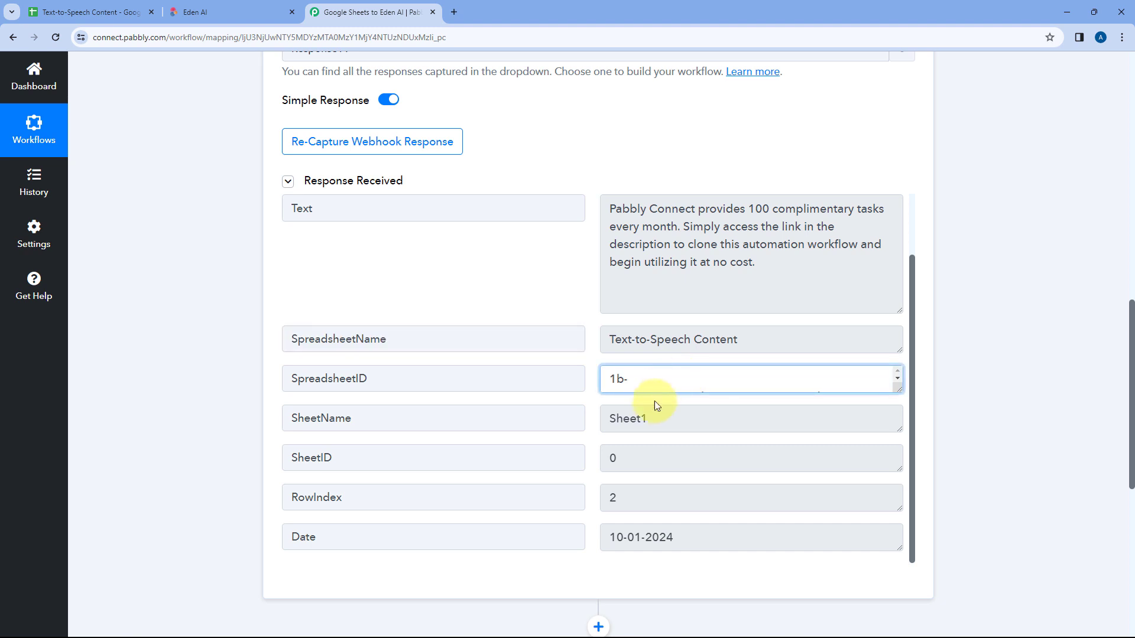
pyautogui.moveTo(669, 499); pyautogui.dragTo(591, 499)
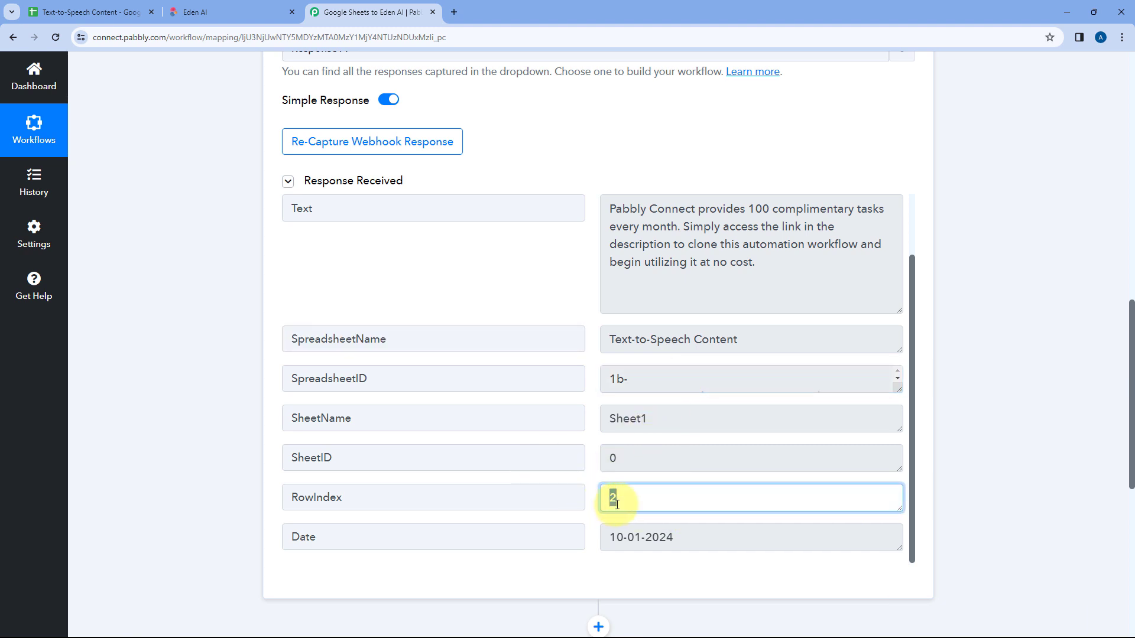
pyautogui.click(36, 12)
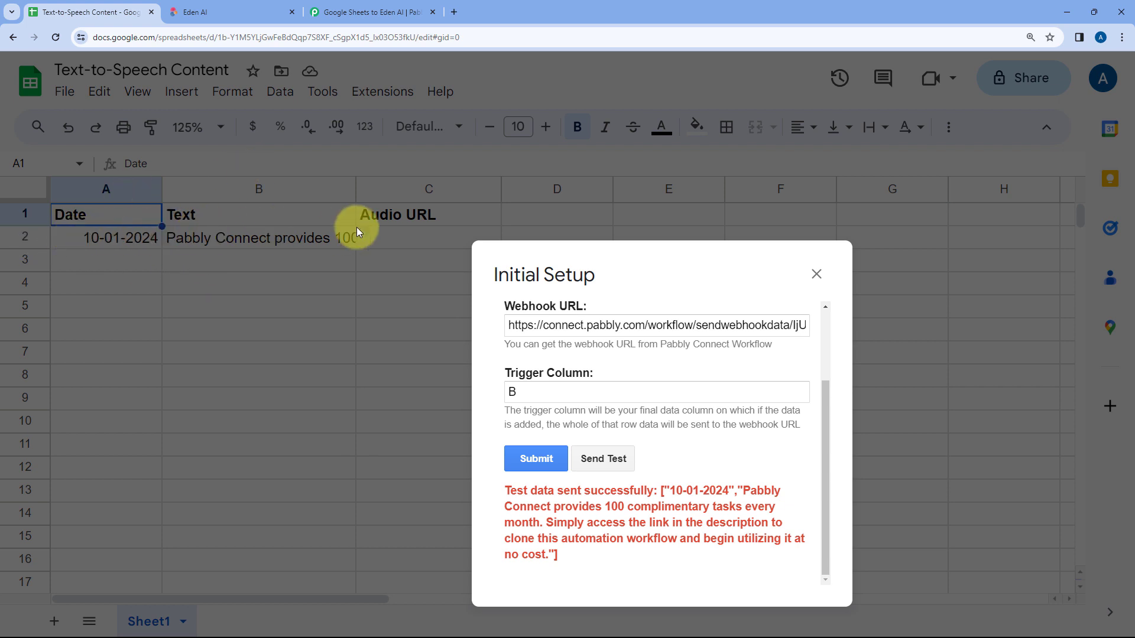
pyautogui.click(372, 12)
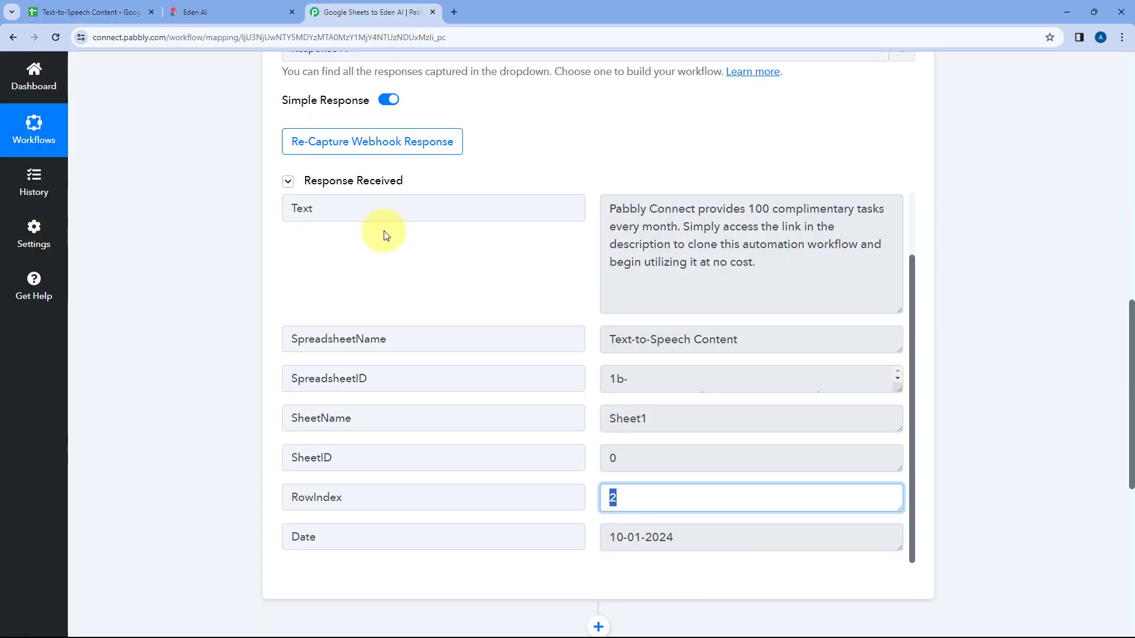
pyautogui.click(584, 473)
pyautogui.scroll(-1, 586, 471)
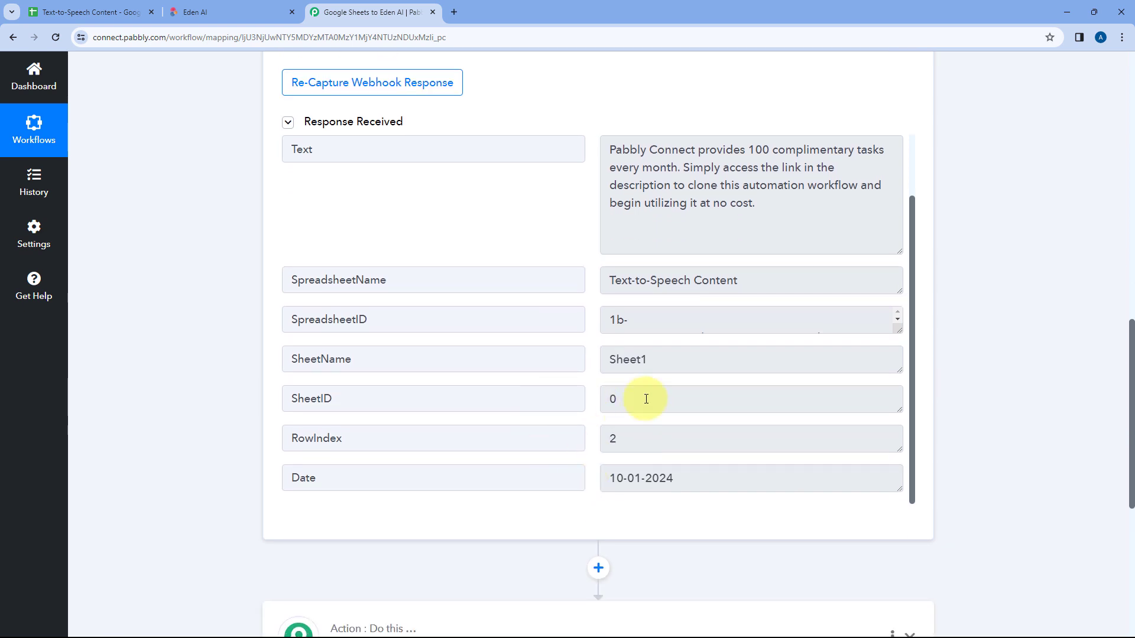
pyautogui.click(303, 438)
pyautogui.doubleClick(303, 438)
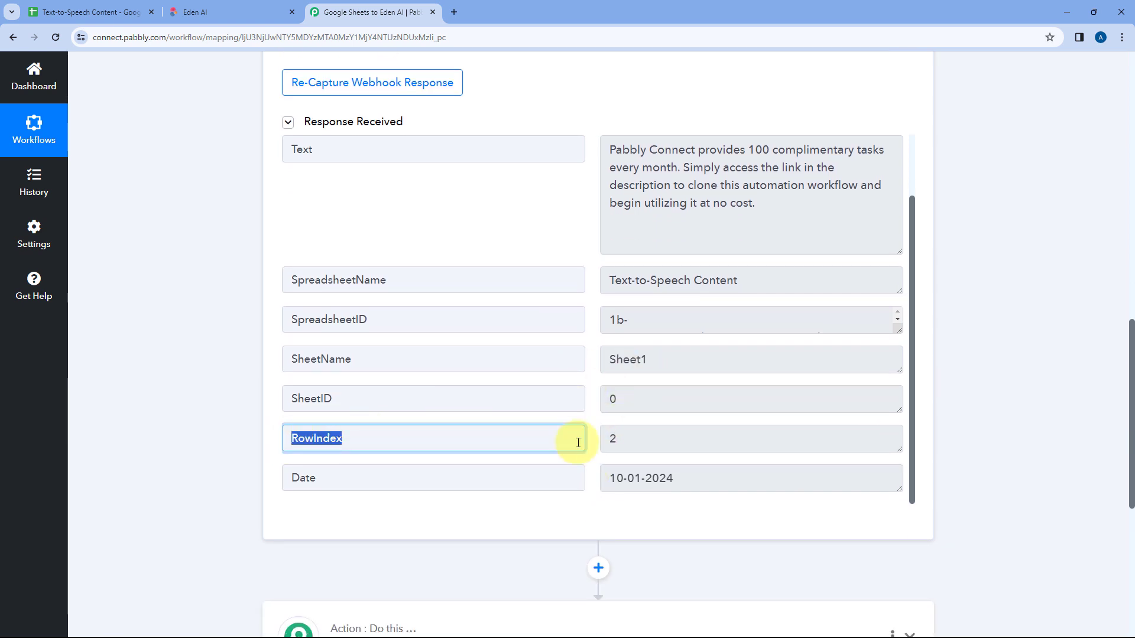
pyautogui.moveTo(637, 438); pyautogui.dragTo(600, 440)
pyautogui.click(592, 440)
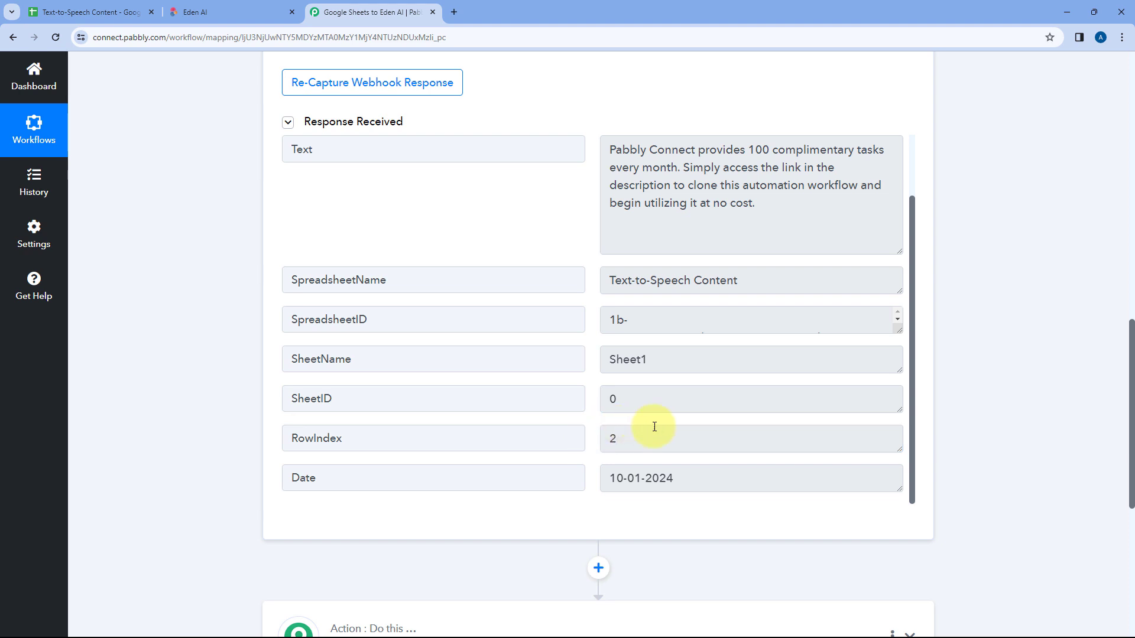
pyautogui.click(89, 12)
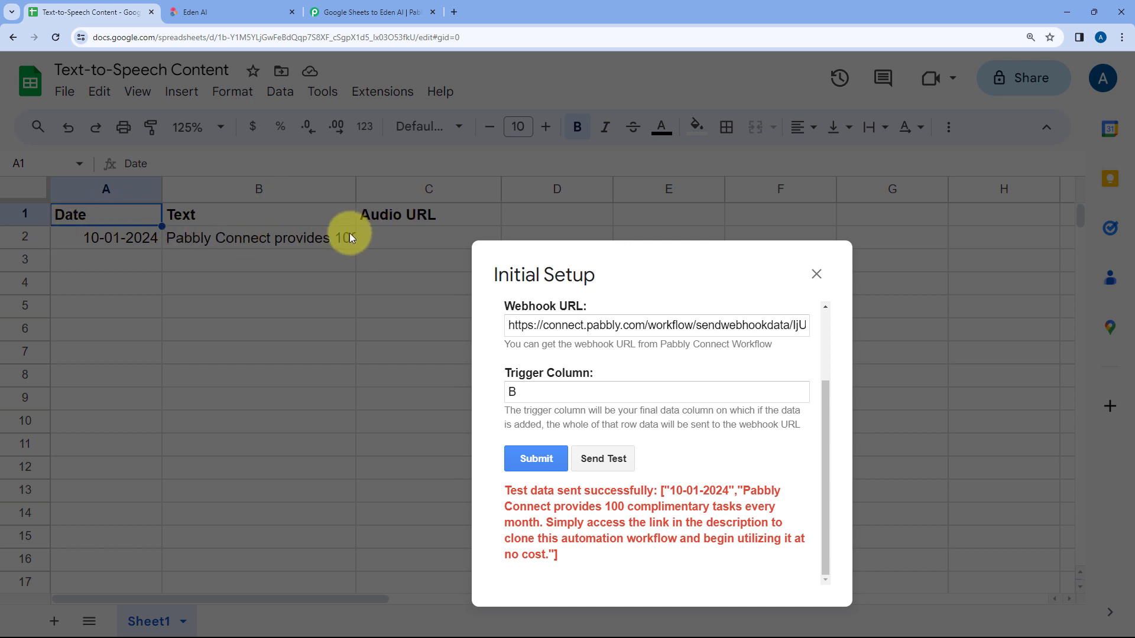
pyautogui.click(357, 7)
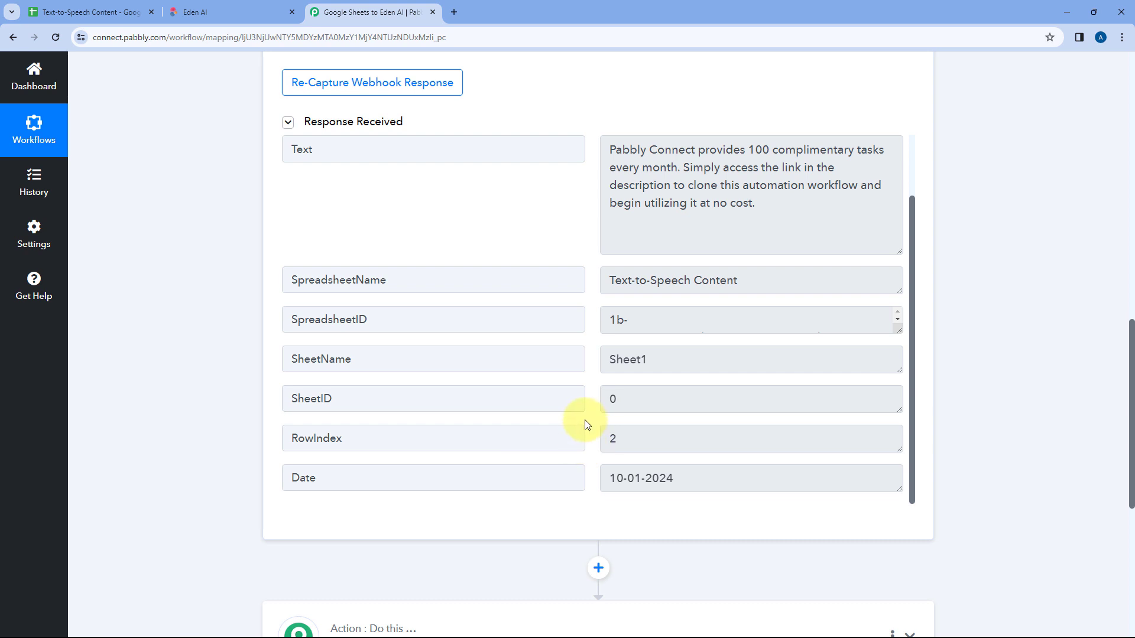
# Step: Check the captured Date value in the webhook response against the date in the Google Sheet
pyautogui.scroll(-1, 586, 423)
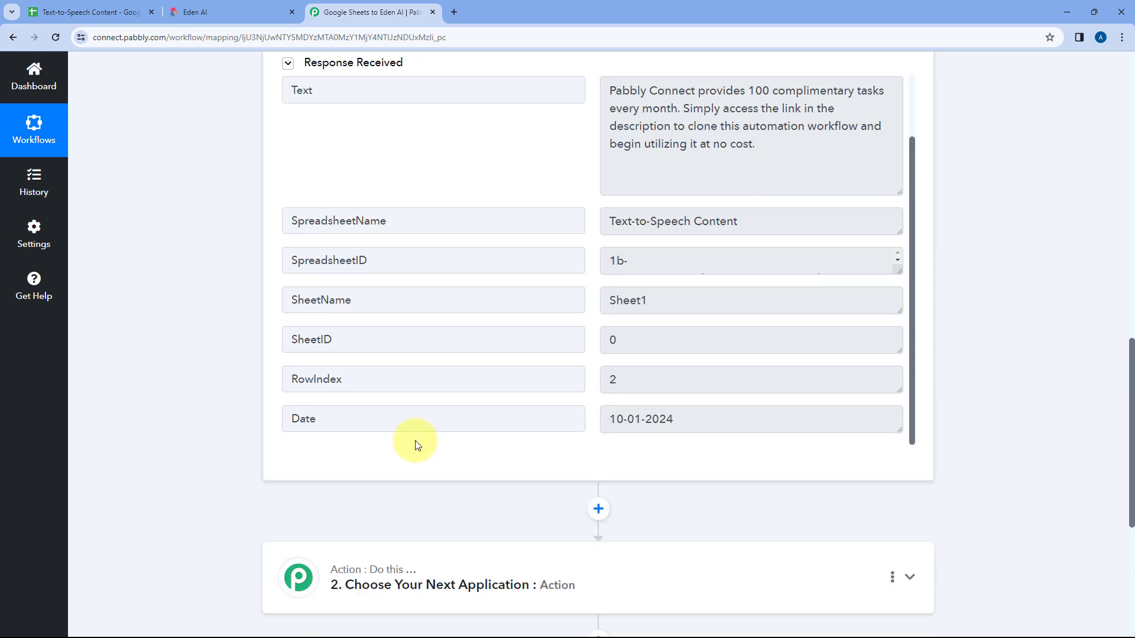
pyautogui.moveTo(285, 419); pyautogui.dragTo(532, 418)
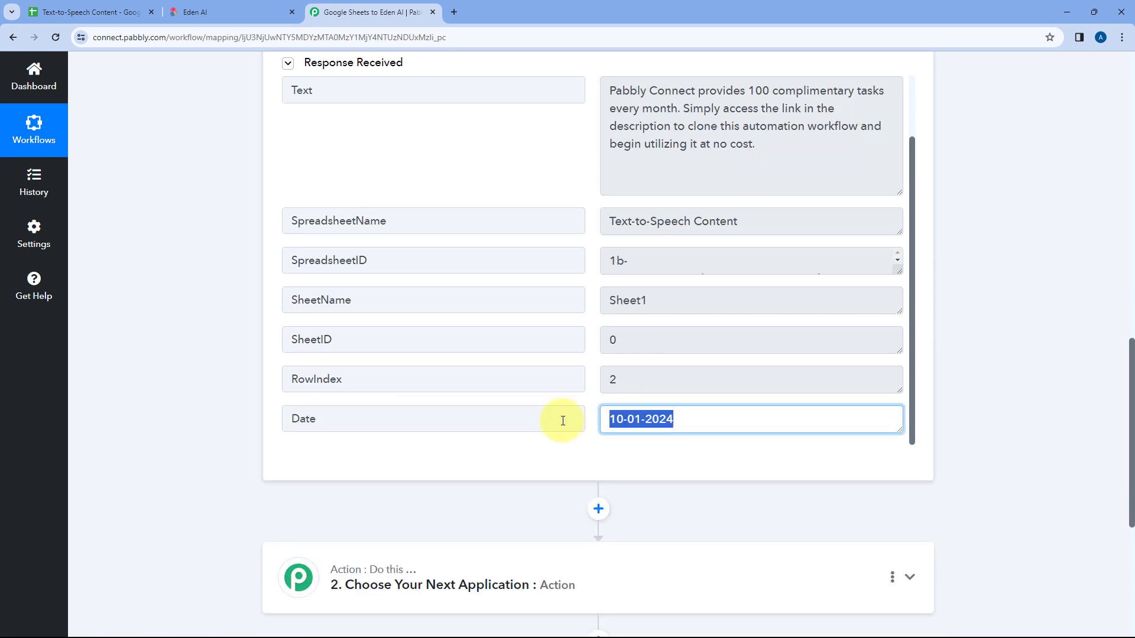
pyautogui.click(136, 11)
pyautogui.click(390, 10)
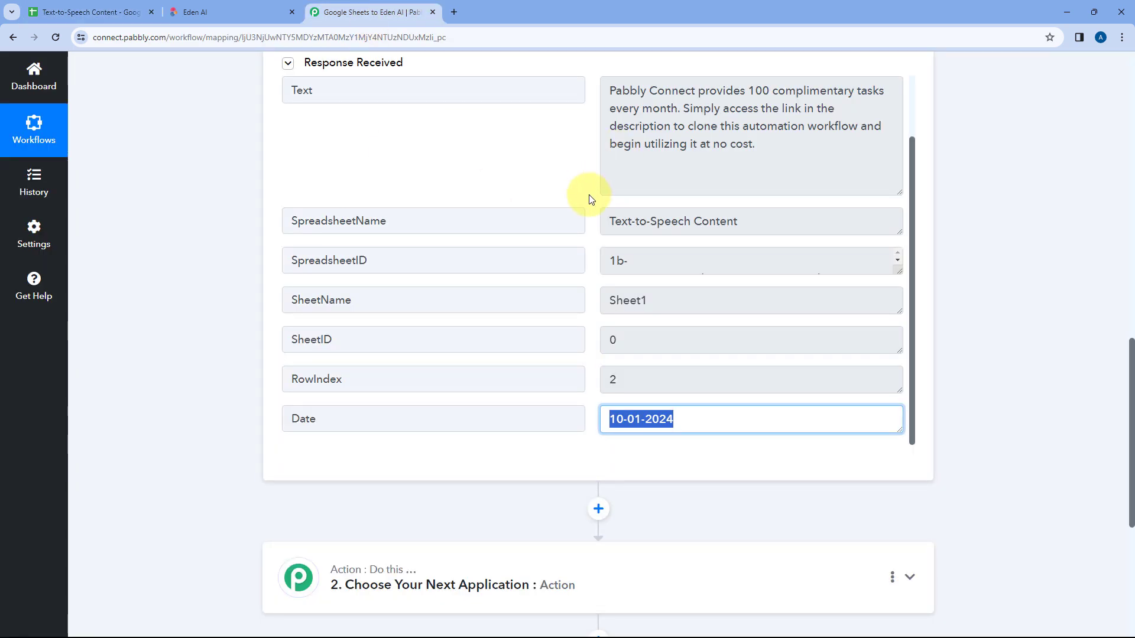
# Step: Switch to the Google Sheet, submit the Pabbly Connect Webhooks Initial Setup and close its dialog
pyautogui.click(137, 4)
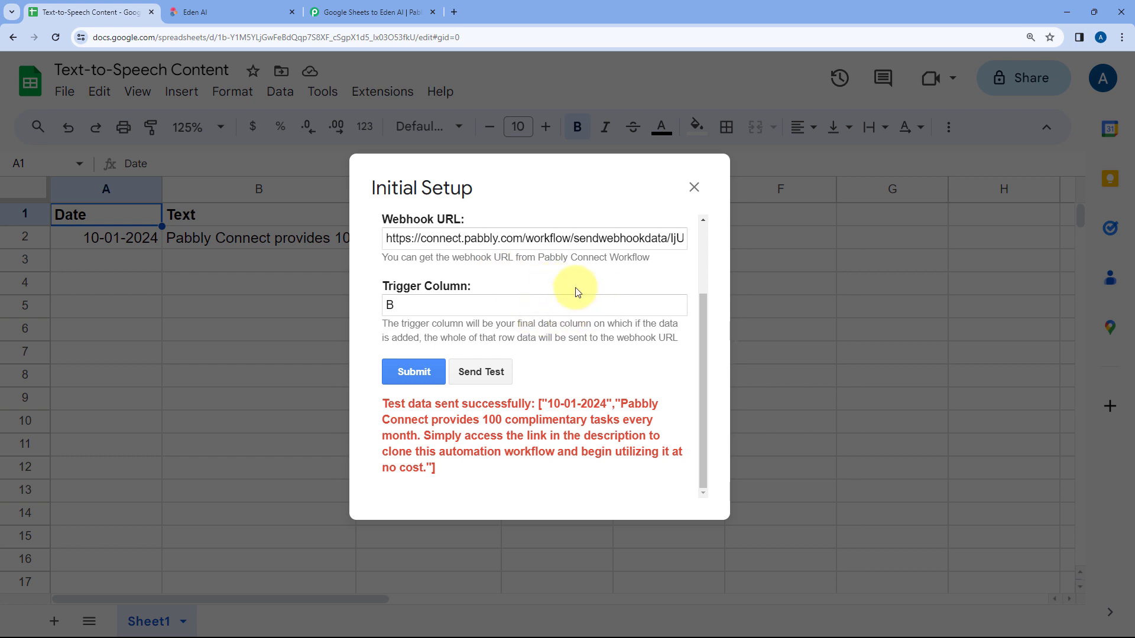
pyautogui.click(420, 375)
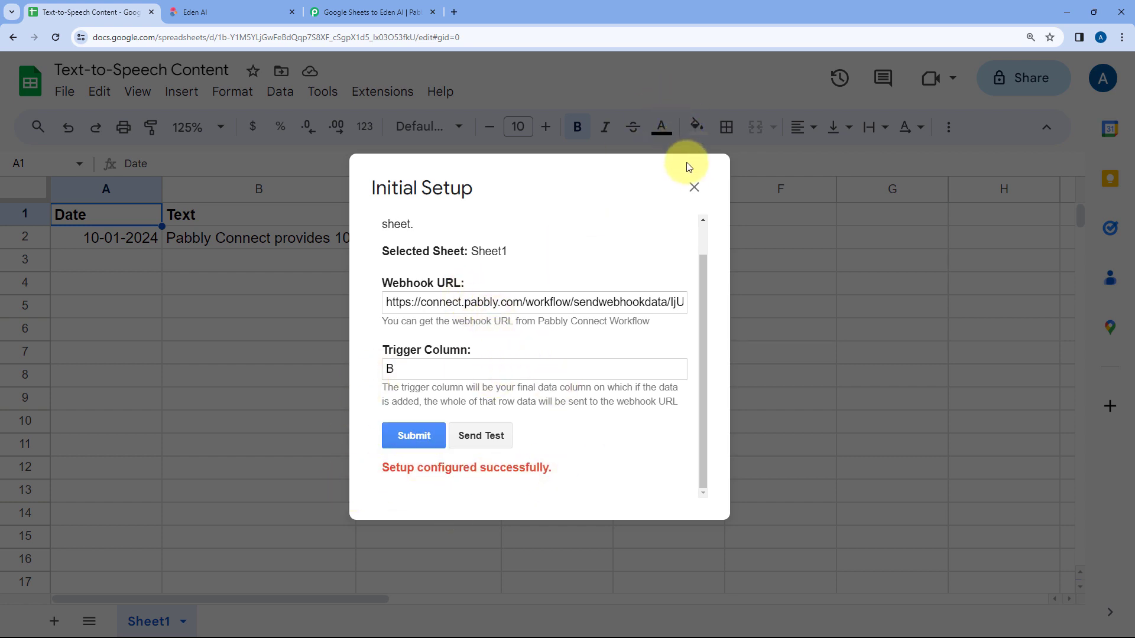
pyautogui.click(693, 187)
# Step: Enable Send On Event in the Pabbly Connect Webhooks add-on for the spreadsheet
pyautogui.click(371, 95)
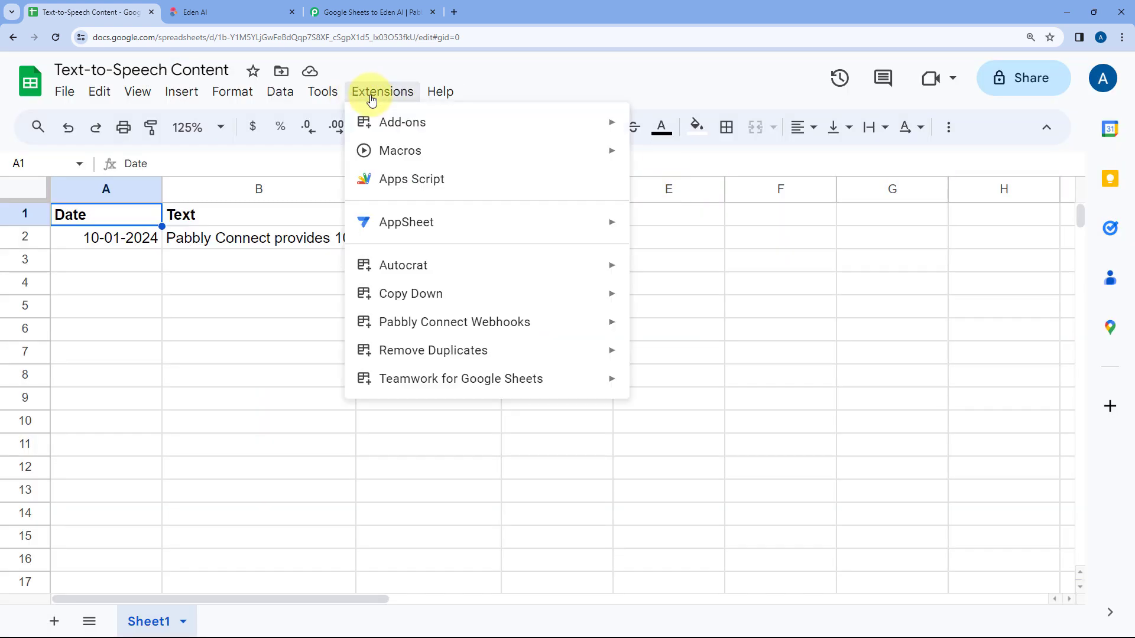
pyautogui.moveTo(483, 325)
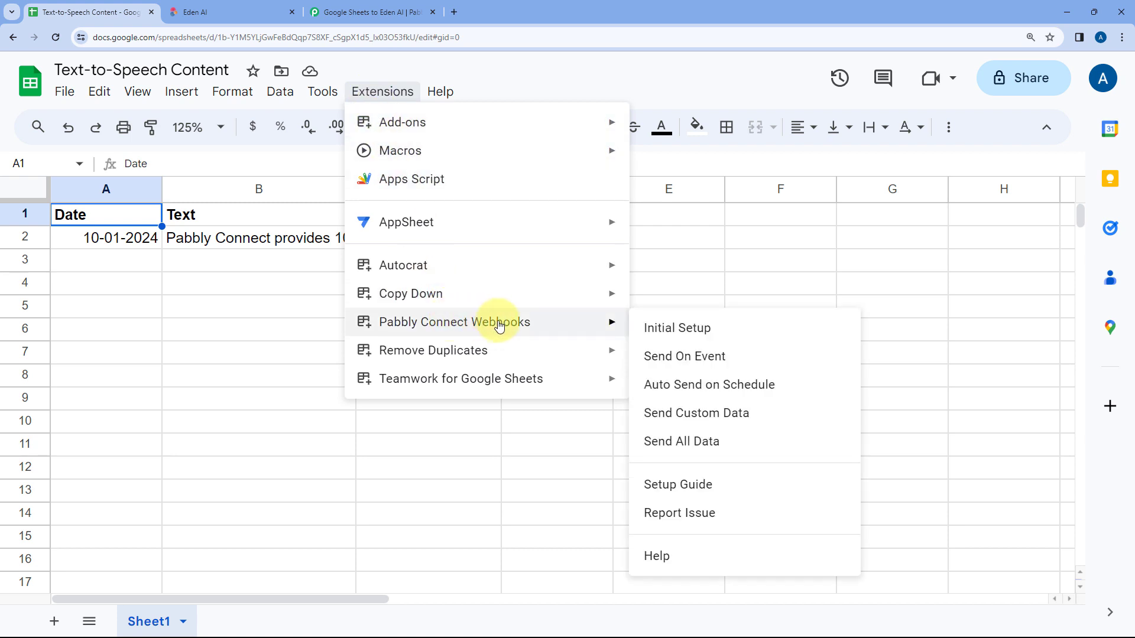
pyautogui.click(649, 362)
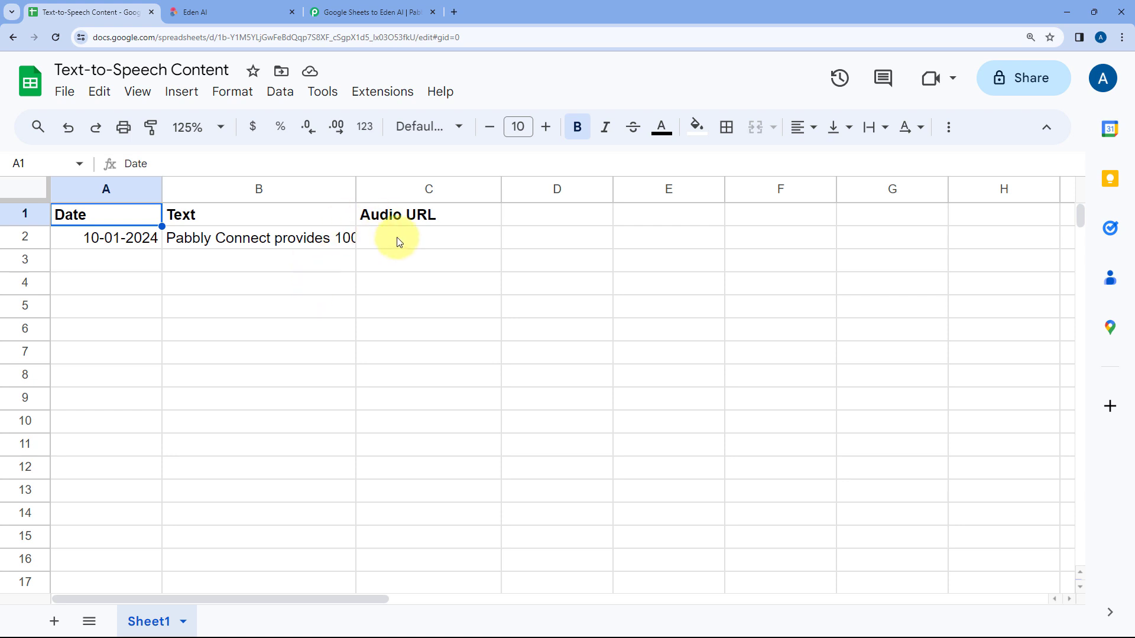
# Step: Return to the Pabbly Connect workflow and review the Text value captured in the trigger response
pyautogui.click(365, 6)
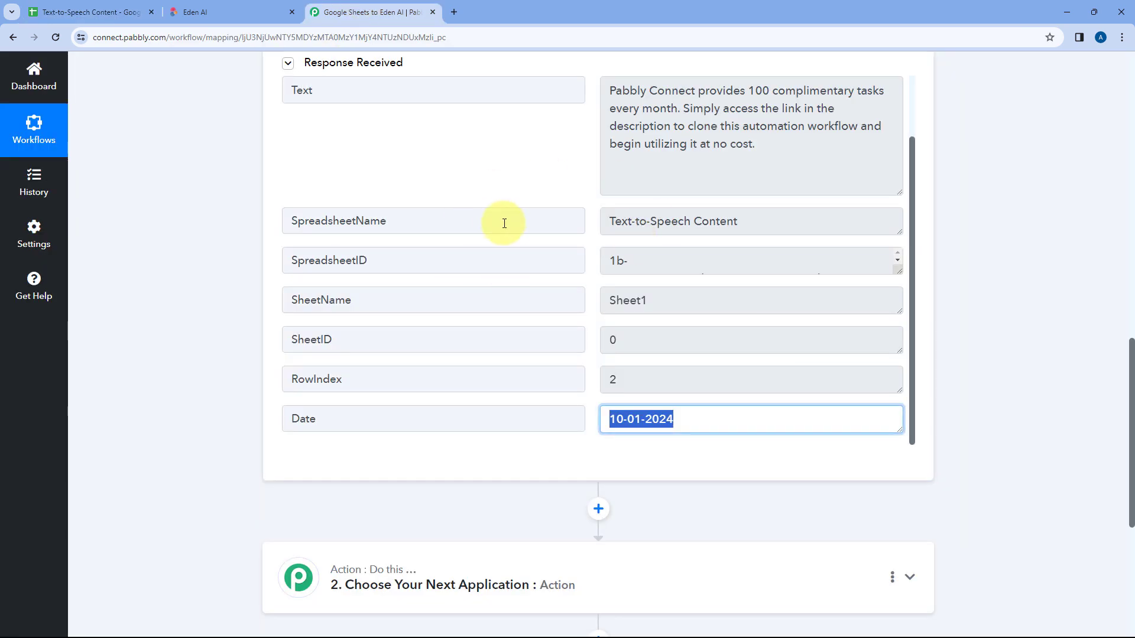
pyautogui.click(532, 196)
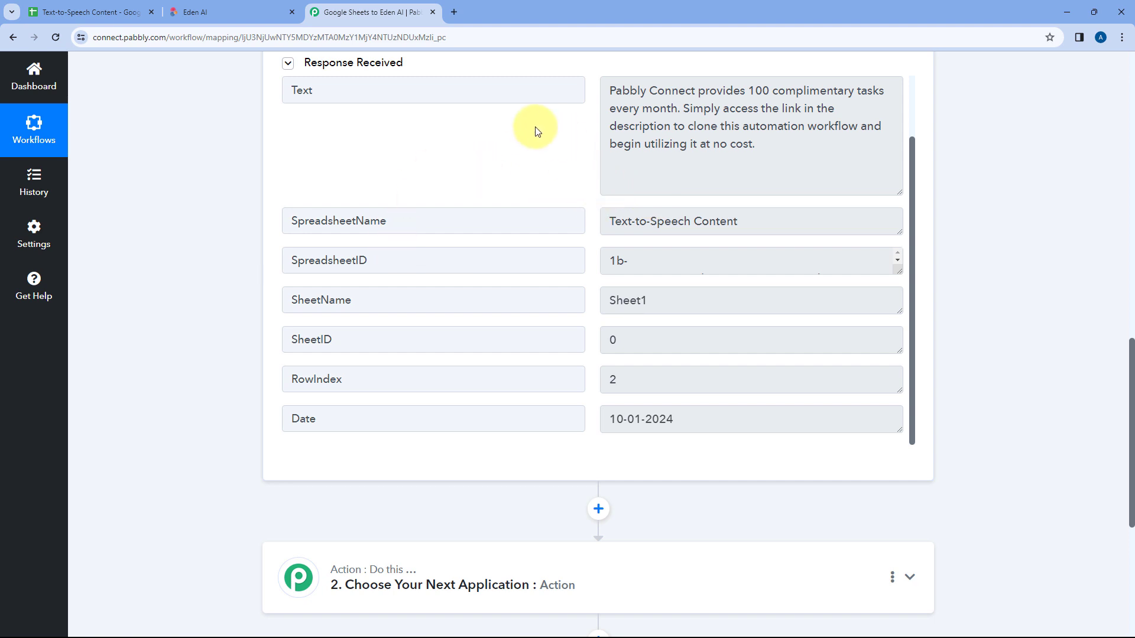
pyautogui.click(638, 92)
pyautogui.hotkey('ctrl', 'a')
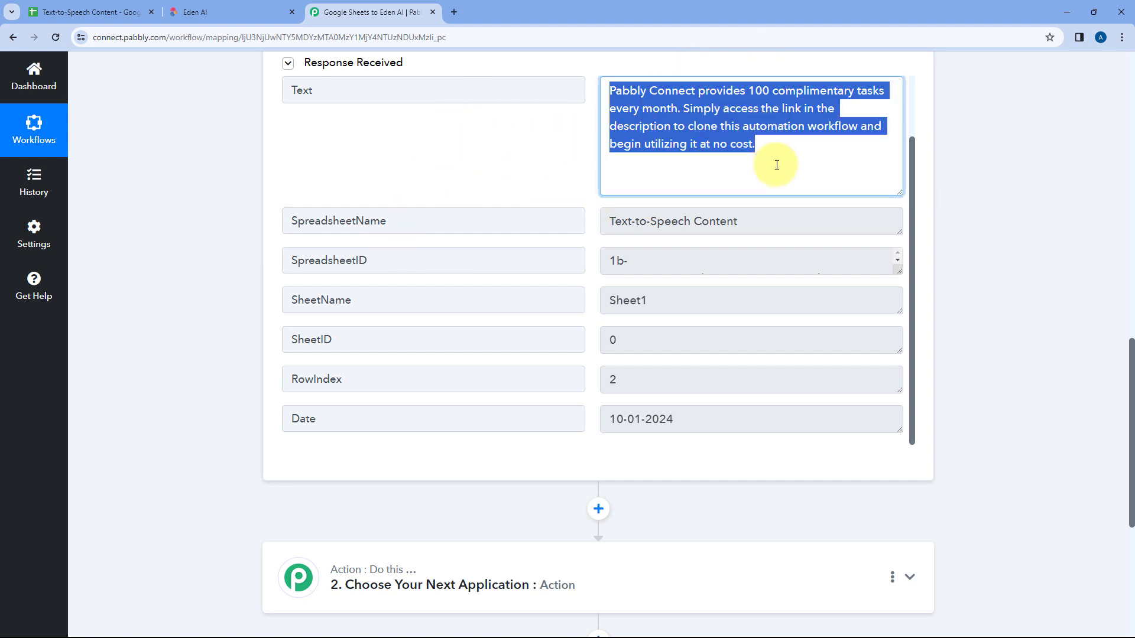
pyautogui.scroll(1, 768, 177)
pyautogui.click(768, 217)
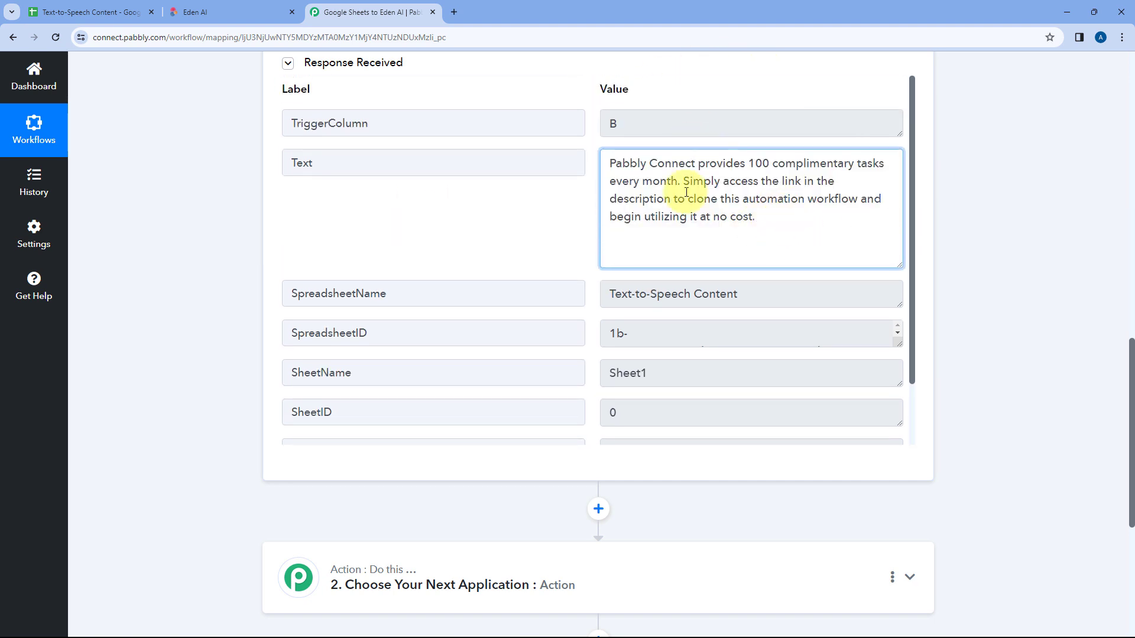
# Step: Open the workflow's second step and choose Eden AI as its action application
pyautogui.scroll(-5, 213, 246)
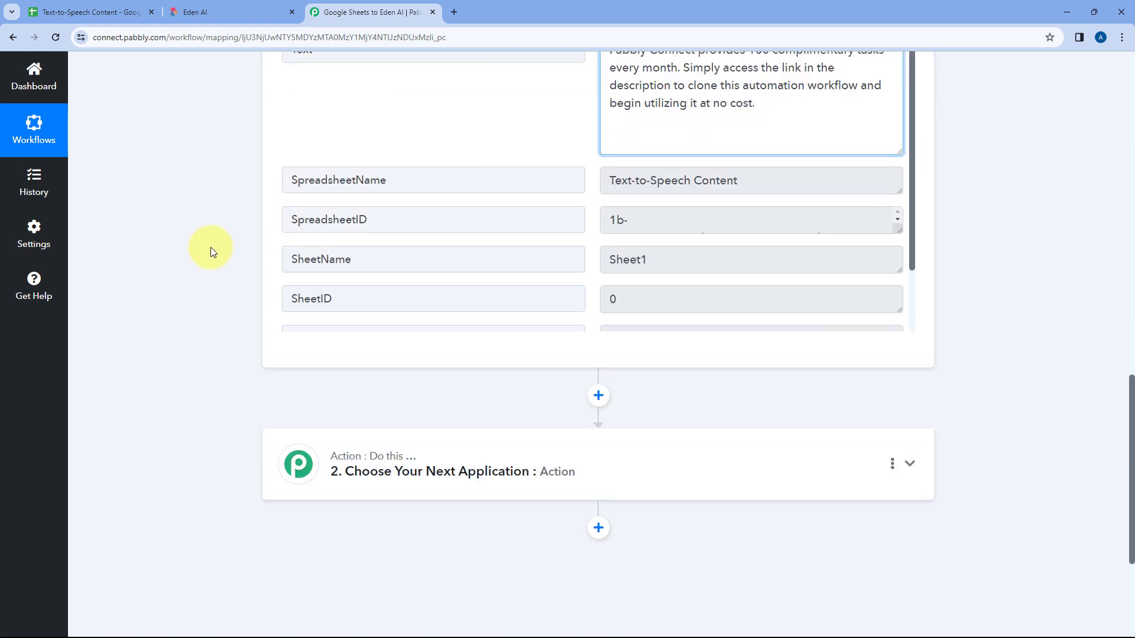
pyautogui.click(541, 287)
pyautogui.scroll(4, 235, 252)
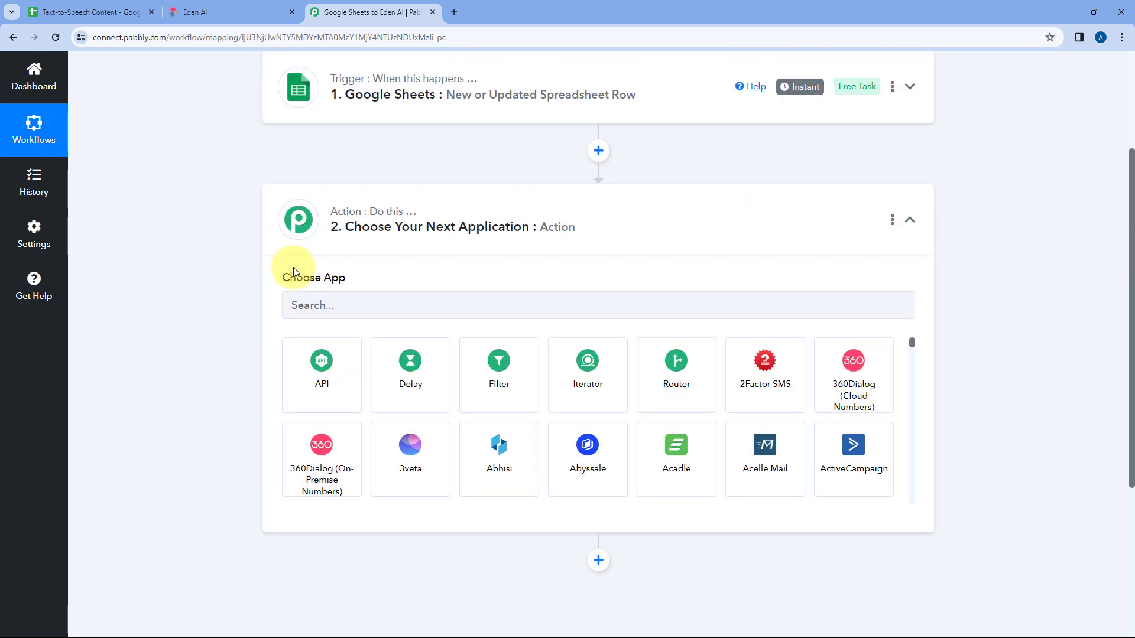
pyautogui.click(319, 306)
pyautogui.write('Eden')
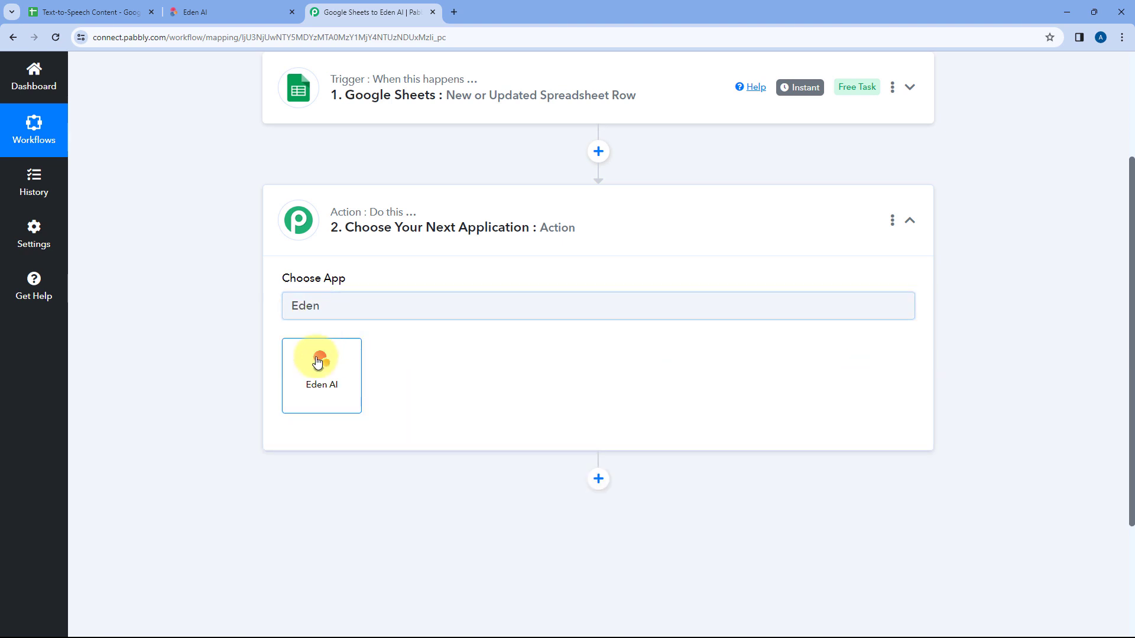
pyautogui.click(317, 362)
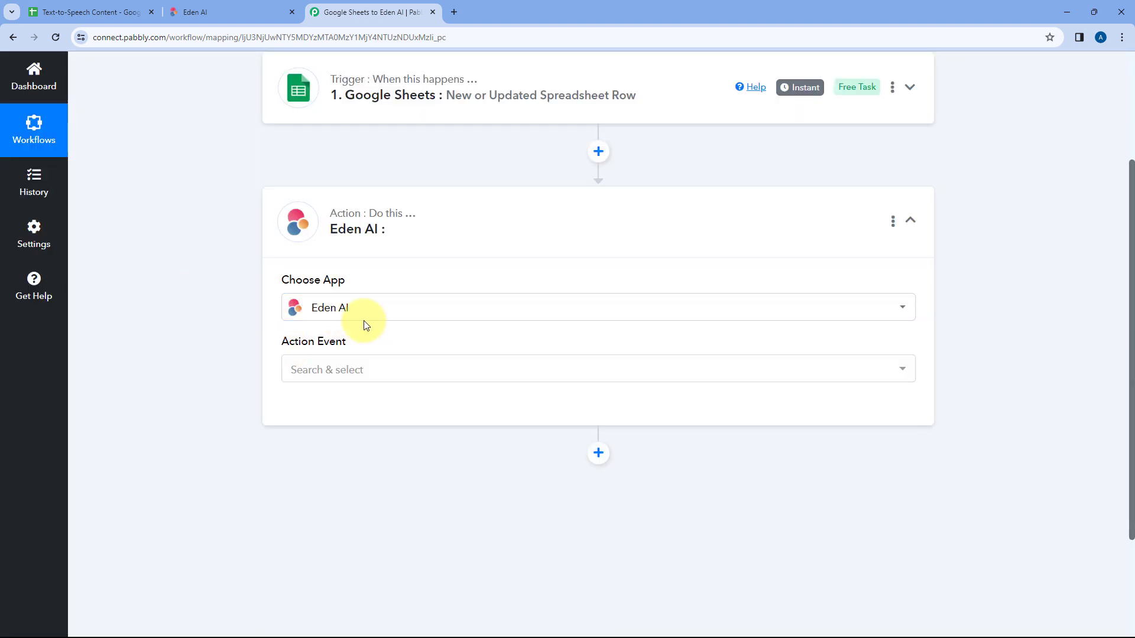
# Step: Set the Eden AI step's action event to Convert Text to Speech
pyautogui.scroll(-1, 287, 300)
pyautogui.click(395, 311)
pyautogui.scroll(-2, 261, 287)
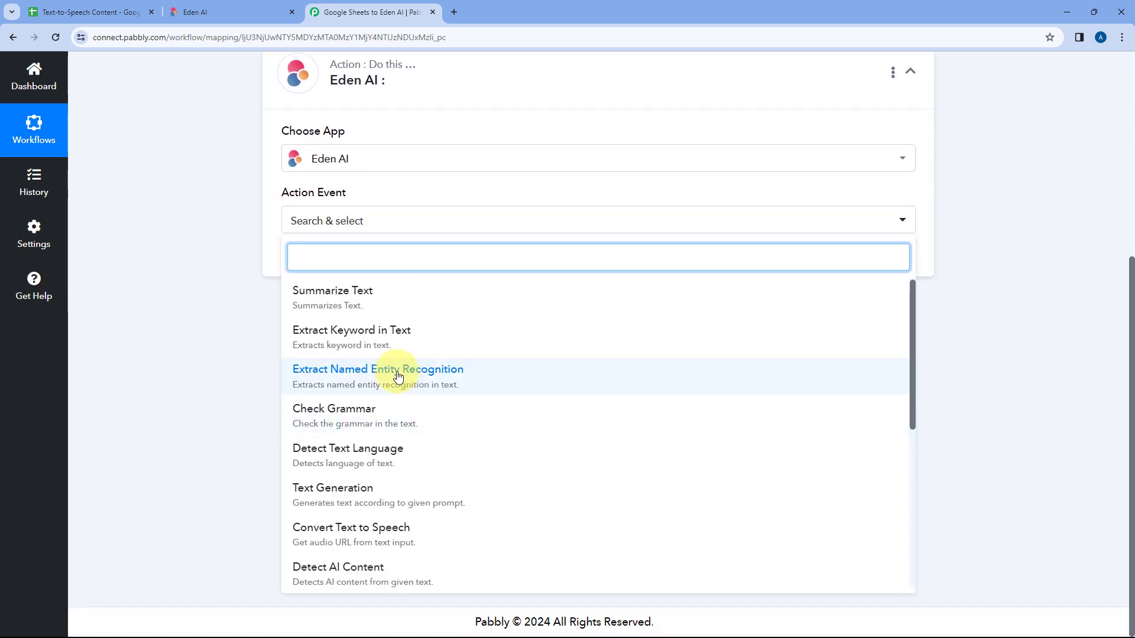
pyautogui.scroll(-2, 438, 376)
pyautogui.click(363, 419)
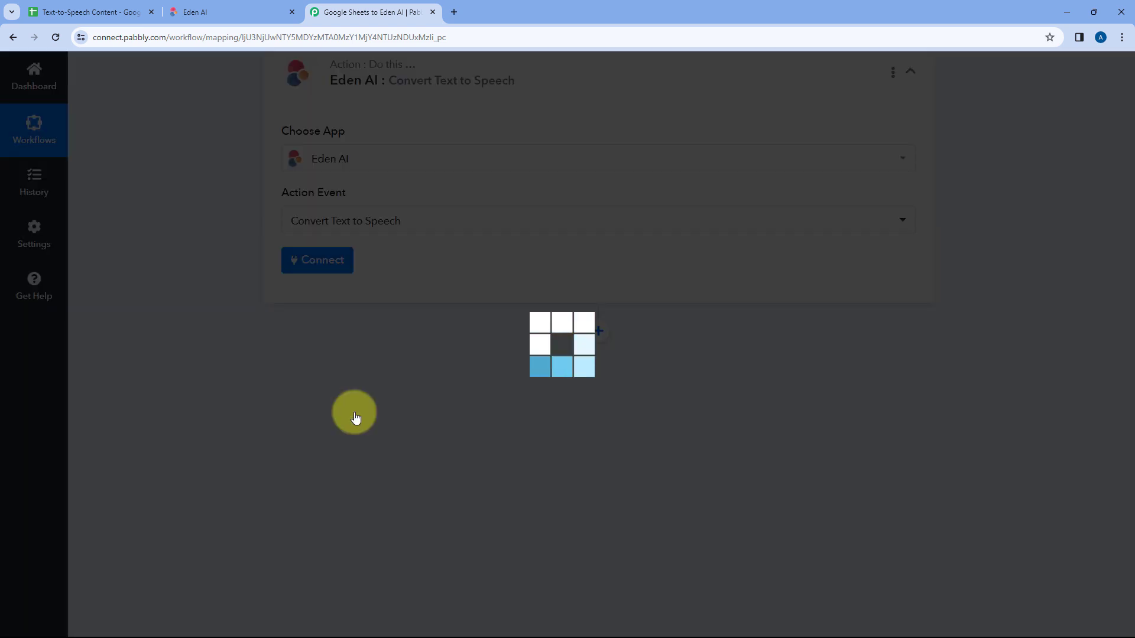
pyautogui.scroll(1, 334, 338)
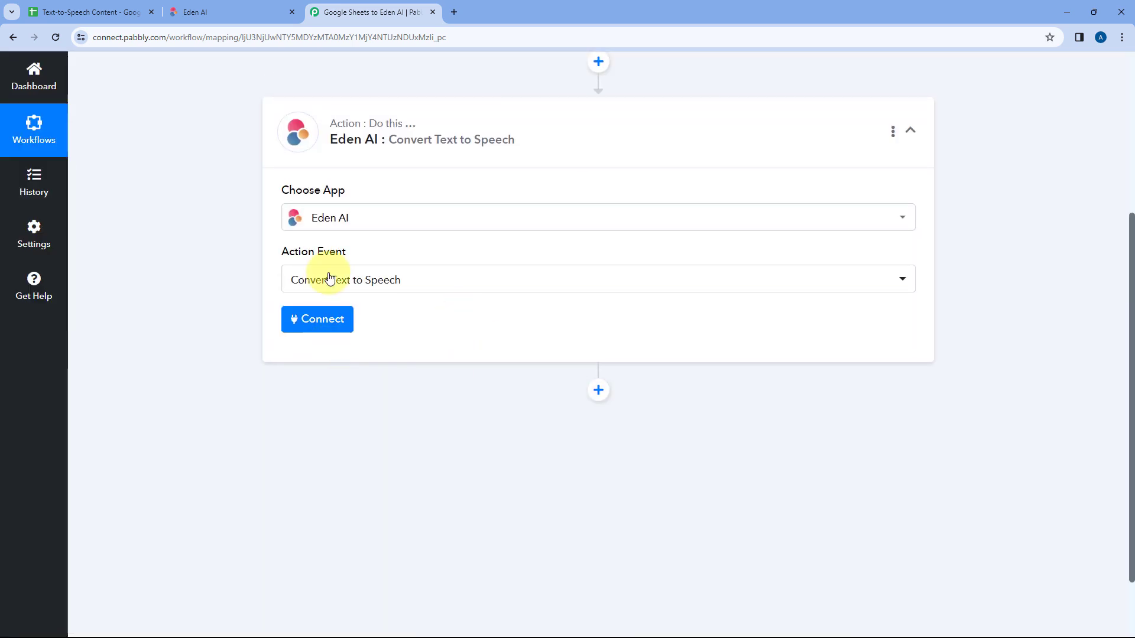
# Step: Start adding a new Eden AI connection and copy the production API key from the Eden AI homepage
pyautogui.click(301, 318)
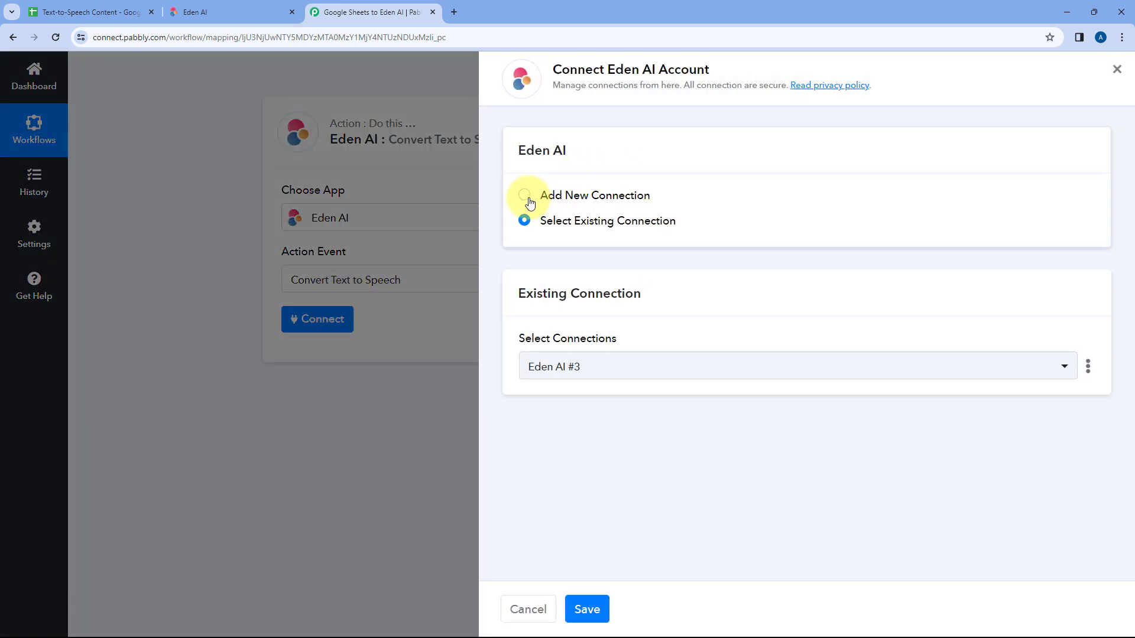
pyautogui.click(526, 196)
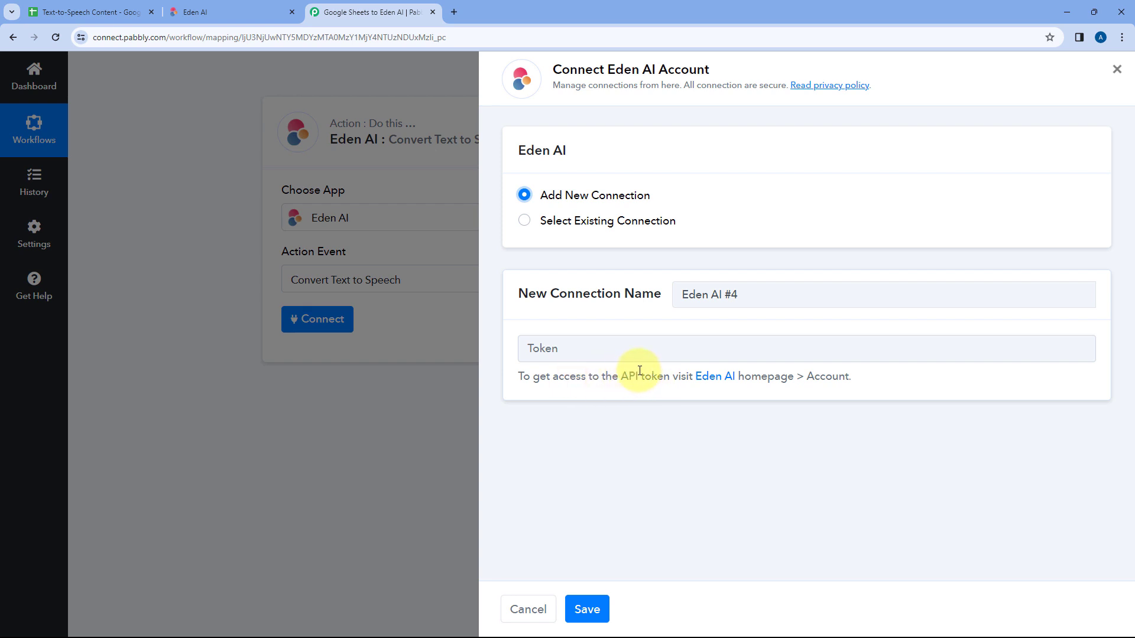
pyautogui.click(247, 7)
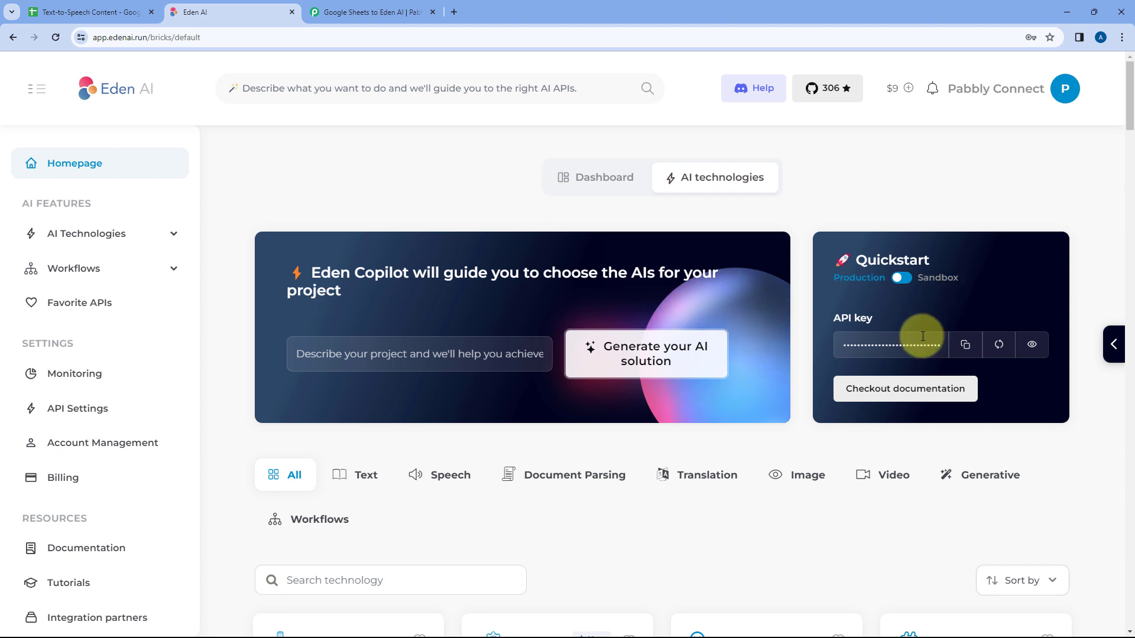
pyautogui.click(964, 345)
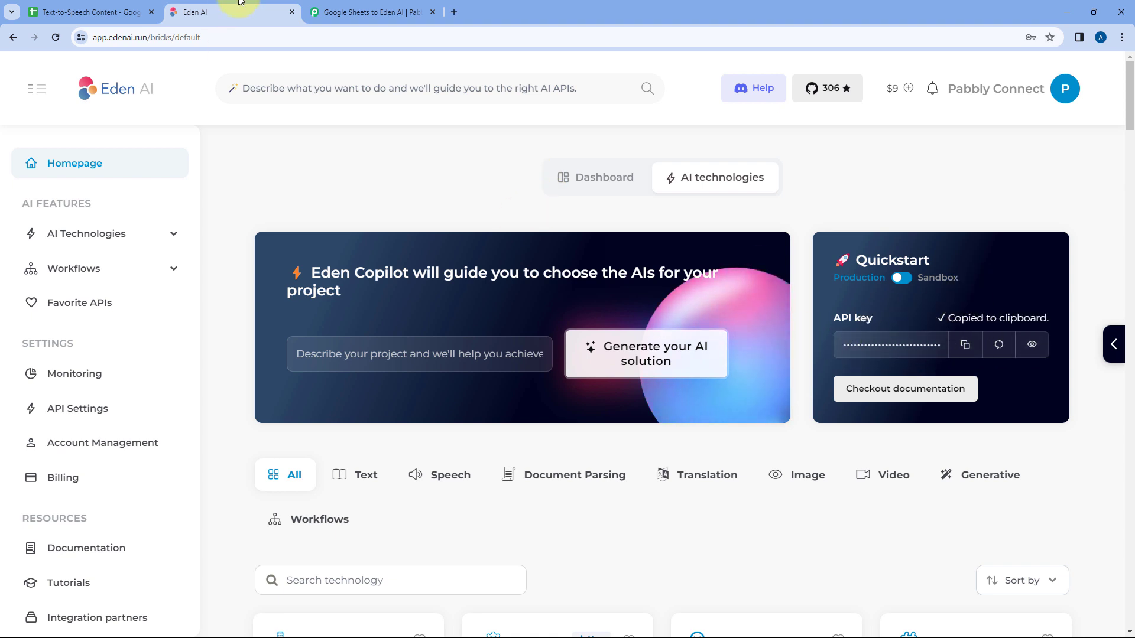
# Step: Back in Pabbly Connect, paste the API key into the new connection's Token field and save the connection
pyautogui.click(349, 12)
pyautogui.click(560, 352)
pyautogui.rightClick(559, 352)
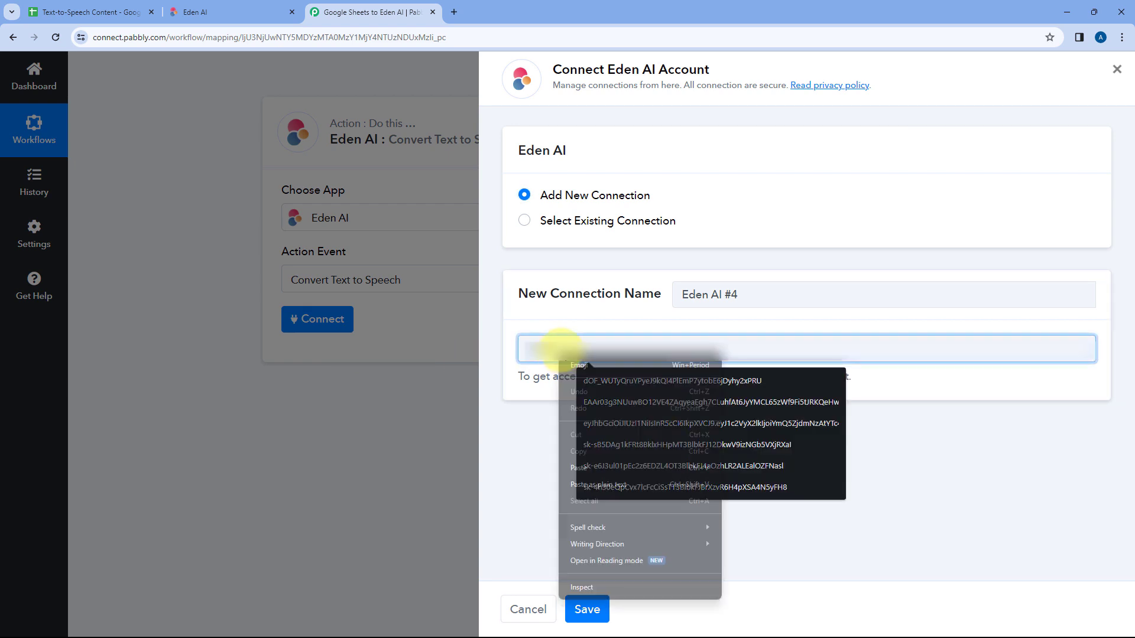
pyautogui.click(625, 467)
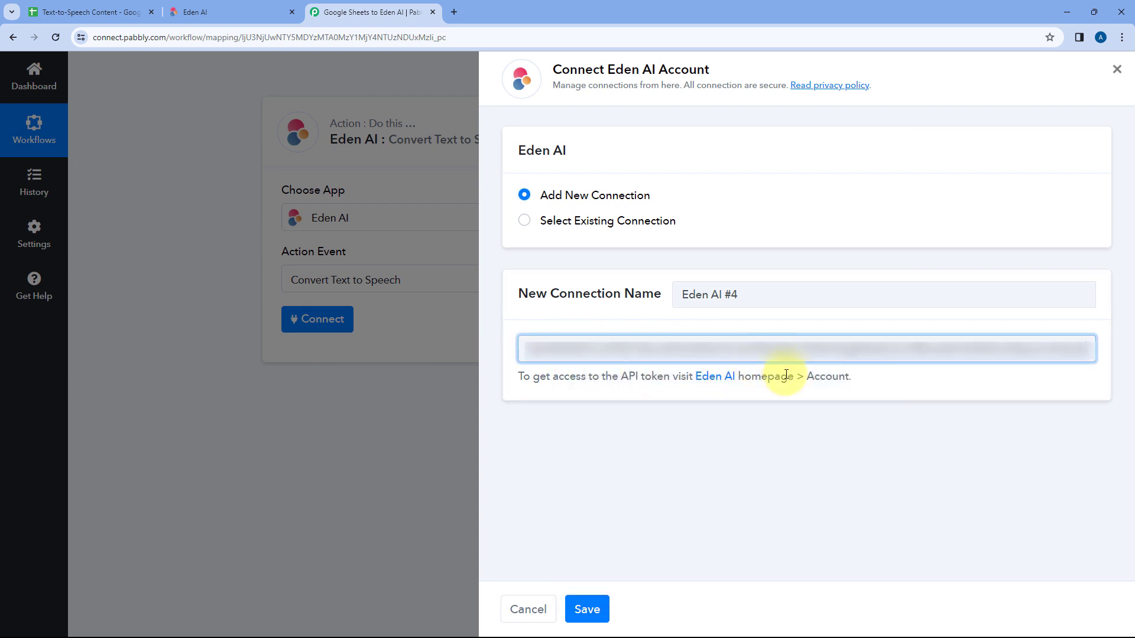
pyautogui.click(585, 609)
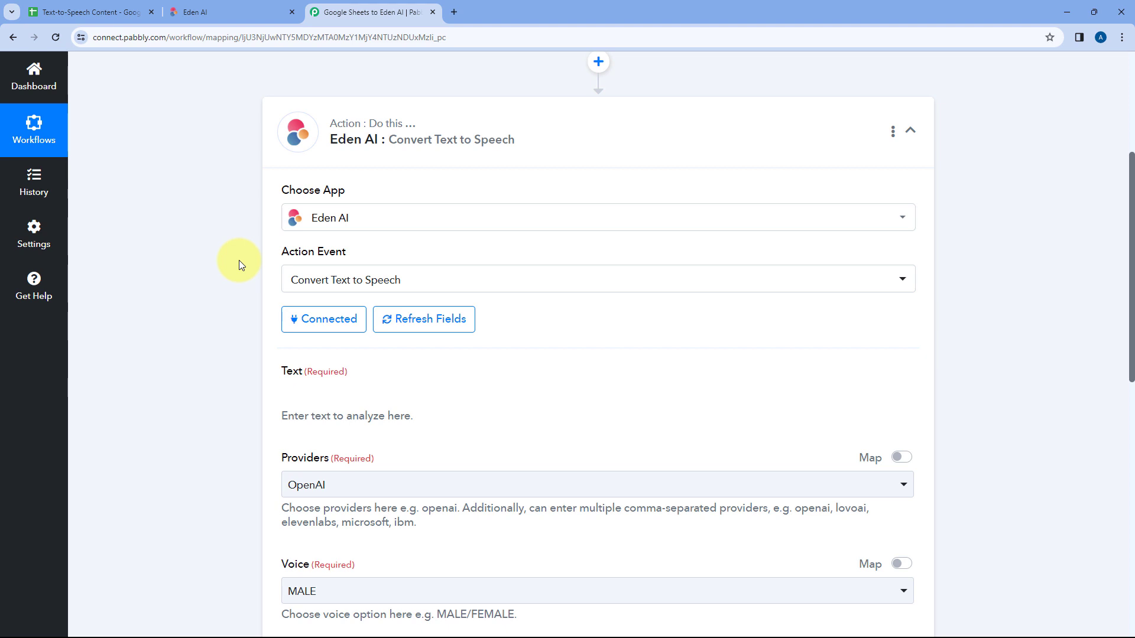
# Step: Look over the Eden AI step's fields and check the source text in cell B2 of the Text-to-Speech Content spreadsheet
pyautogui.scroll(-1, 239, 261)
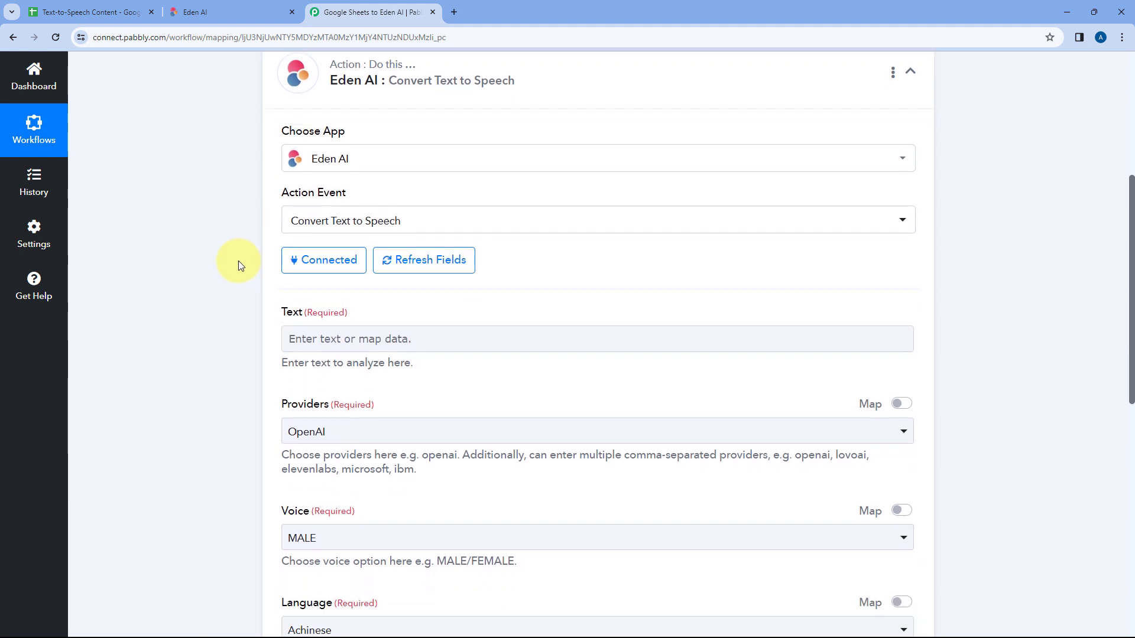
pyautogui.scroll(-2, 239, 261)
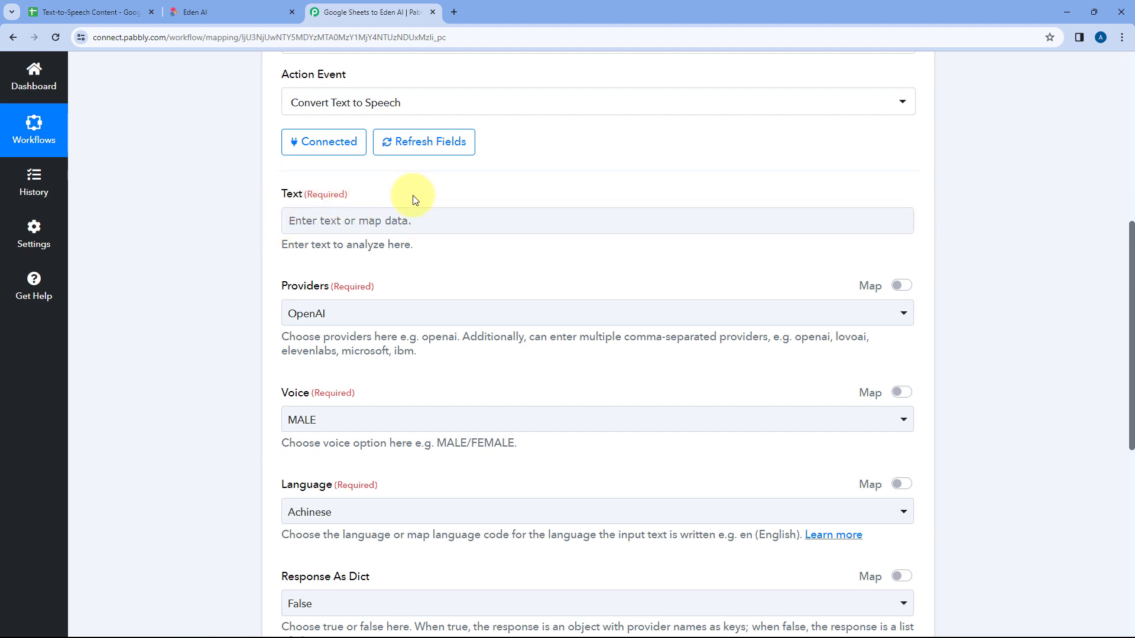
pyautogui.click(89, 12)
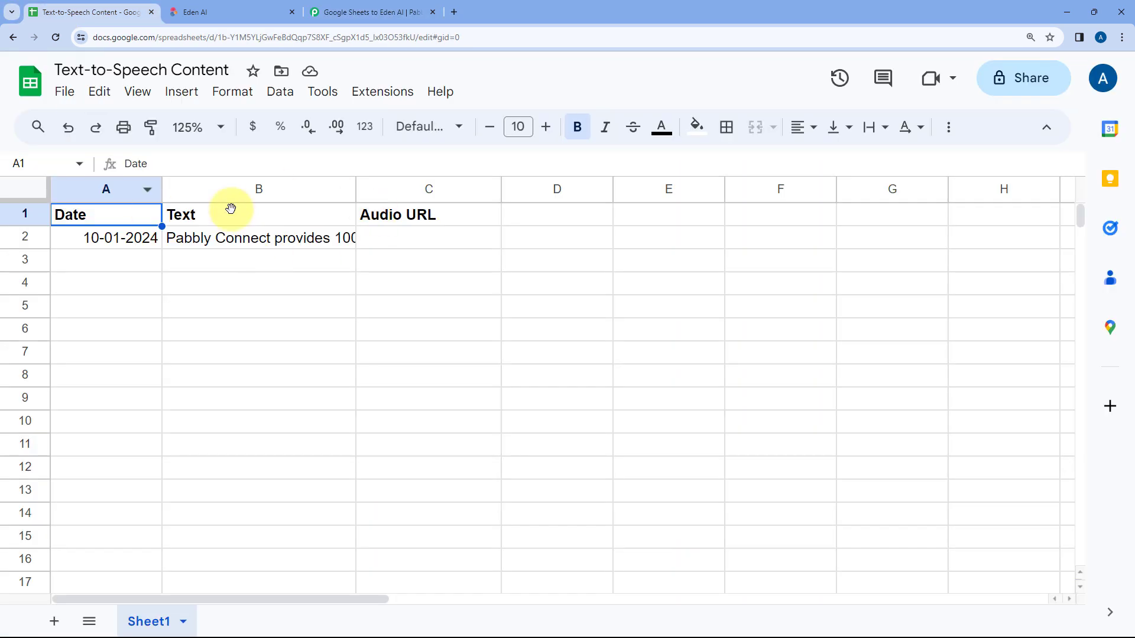
pyautogui.doubleClick(259, 239)
pyautogui.click(291, 272)
pyautogui.click(252, 242)
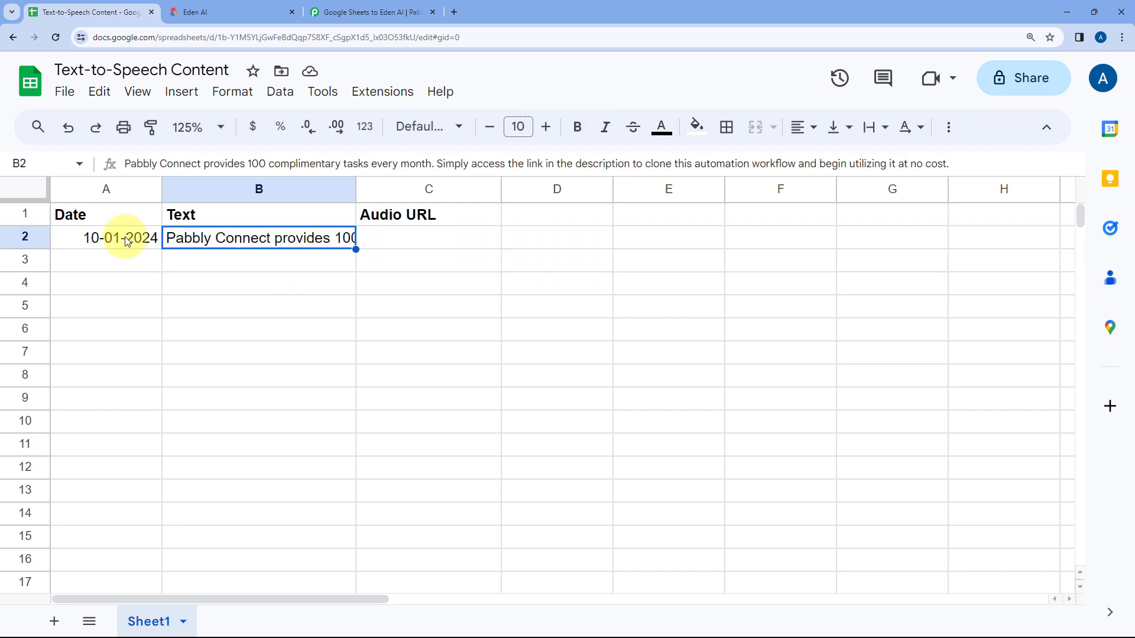
# Step: Return to the Pabbly Connect workflow and examine the Text value in the Google Sheets trigger's received response
pyautogui.click(398, 9)
pyautogui.scroll(7, 244, 310)
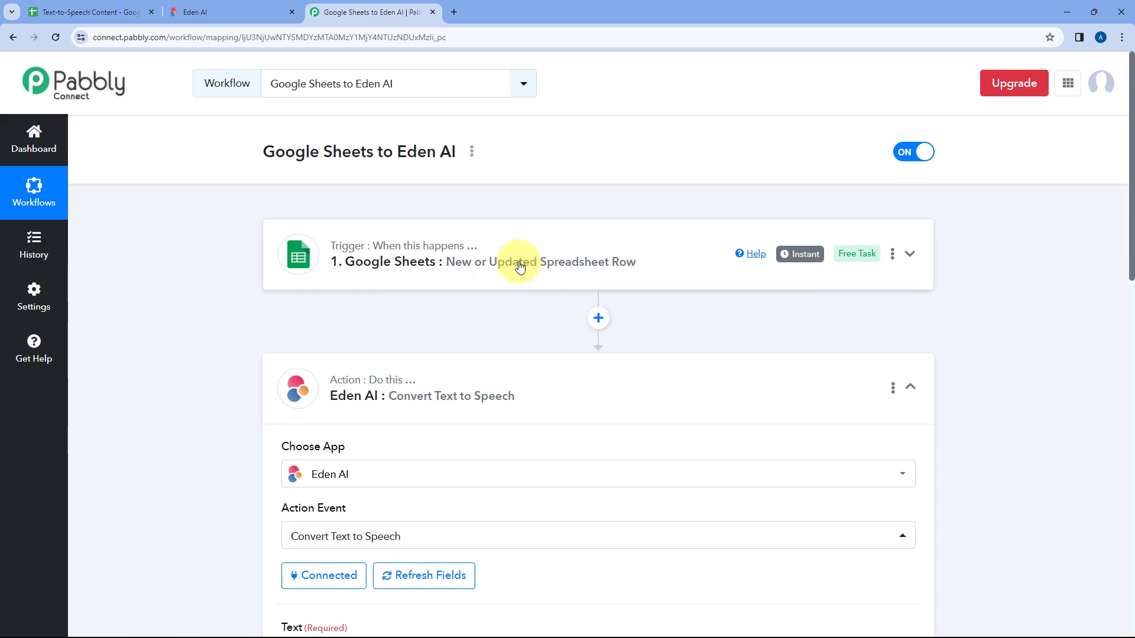
pyautogui.click(520, 267)
pyautogui.scroll(-10, 257, 285)
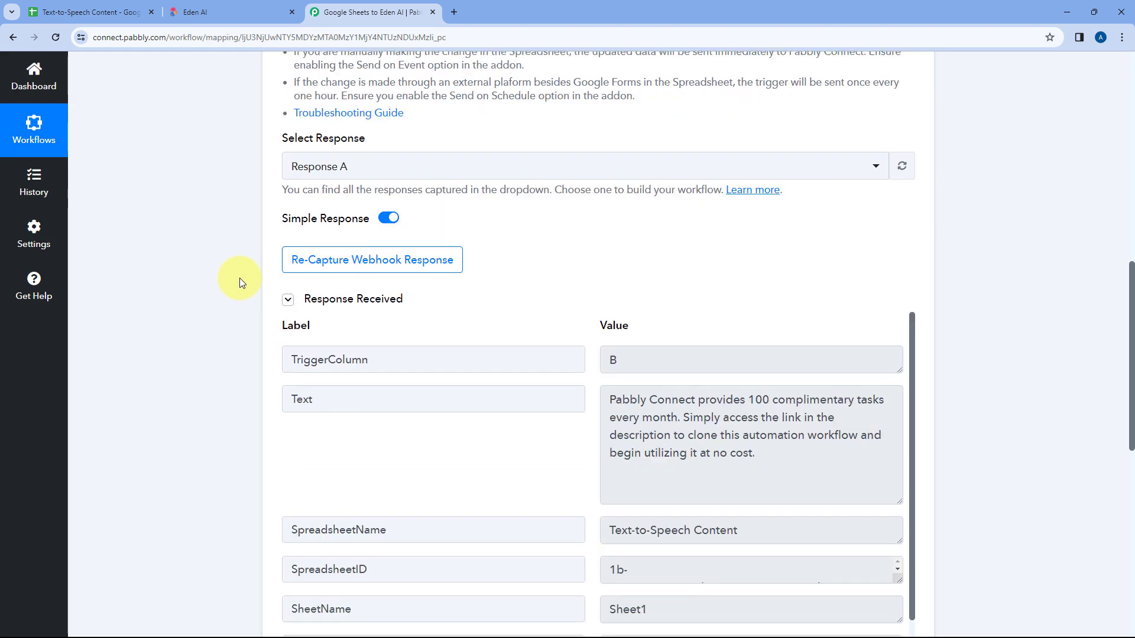
pyautogui.scroll(-2, 545, 291)
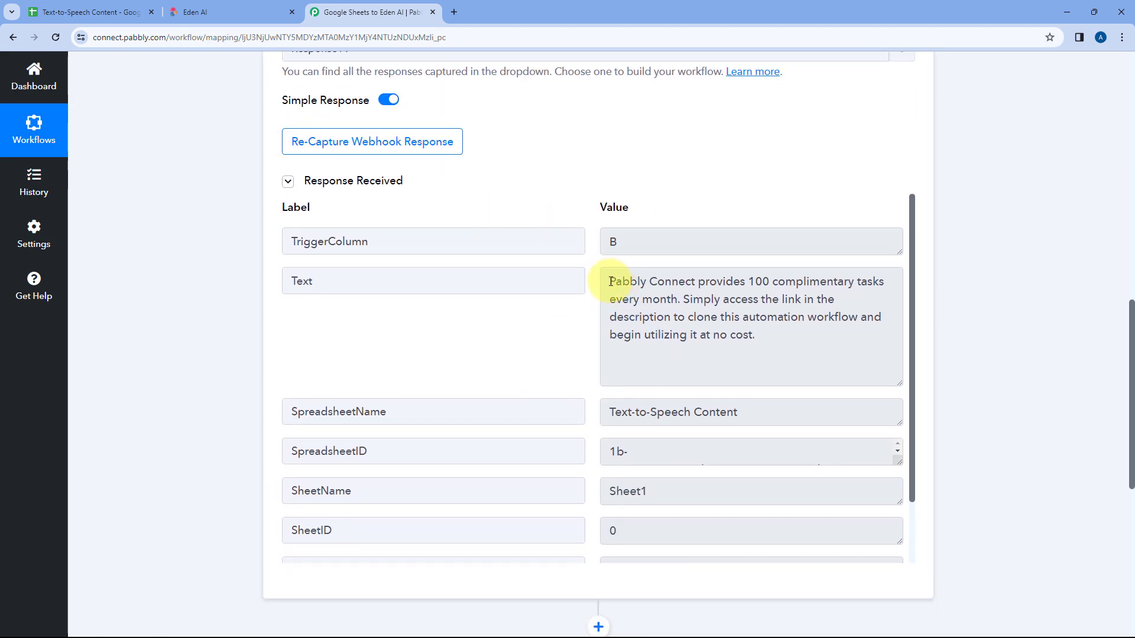
pyautogui.moveTo(610, 281); pyautogui.dragTo(763, 340)
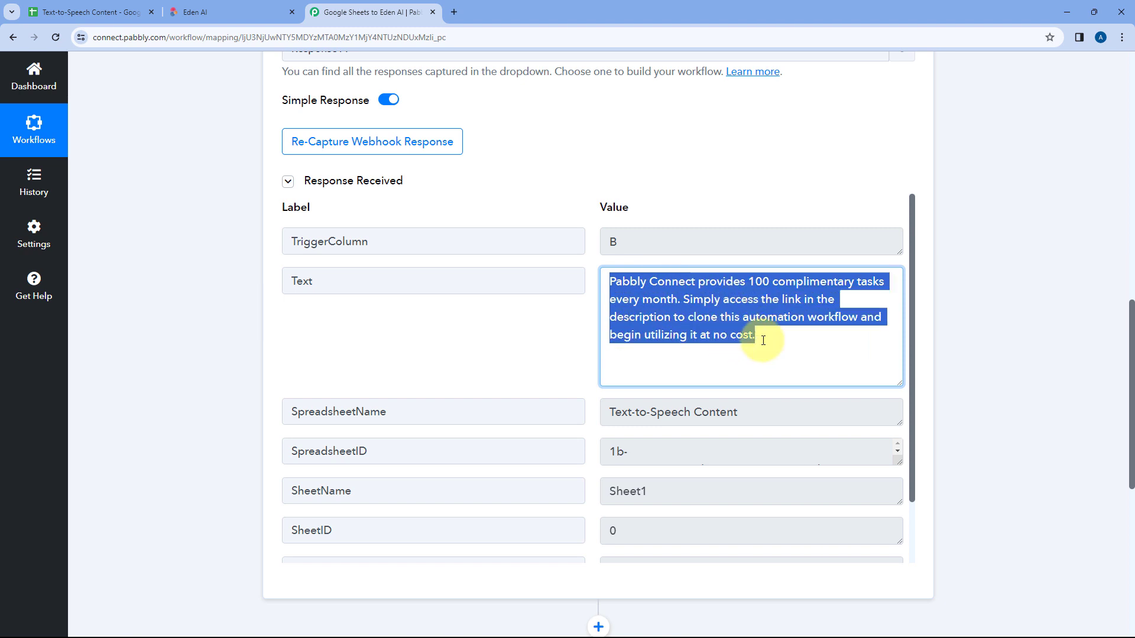
pyautogui.click(763, 340)
pyautogui.click(200, 337)
pyautogui.scroll(-7, 201, 342)
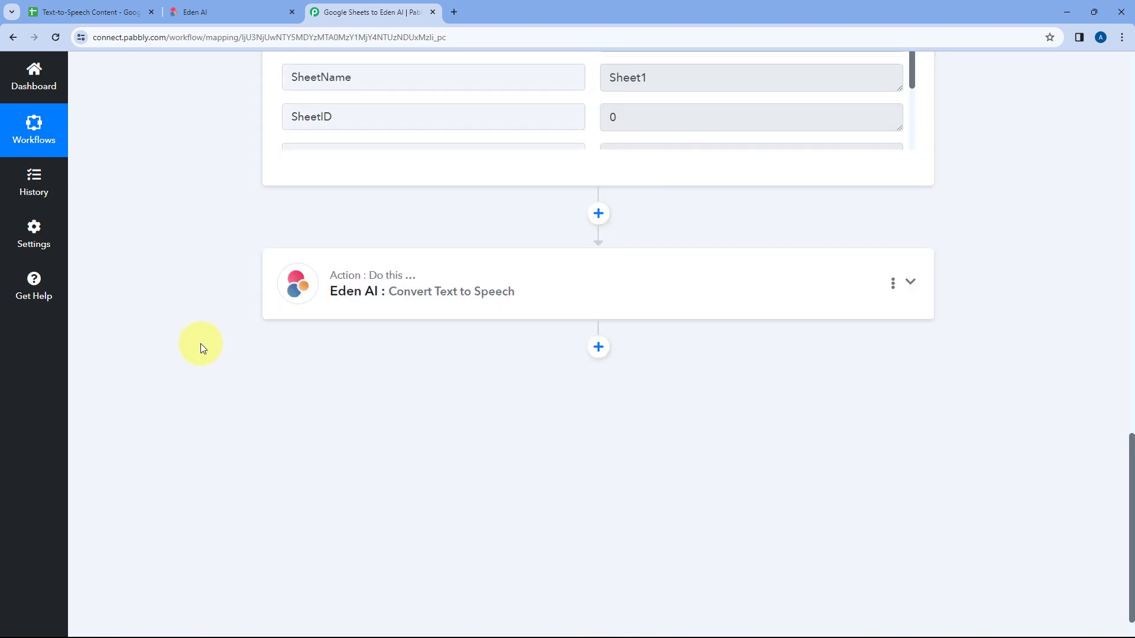
# Step: Map the Google Sheets trigger's Text value into the Eden AI step's Text field and check it against the spreadsheet
pyautogui.click(416, 294)
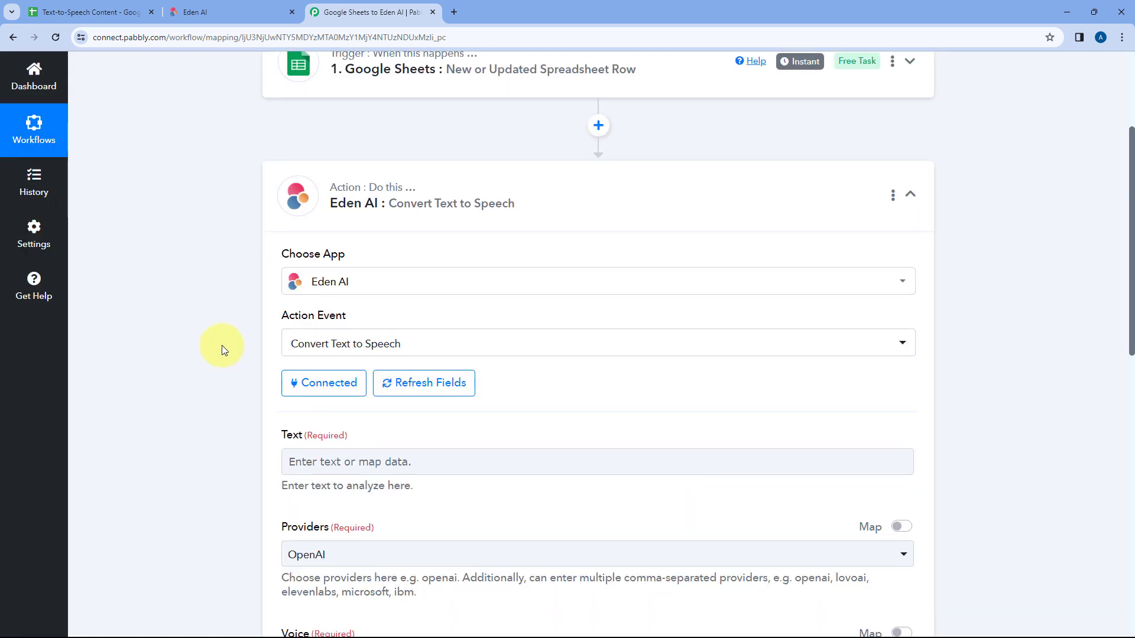
pyautogui.scroll(-5, 222, 345)
pyautogui.click(310, 195)
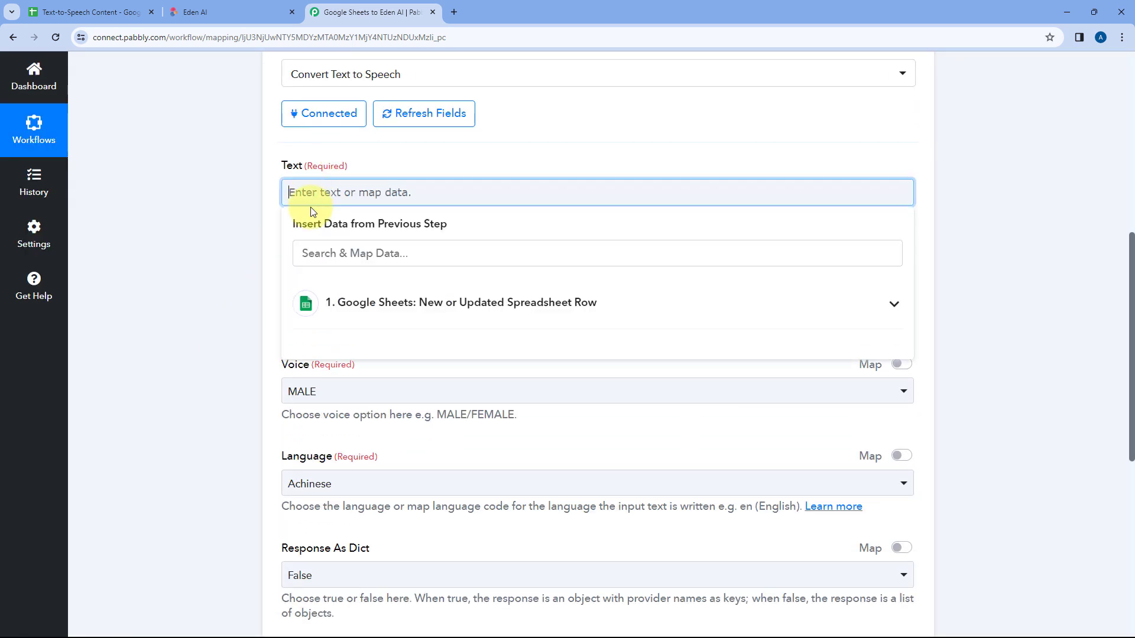
pyautogui.click(426, 309)
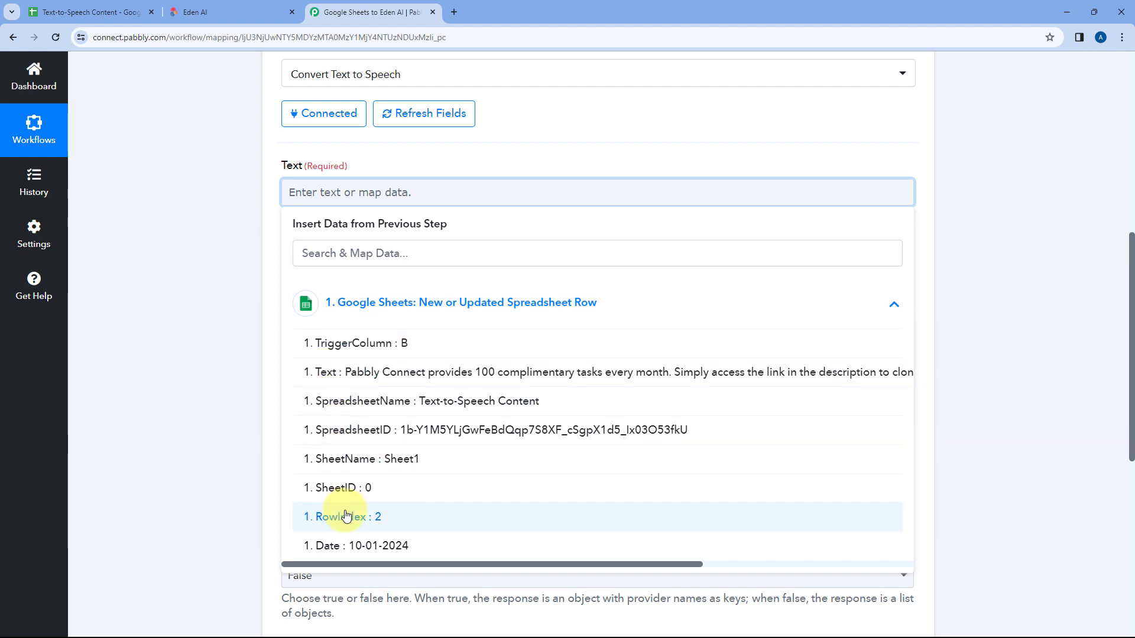
pyautogui.click(337, 372)
pyautogui.click(253, 232)
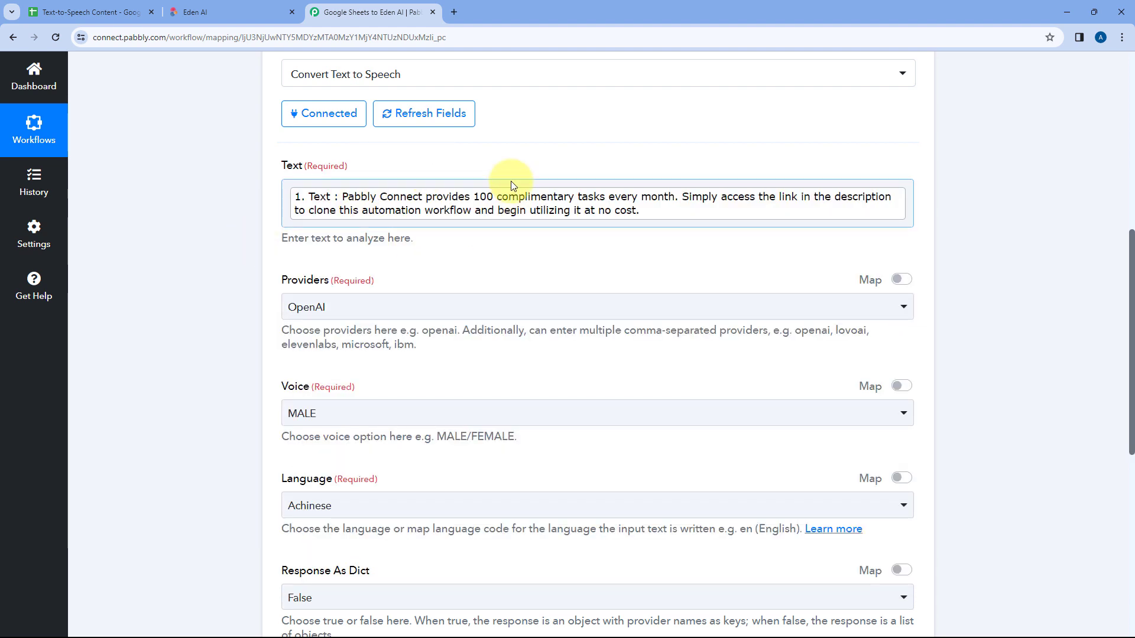
pyautogui.click(95, 12)
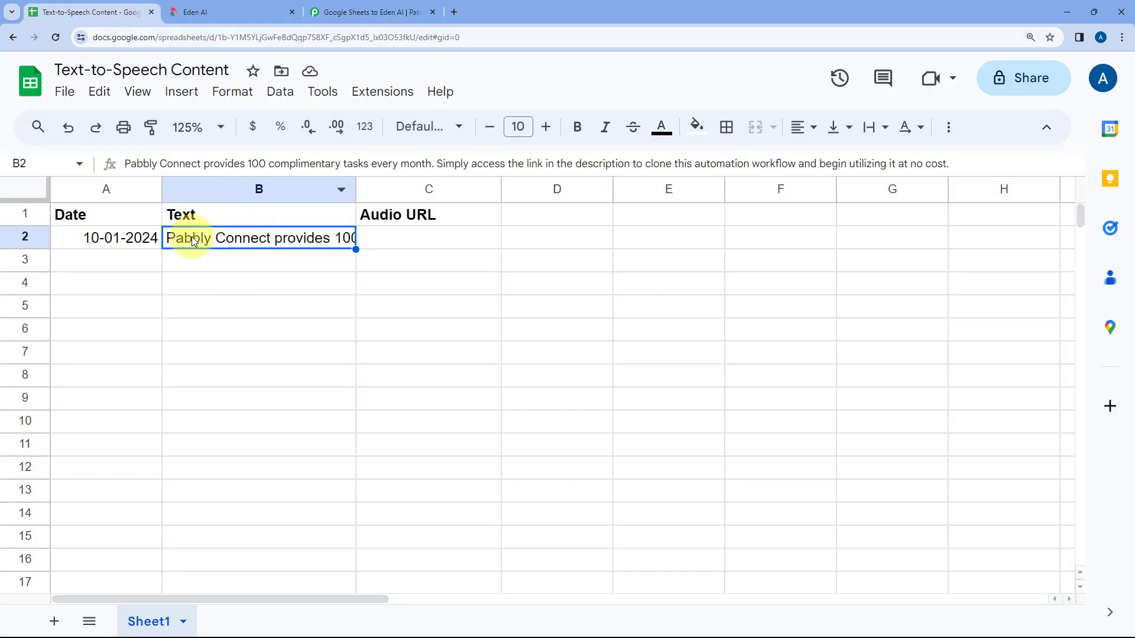
pyautogui.click(340, 4)
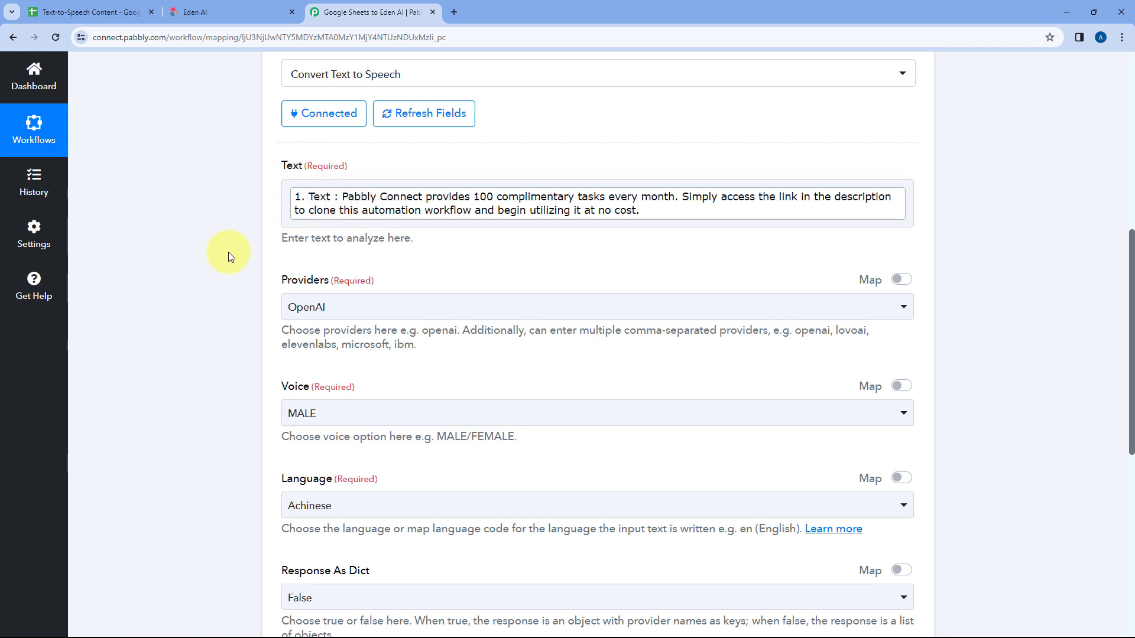
# Step: Choose OpenAI as the provider for the Eden AI text-to-speech step
pyautogui.scroll(2, 540, 170)
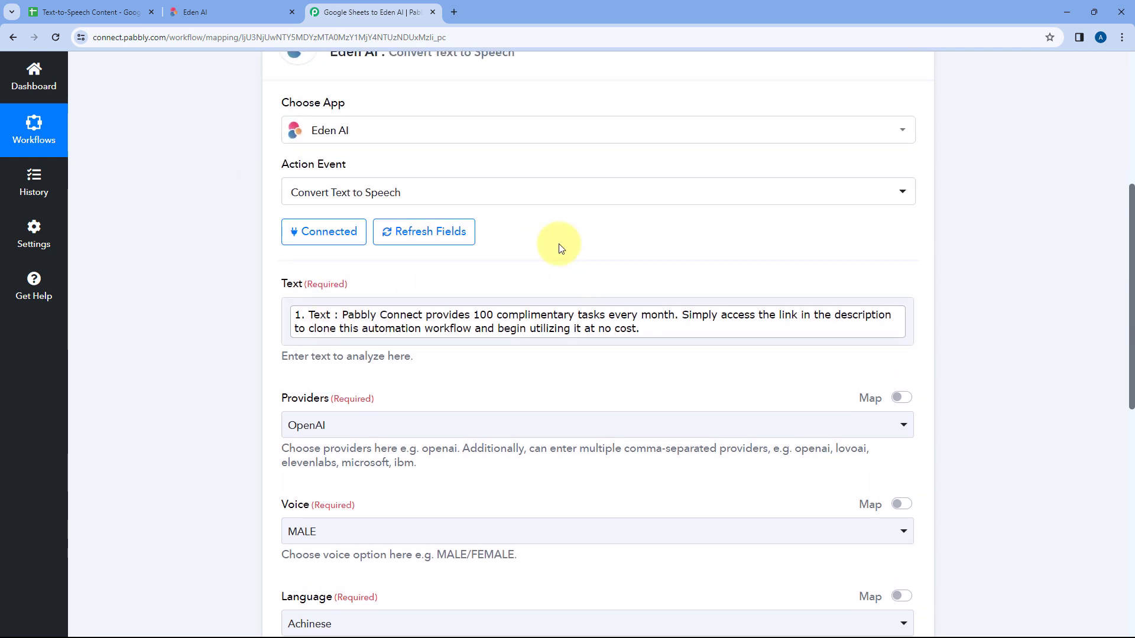
pyautogui.scroll(-2, 526, 246)
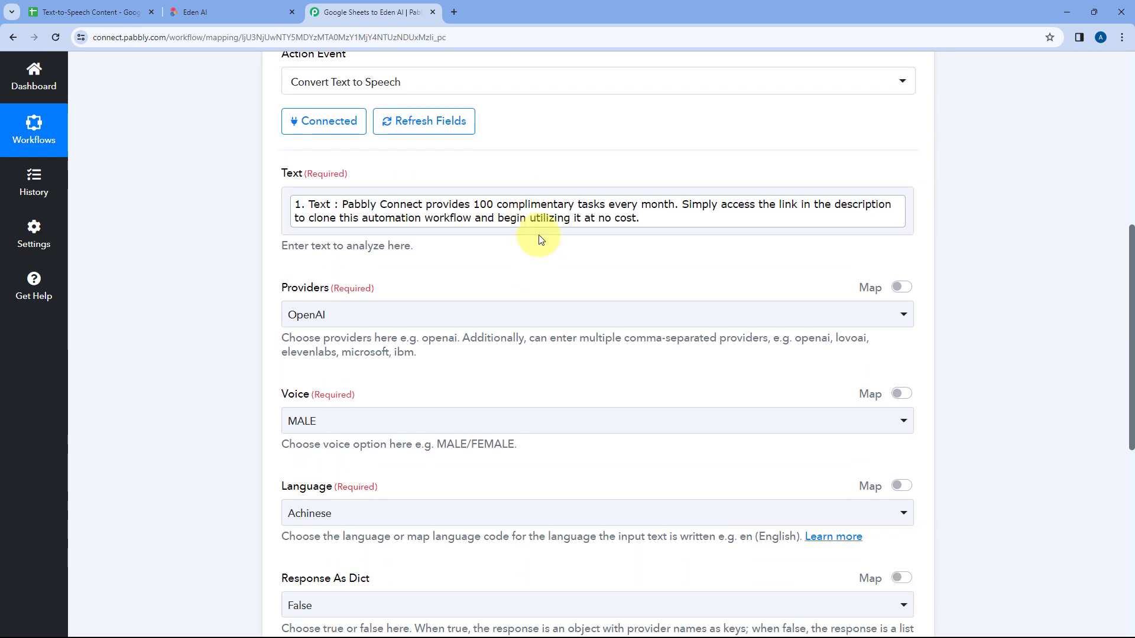
pyautogui.scroll(-1, 434, 179)
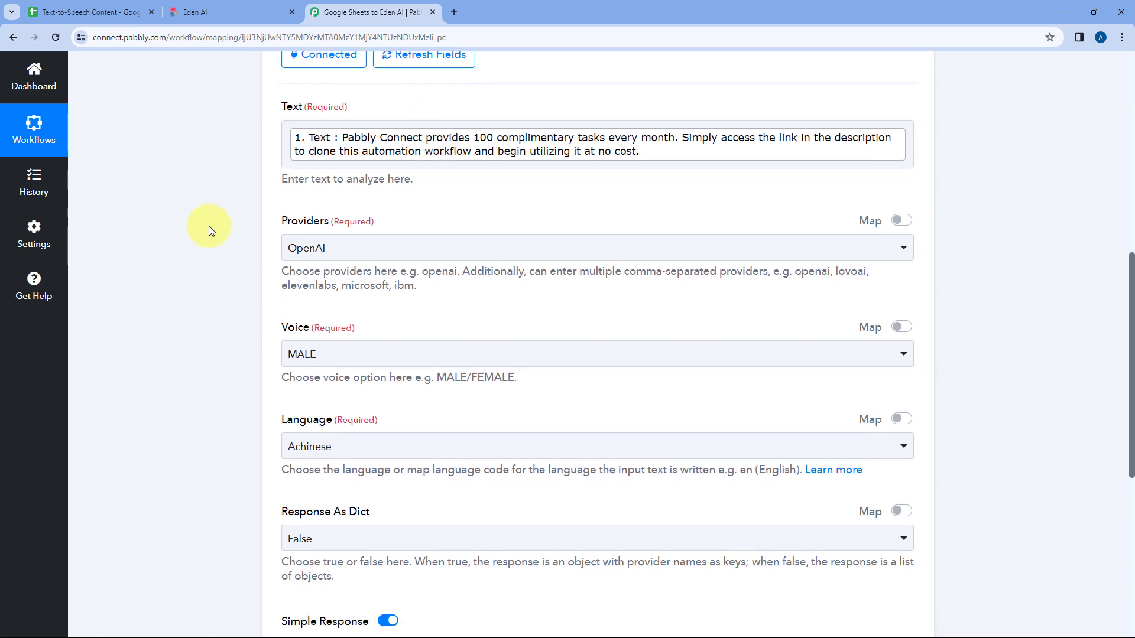
pyautogui.click(393, 248)
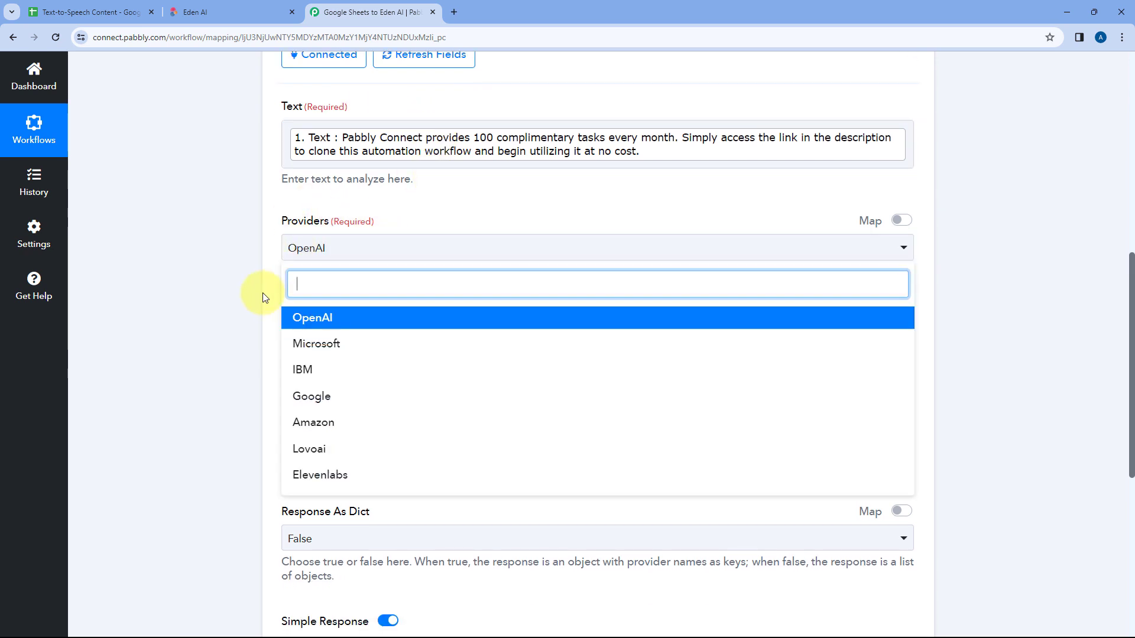
pyautogui.scroll(-1, 262, 291)
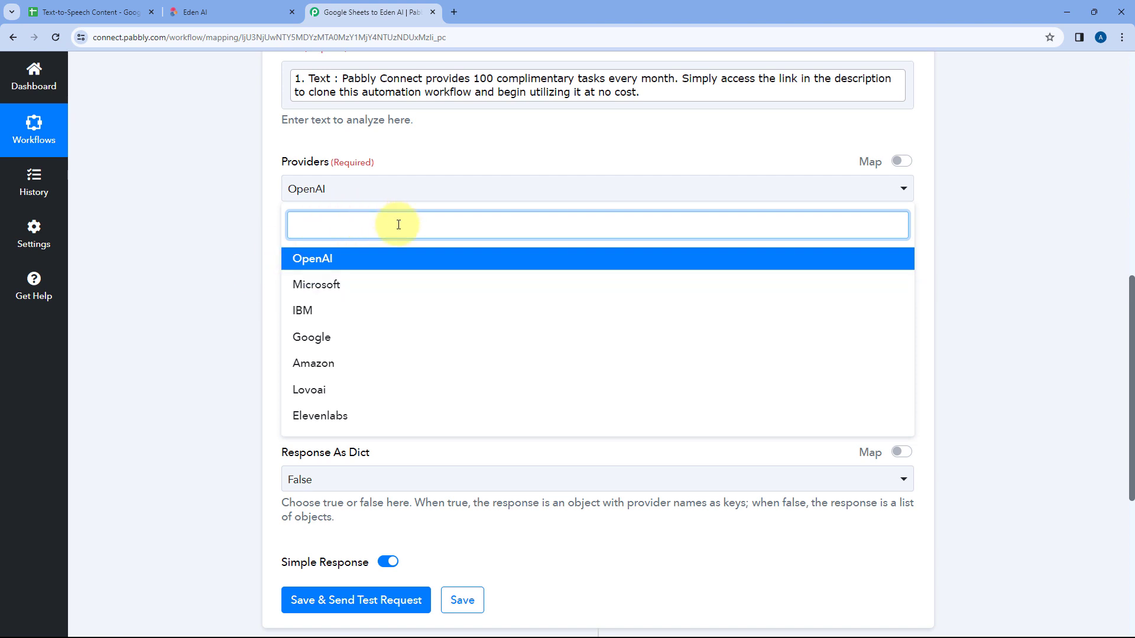
pyautogui.click(329, 262)
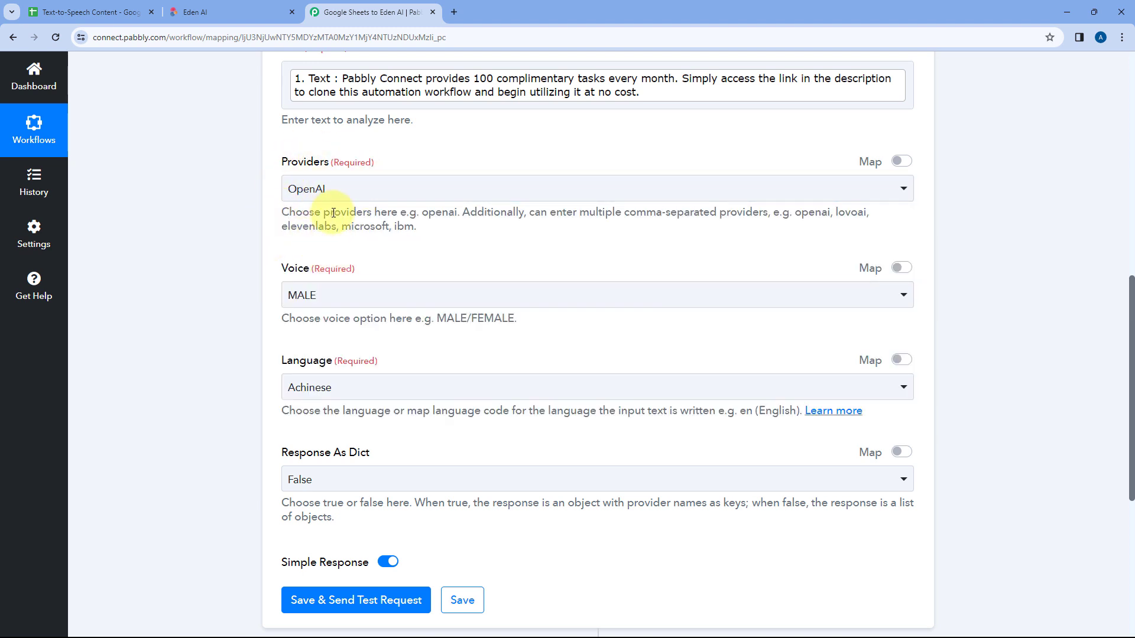
# Step: Set the Eden AI step's voice to FEMALE
pyautogui.scroll(-3, 315, 221)
pyautogui.scroll(1, 276, 166)
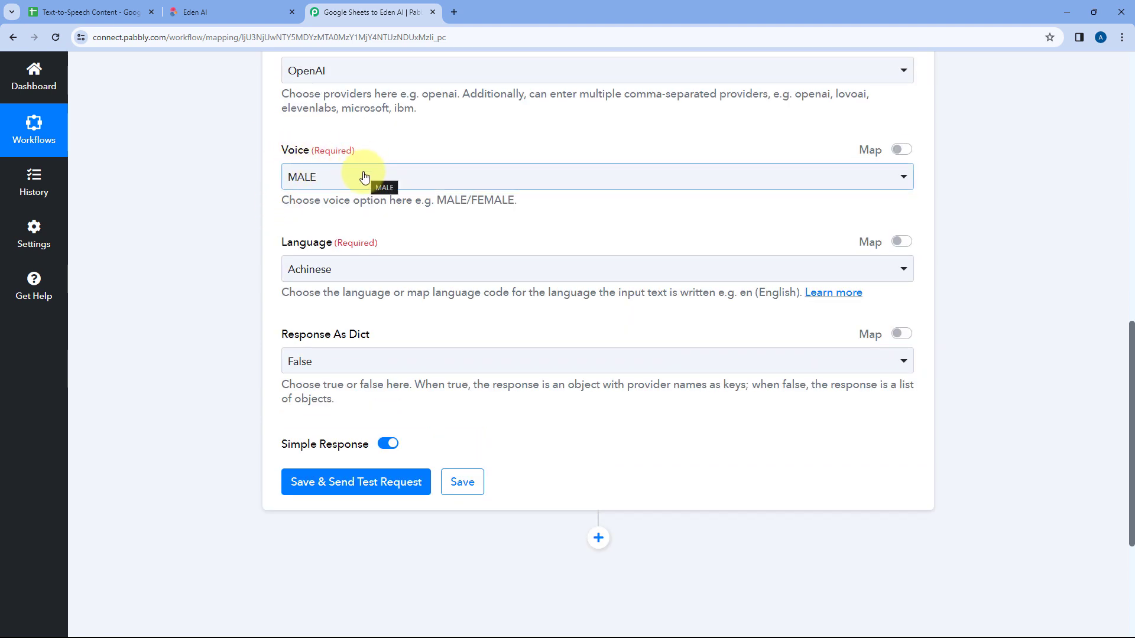
pyautogui.click(342, 177)
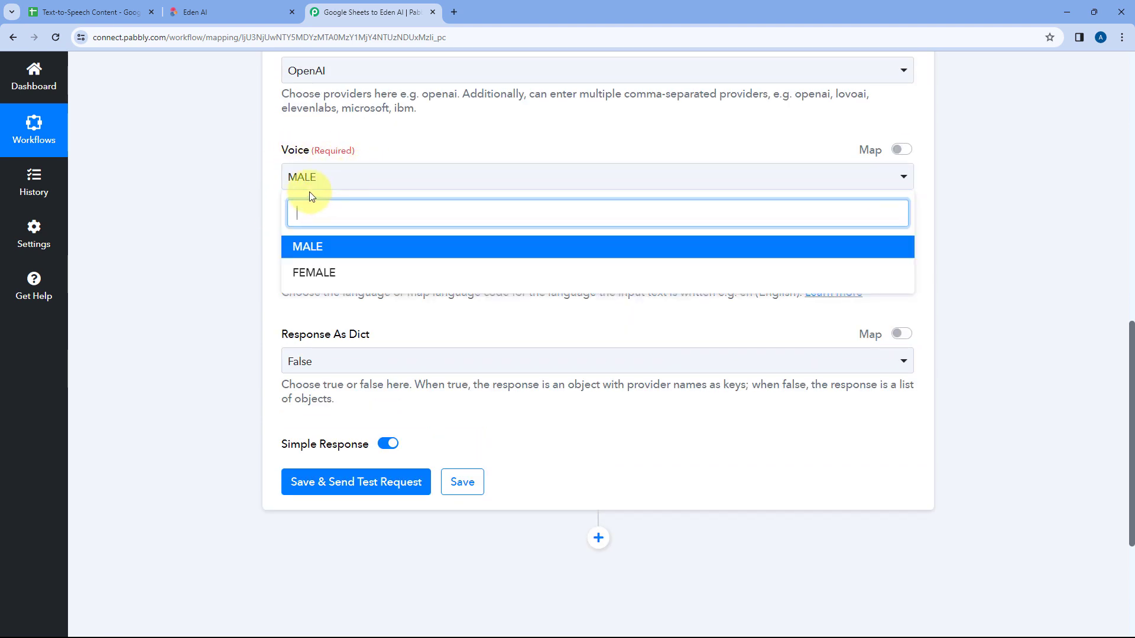
pyautogui.click(313, 270)
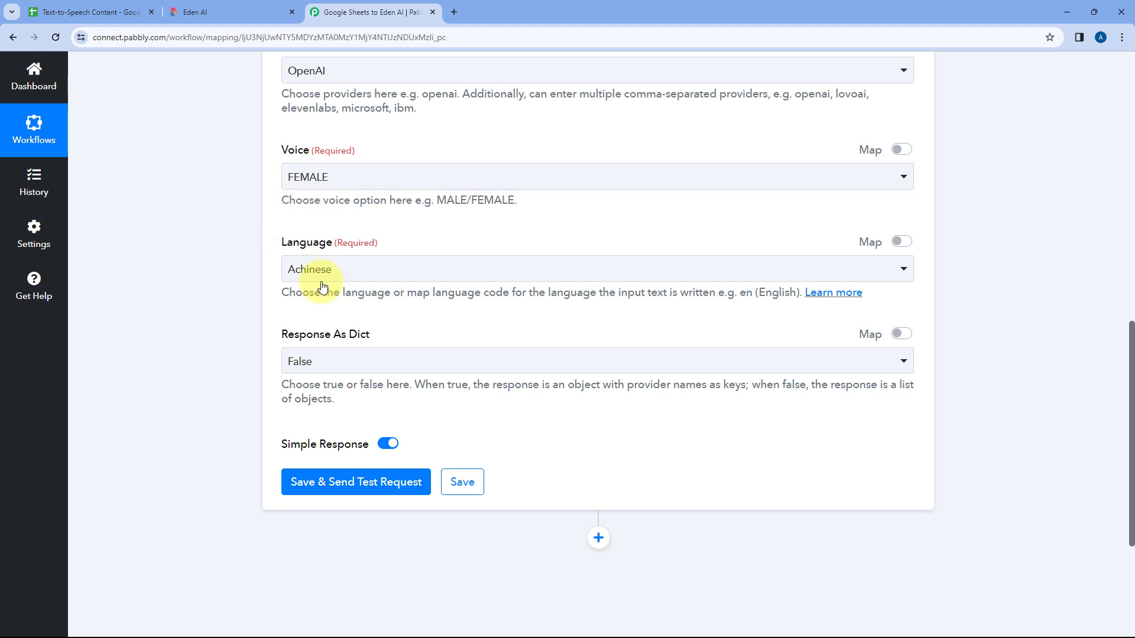
# Step: Set the Eden AI step's language to English
pyautogui.click(400, 267)
pyautogui.scroll(-3, 271, 266)
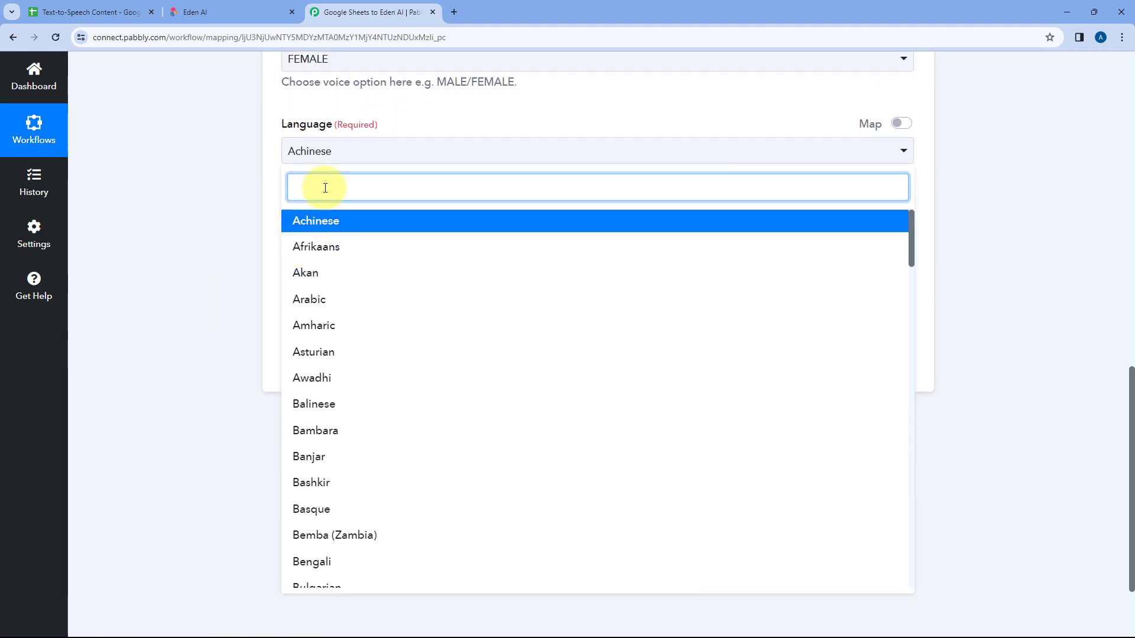
pyautogui.write('Eng')
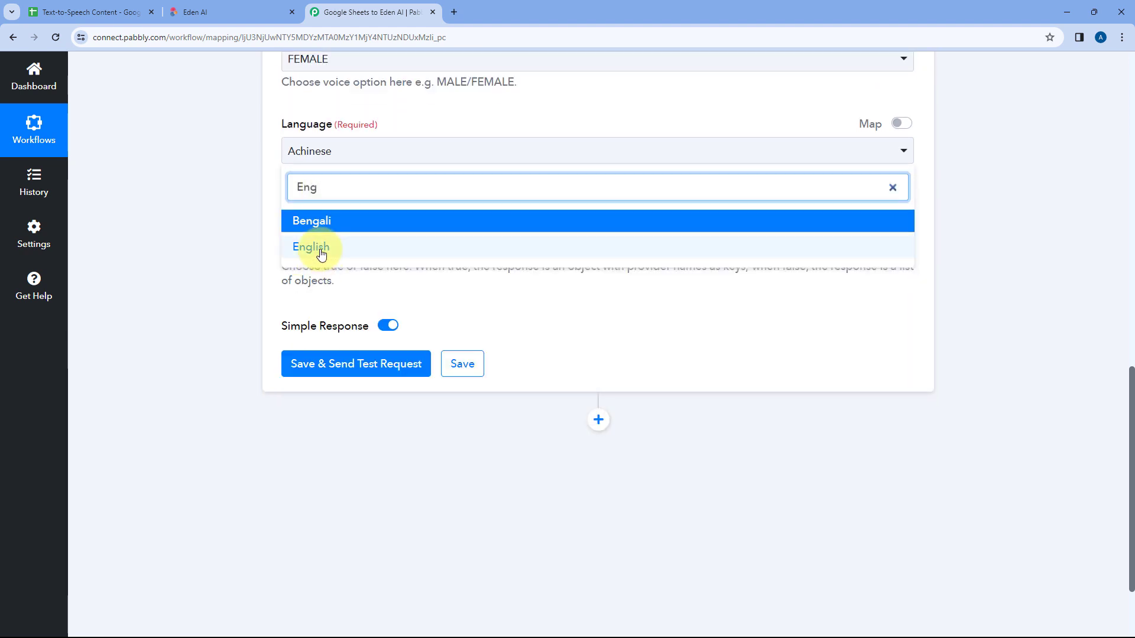
pyautogui.click(317, 249)
pyautogui.scroll(2, 281, 195)
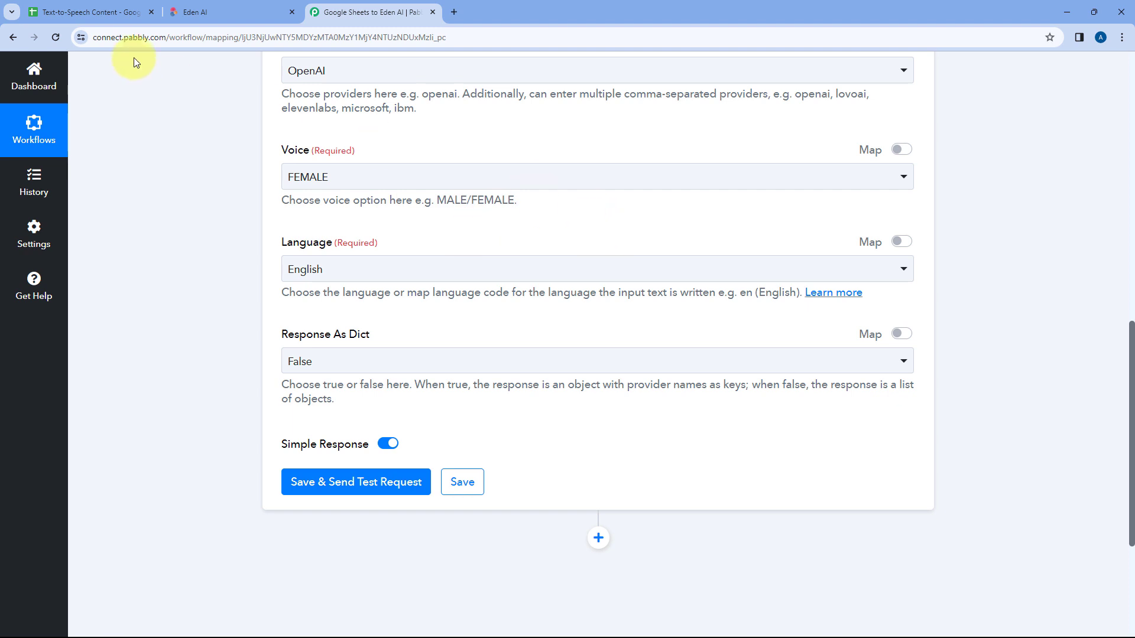
pyautogui.click(94, 12)
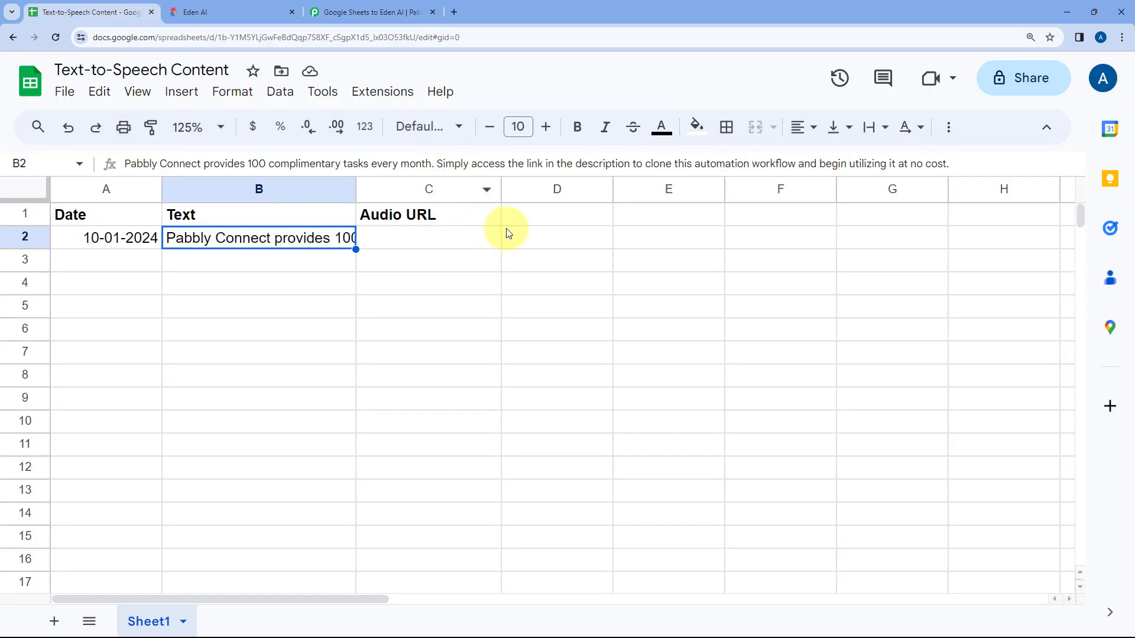
pyautogui.click(372, 11)
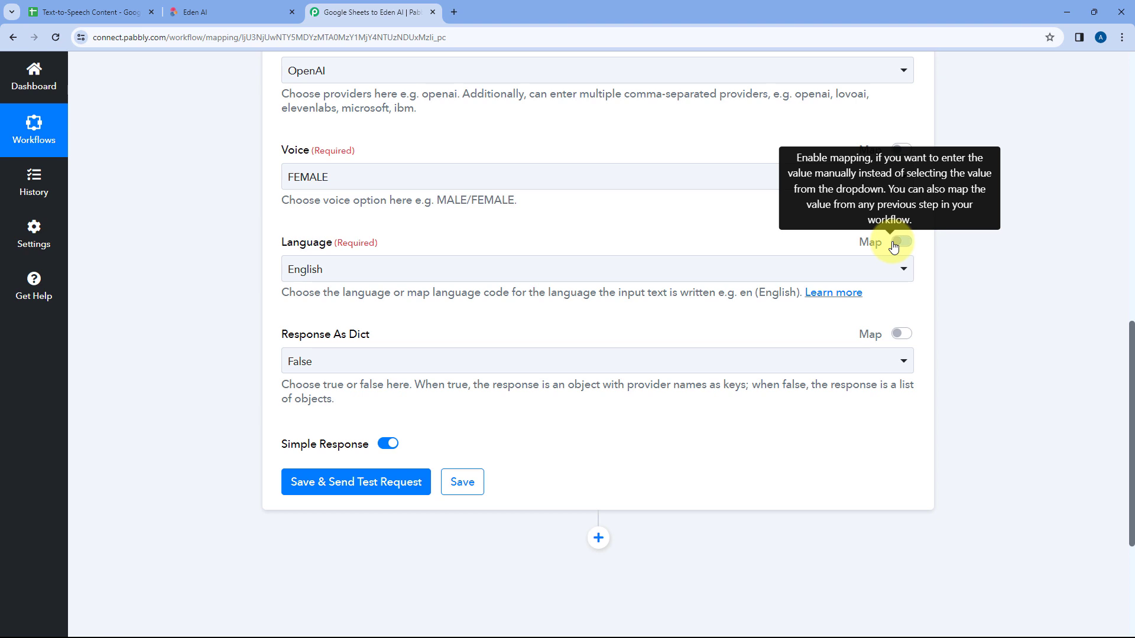
pyautogui.click(897, 243)
pyautogui.click(329, 271)
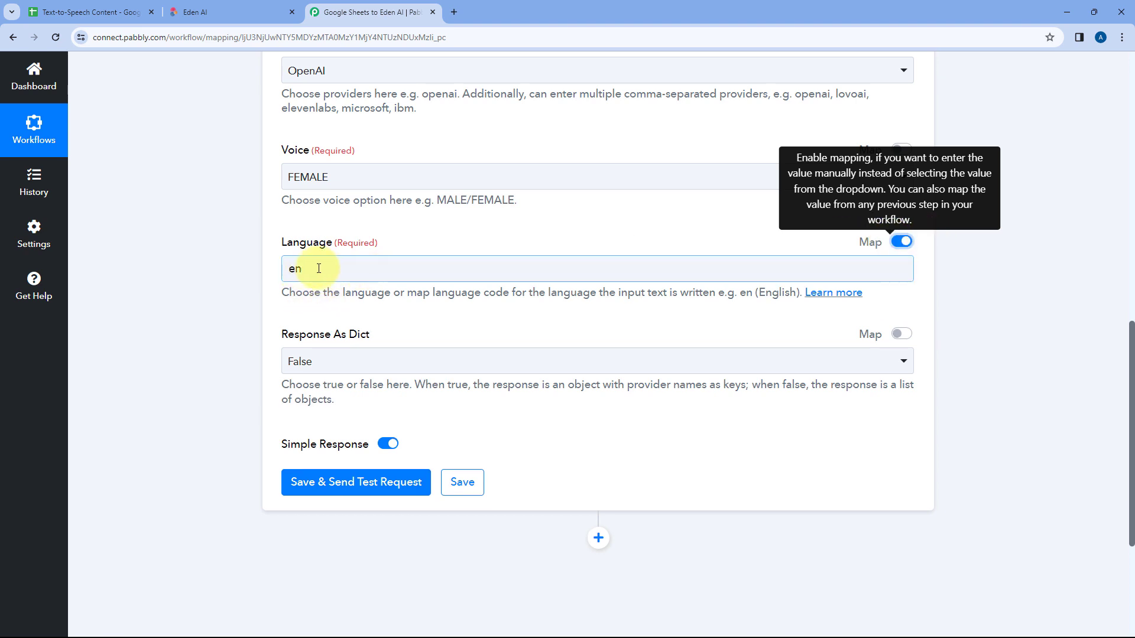
pyautogui.click(890, 246)
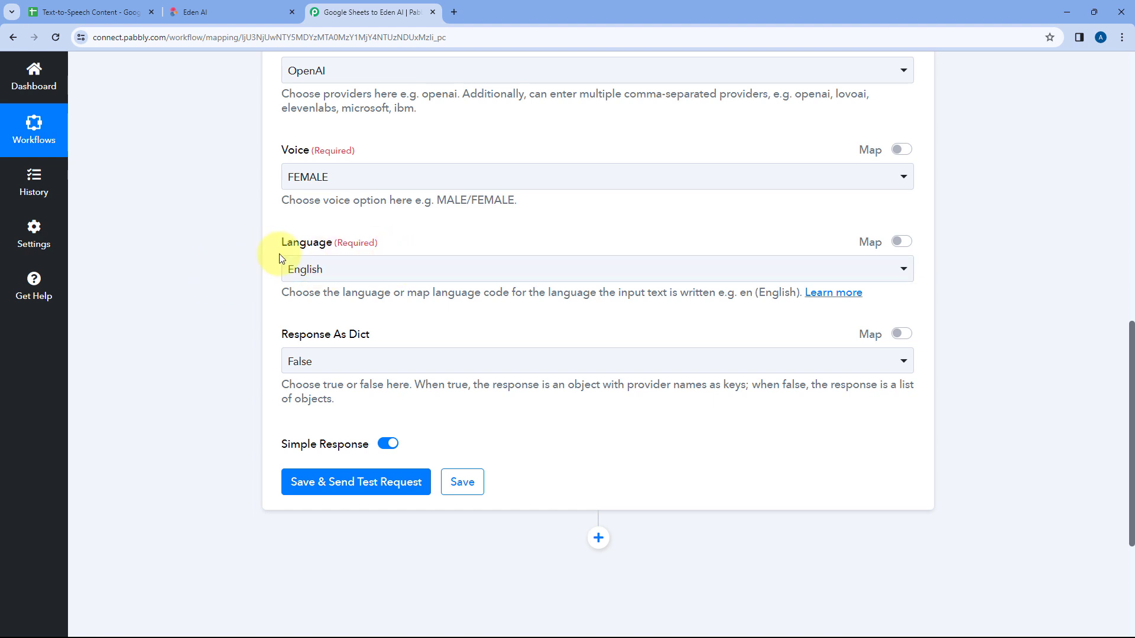
# Step: Set Response As Dict to False in the Eden AI step, save it and send a test request
pyautogui.scroll(-1, 384, 260)
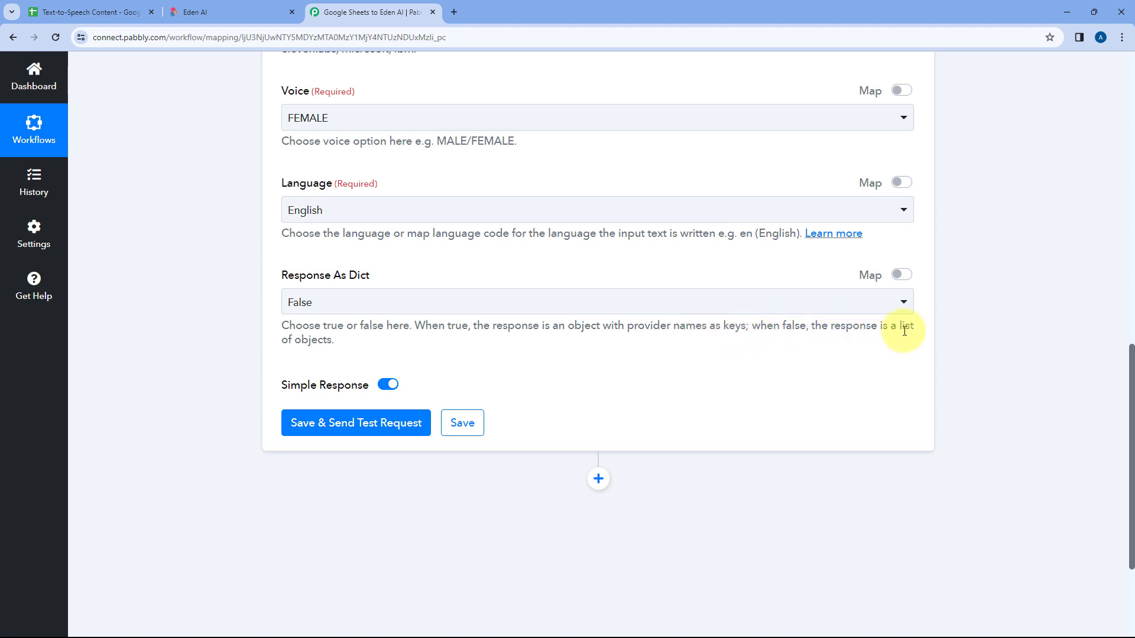
pyautogui.click(317, 300)
pyautogui.click(304, 372)
pyautogui.click(358, 343)
pyautogui.scroll(-1, 383, 347)
pyautogui.click(358, 362)
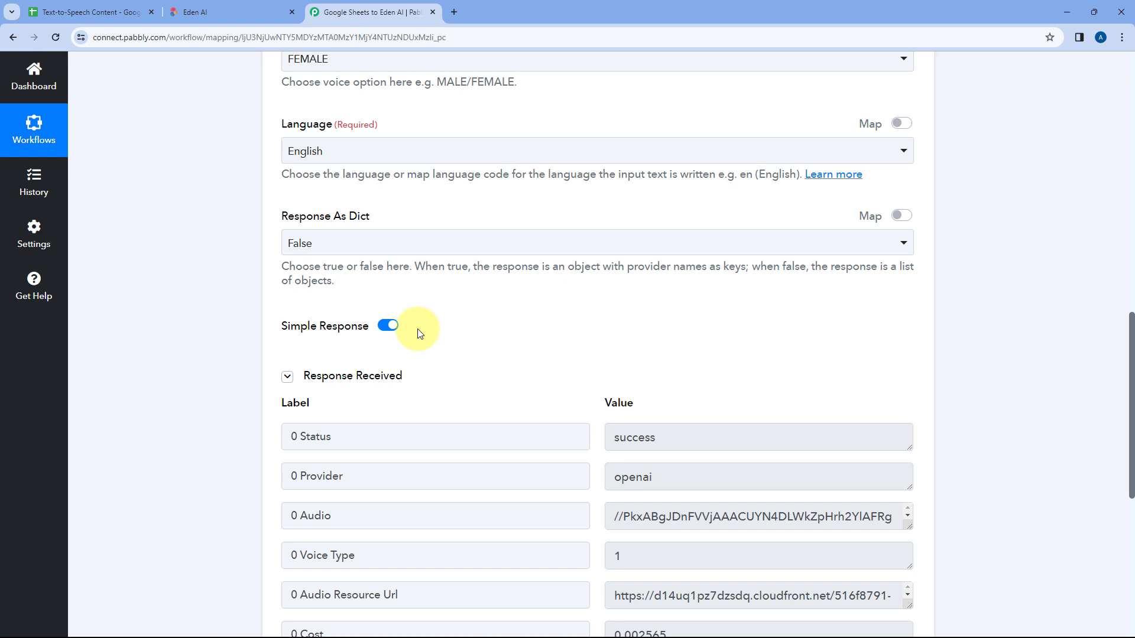
# Step: Examine the Eden AI response, especially the Audio Resource Url, alongside the step's mapped text
pyautogui.scroll(-1, 414, 331)
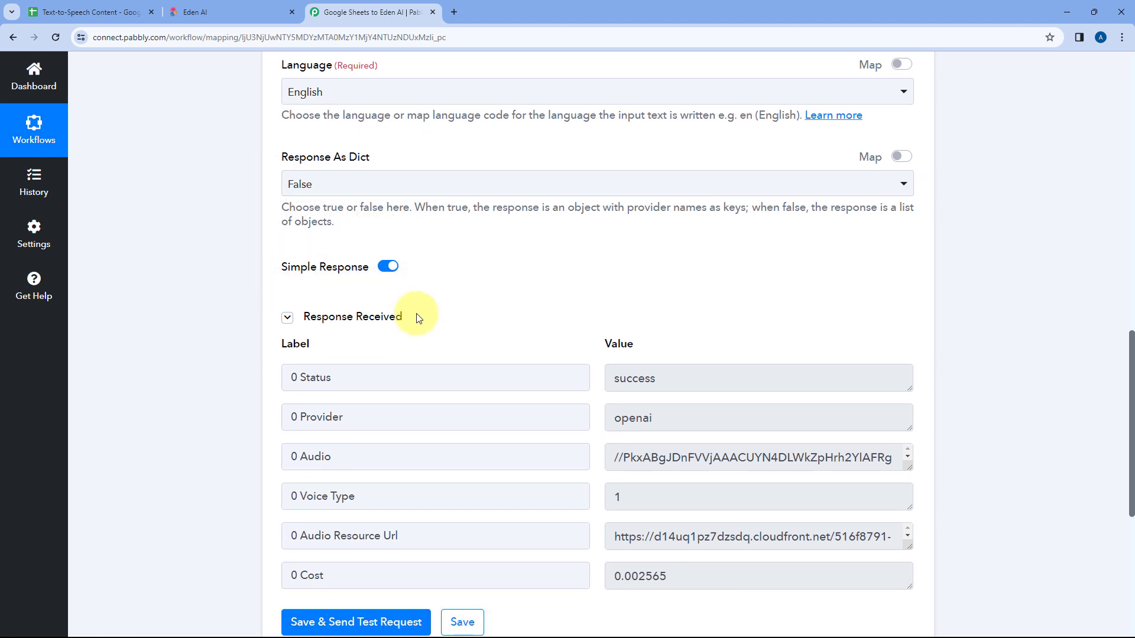
pyautogui.scroll(-1, 517, 312)
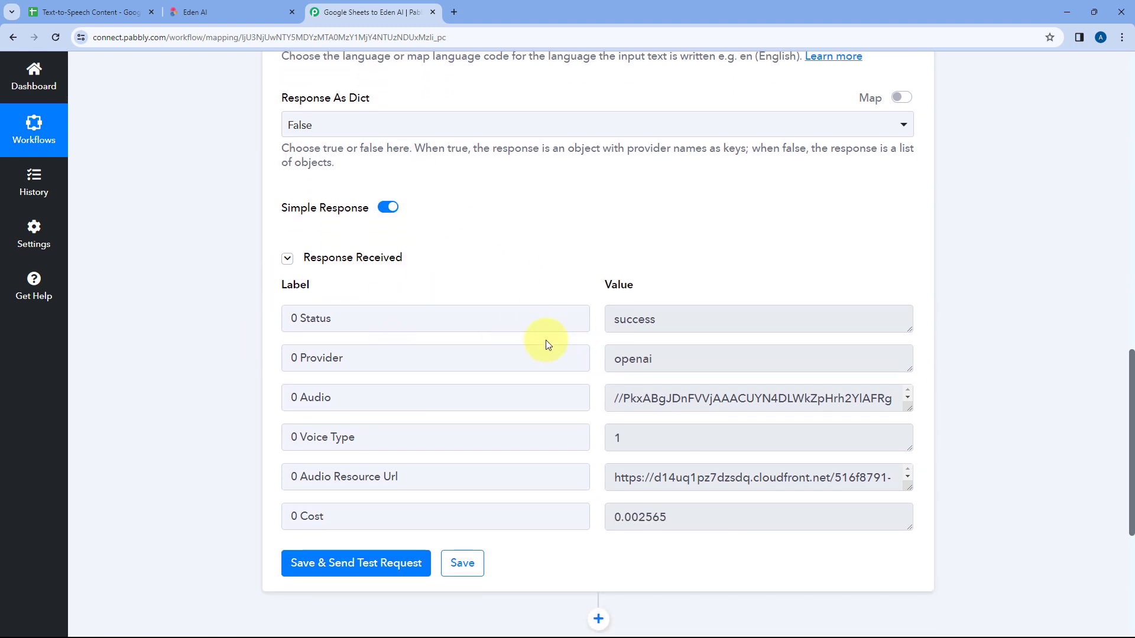
pyautogui.moveTo(420, 485); pyautogui.dragTo(298, 476)
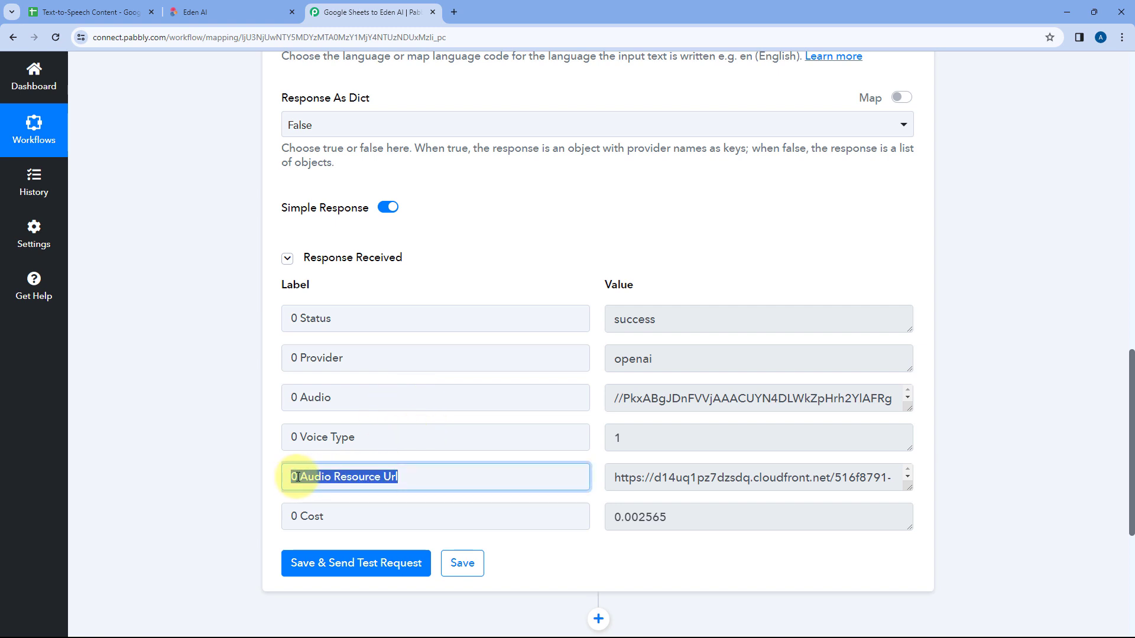
pyautogui.click(698, 479)
pyautogui.scroll(3, 674, 221)
pyautogui.scroll(7, 541, 290)
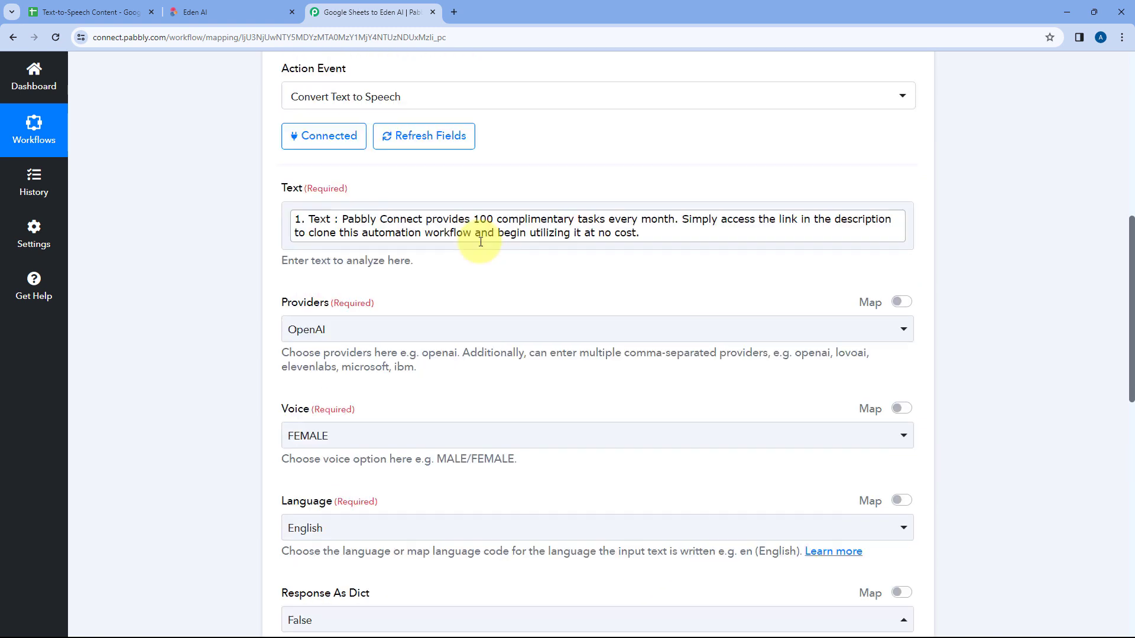
pyautogui.scroll(-5, 659, 382)
pyautogui.scroll(-7, 659, 383)
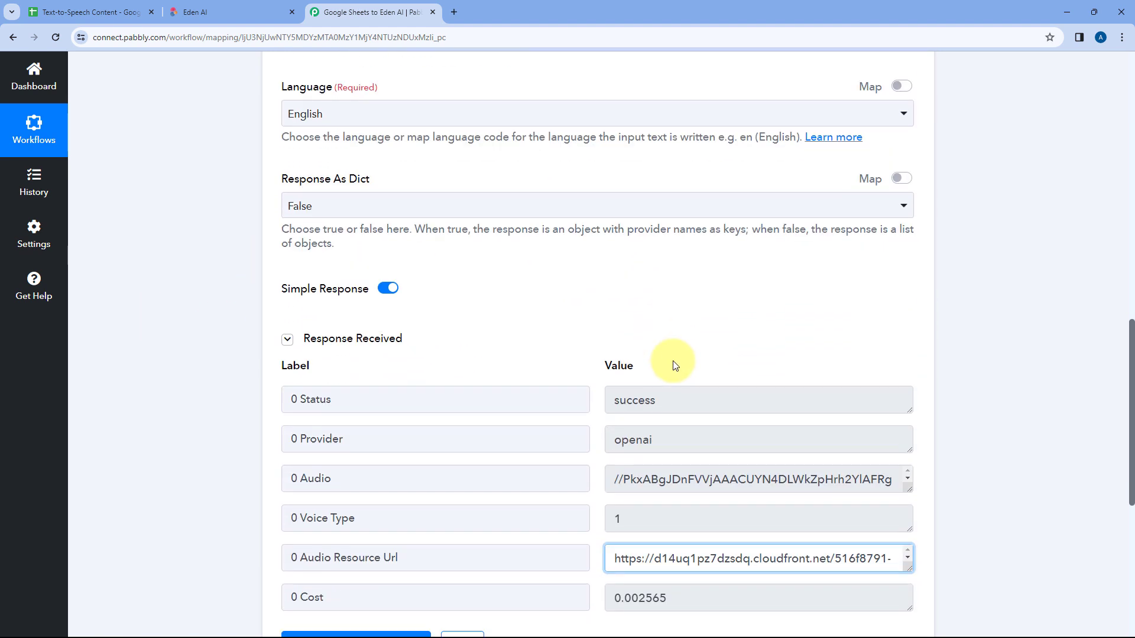
# Step: Open the Audio Resource Url from the response in a new browser tab and play the downloaded MP3
pyautogui.moveTo(911, 362); pyautogui.dragTo(905, 521)
pyautogui.hotkey('ctrl', 'a')
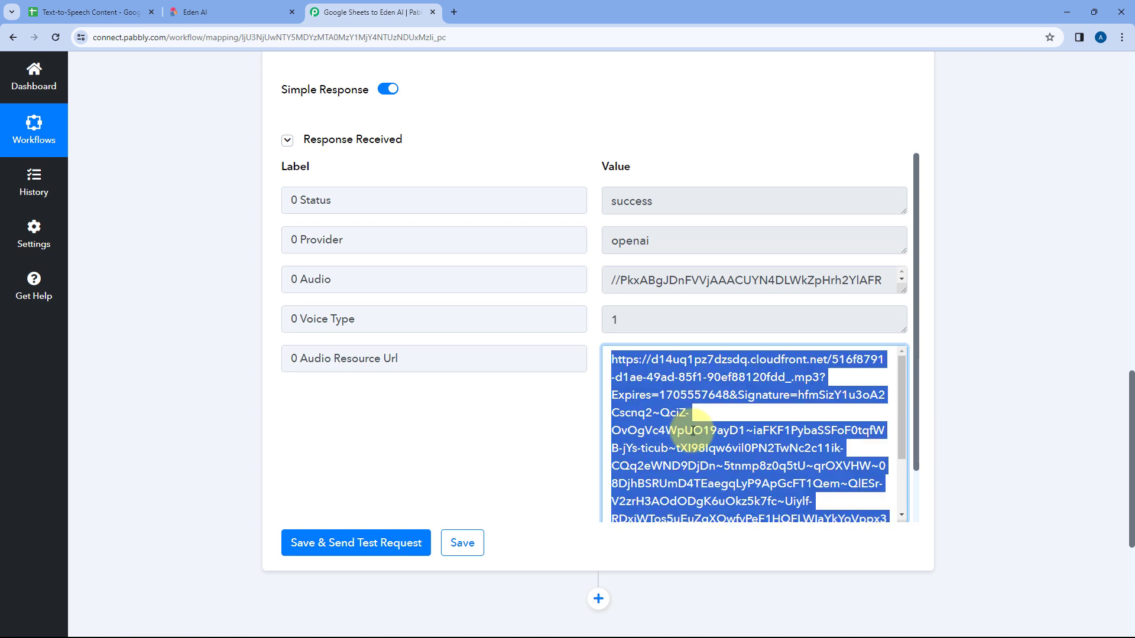
pyautogui.hotkey('ctrl', 't')
pyautogui.hotkey('ctrl', 'v')
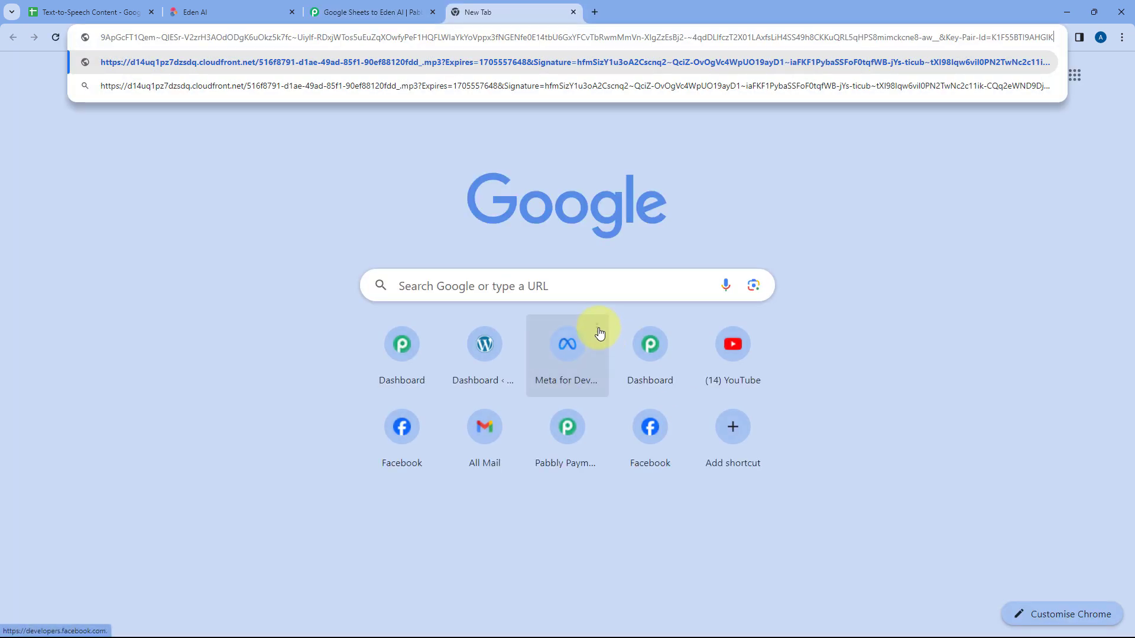
pyautogui.press('Return')
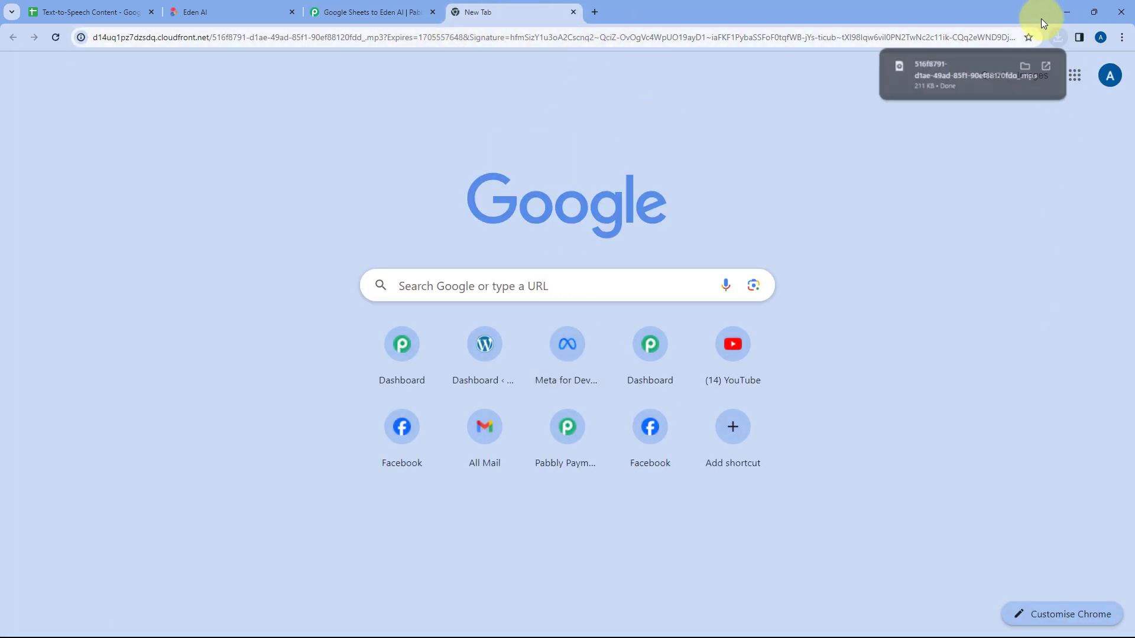
pyautogui.click(938, 72)
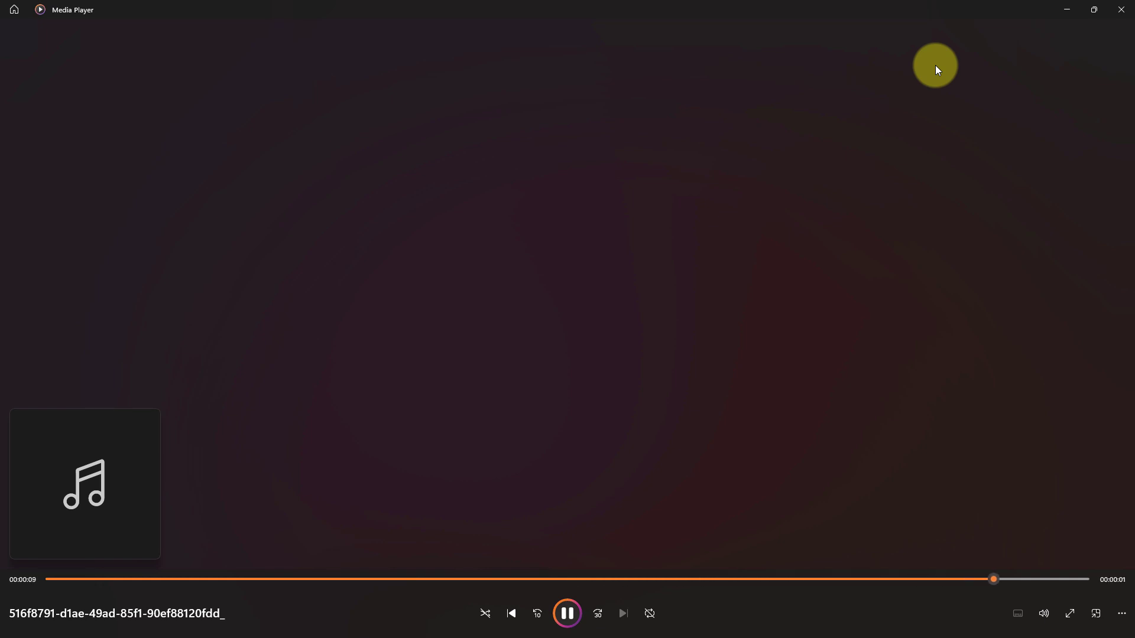
pyautogui.click(1121, 9)
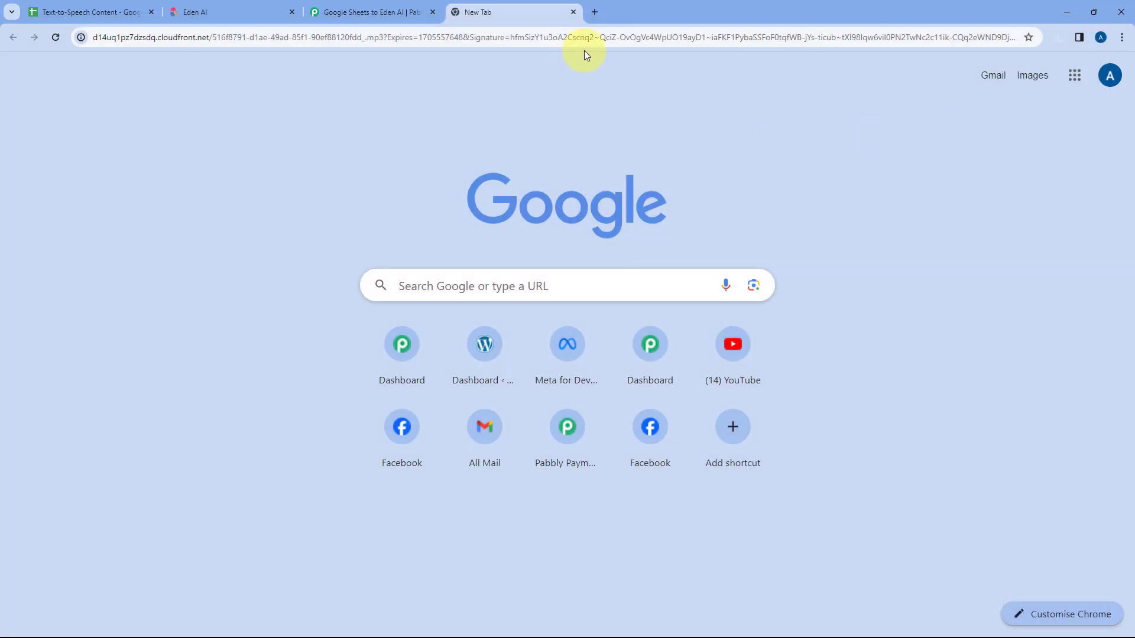
# Step: Read the full source text in cell B2 of the spreadsheet and review the Eden AI settings and response against it
pyautogui.click(127, 12)
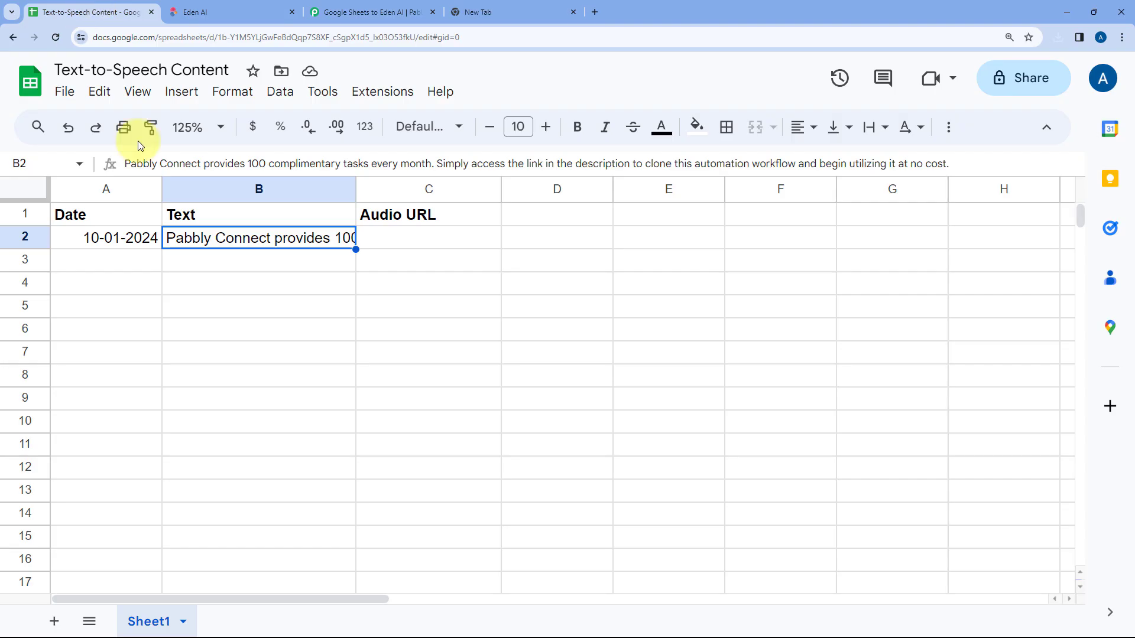
pyautogui.doubleClick(279, 246)
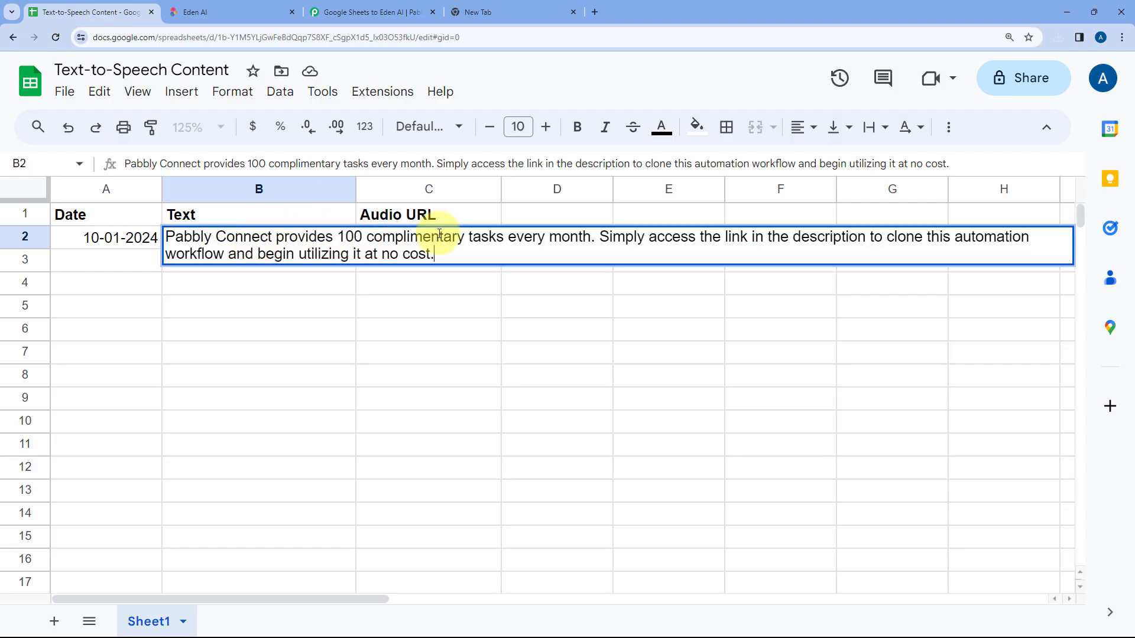
pyautogui.click(306, 267)
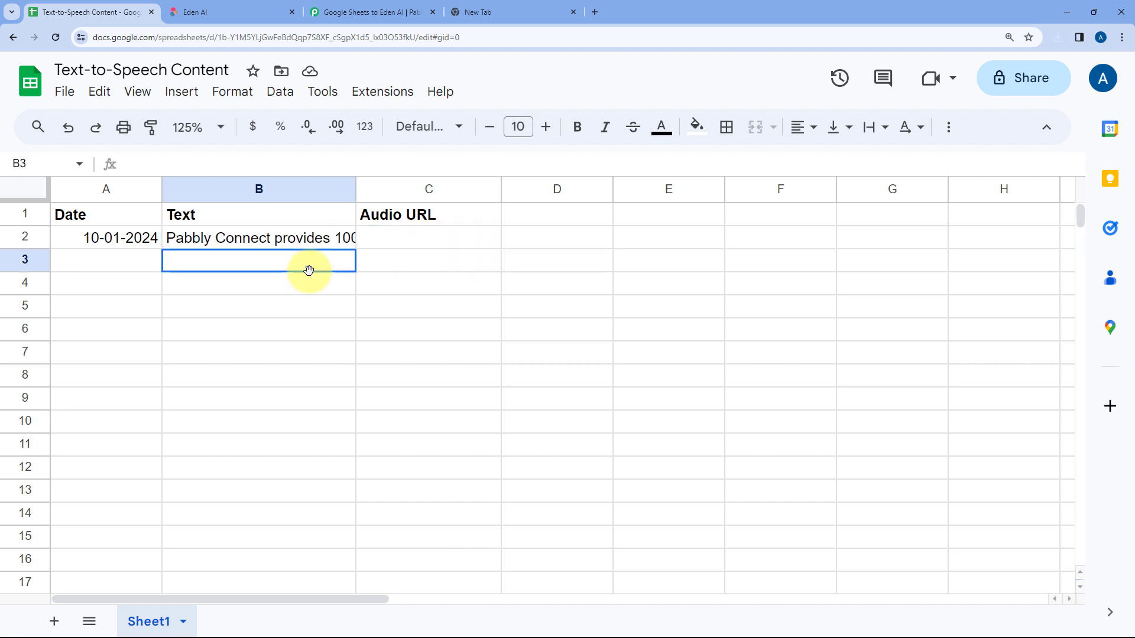
pyautogui.click(406, 6)
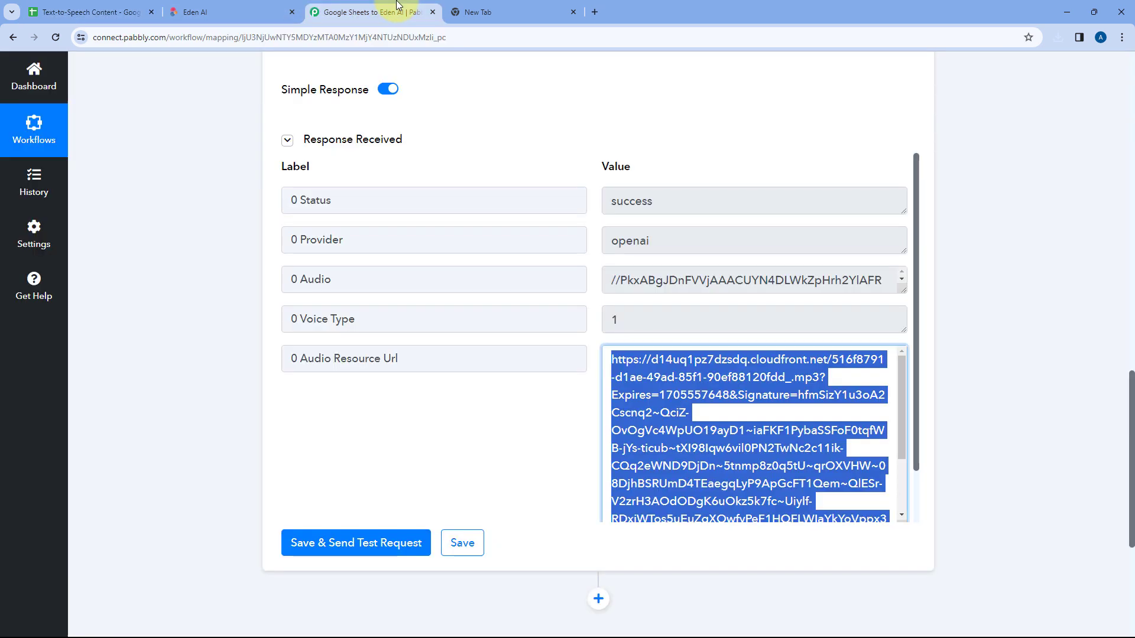
pyautogui.click(609, 142)
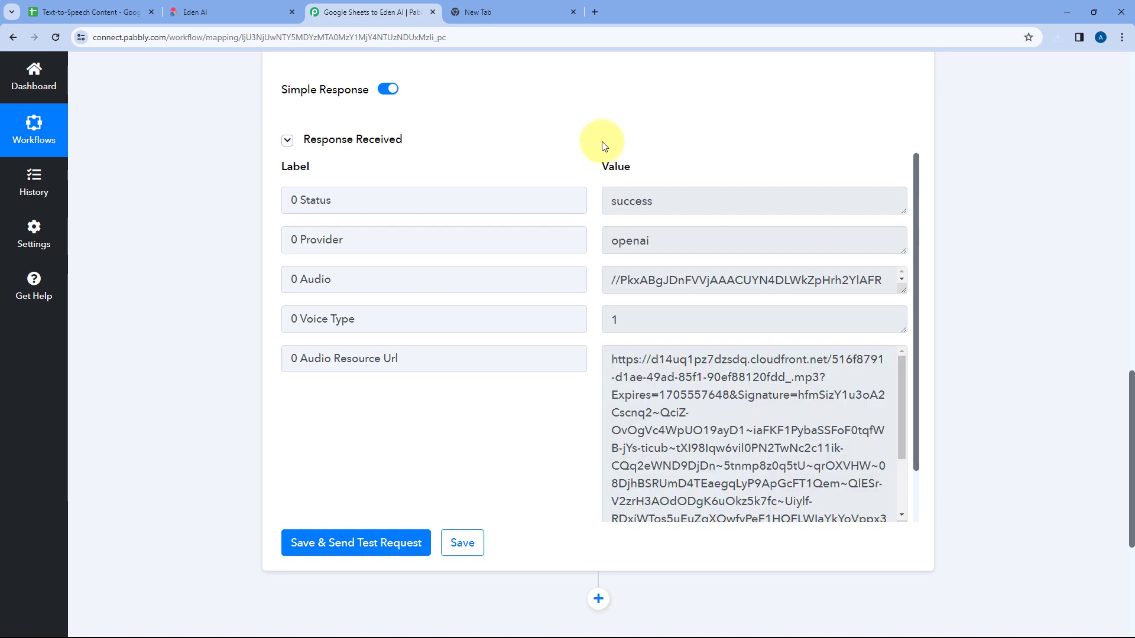
pyautogui.scroll(10, 604, 146)
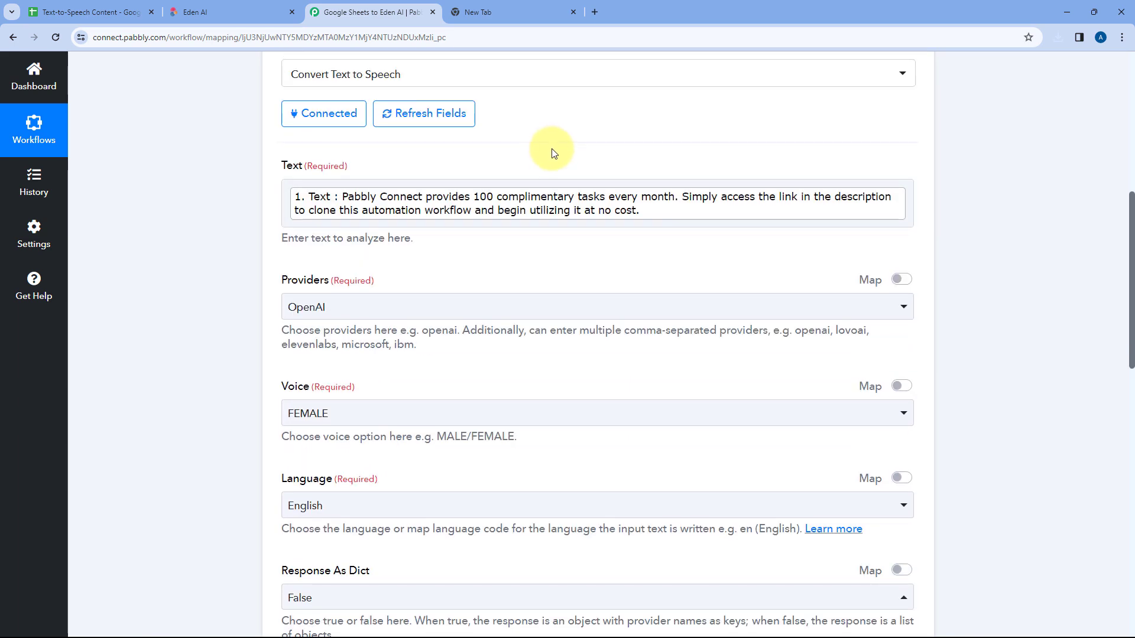
pyautogui.scroll(-9, 551, 148)
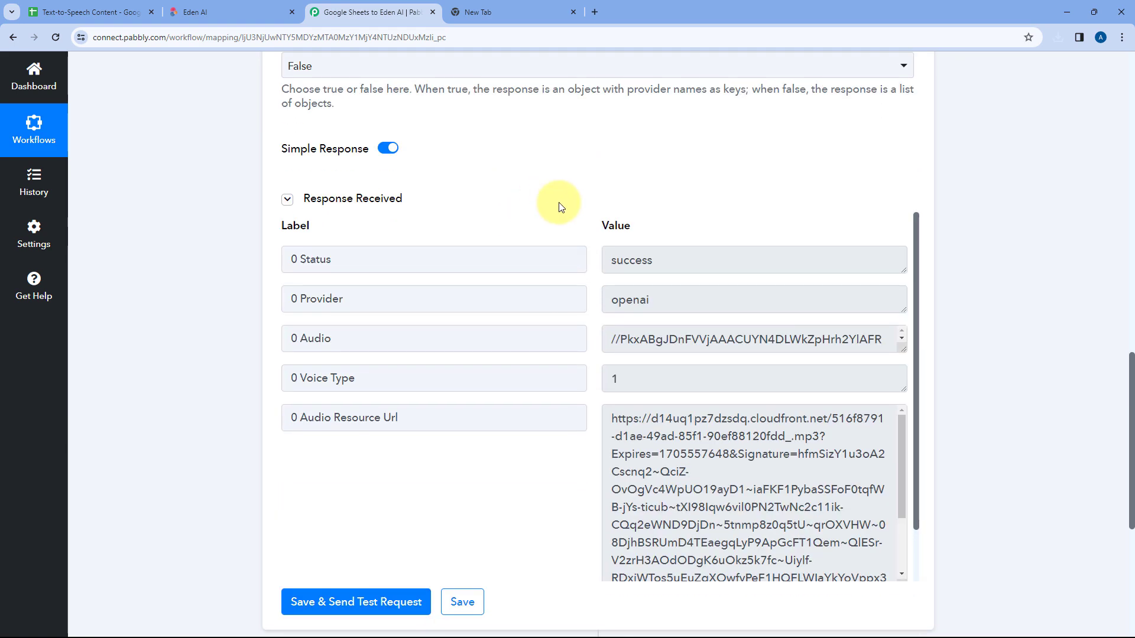
pyautogui.scroll(-1, 691, 240)
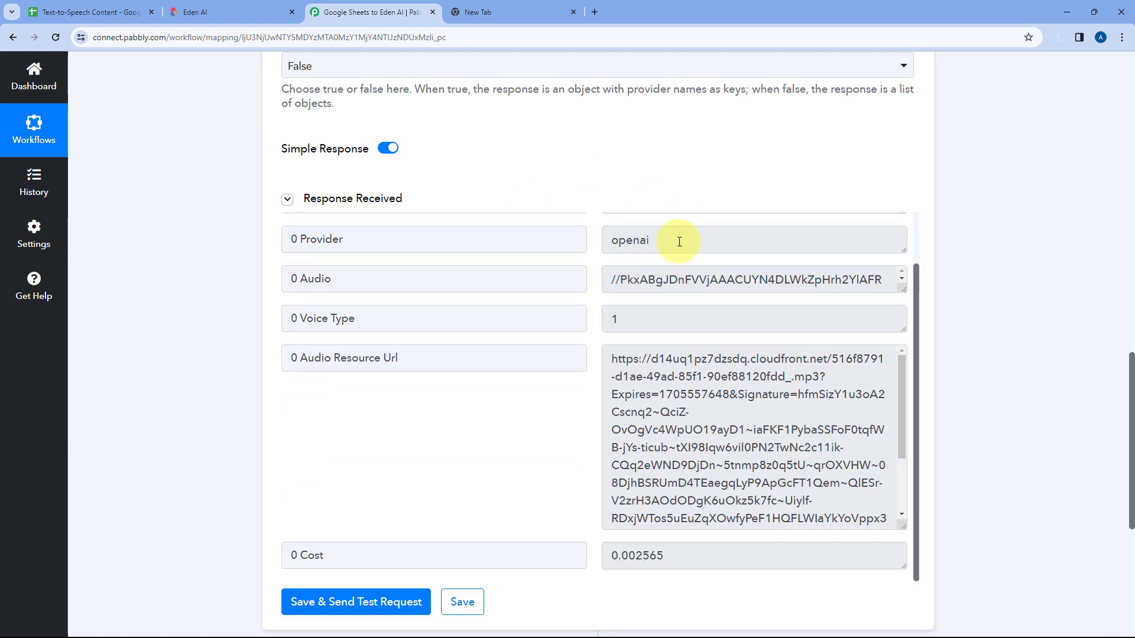
pyautogui.scroll(-3, 580, 286)
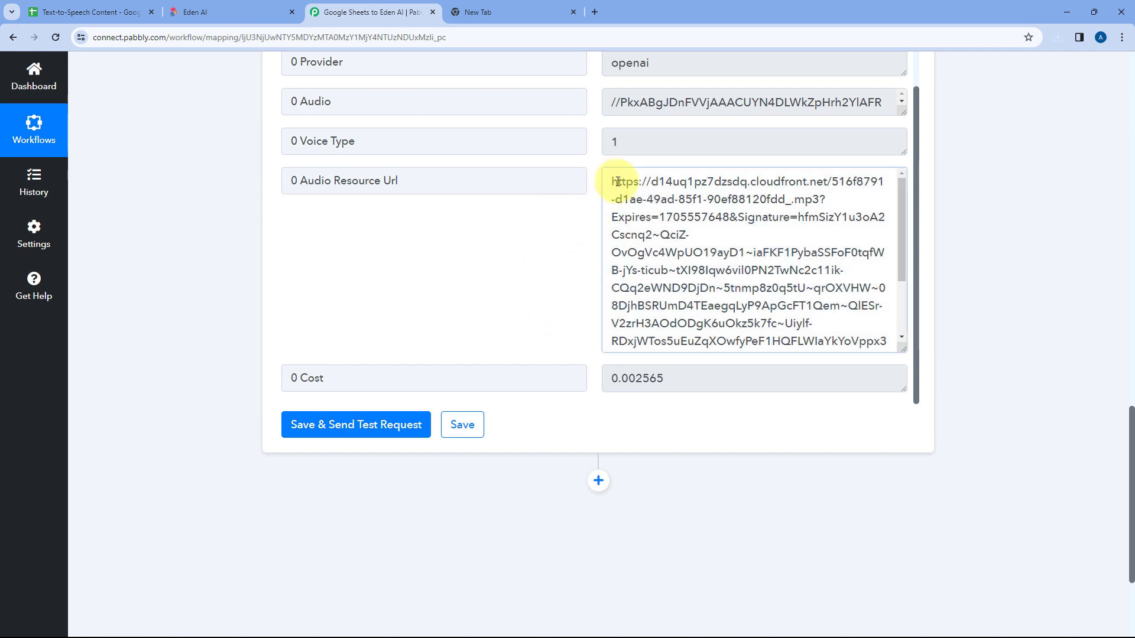
# Step: Find cell C2 in the spreadsheet's Audio URL column as the destination for the audio link, and close the extra browser tab
pyautogui.moveTo(611, 181); pyautogui.dragTo(730, 341)
pyautogui.click(83, 10)
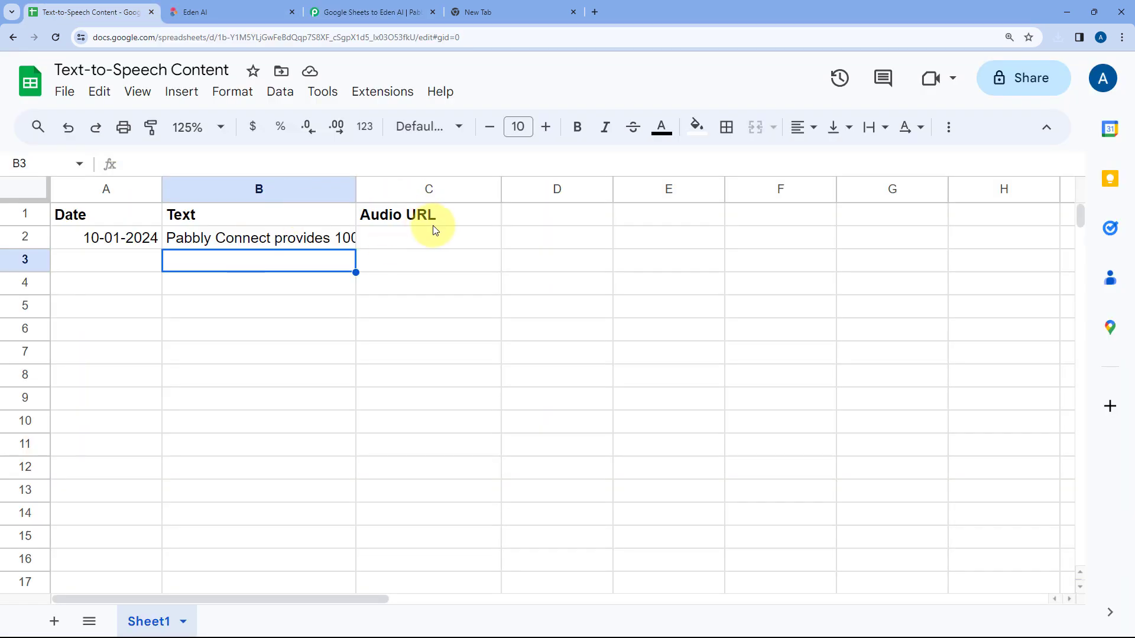
pyautogui.click(418, 239)
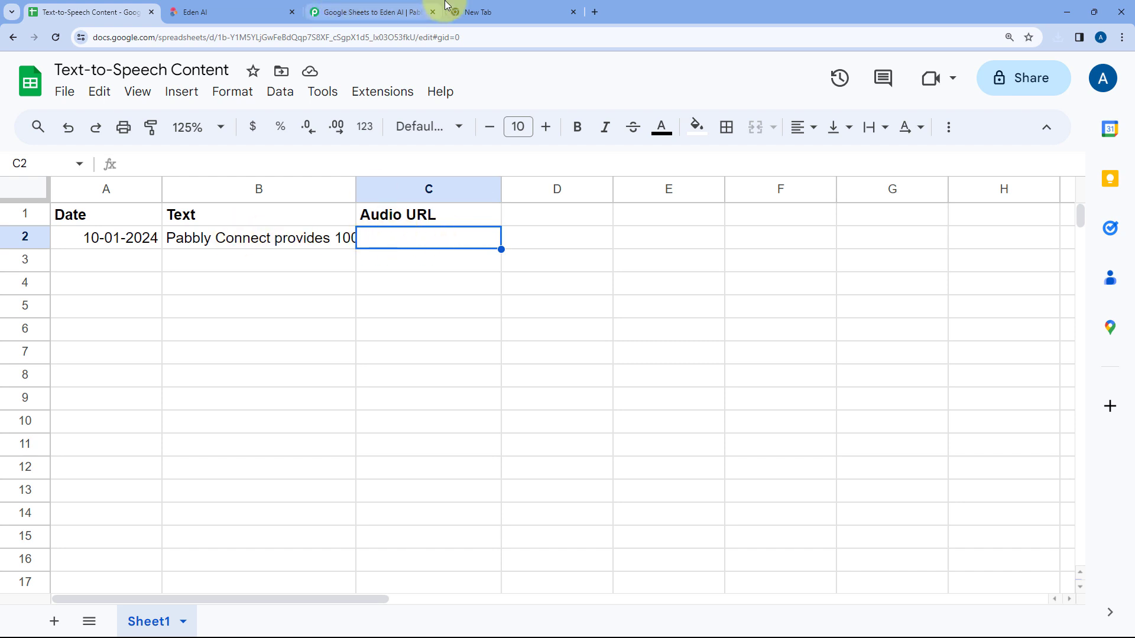
pyautogui.click(402, 11)
pyautogui.click(571, 10)
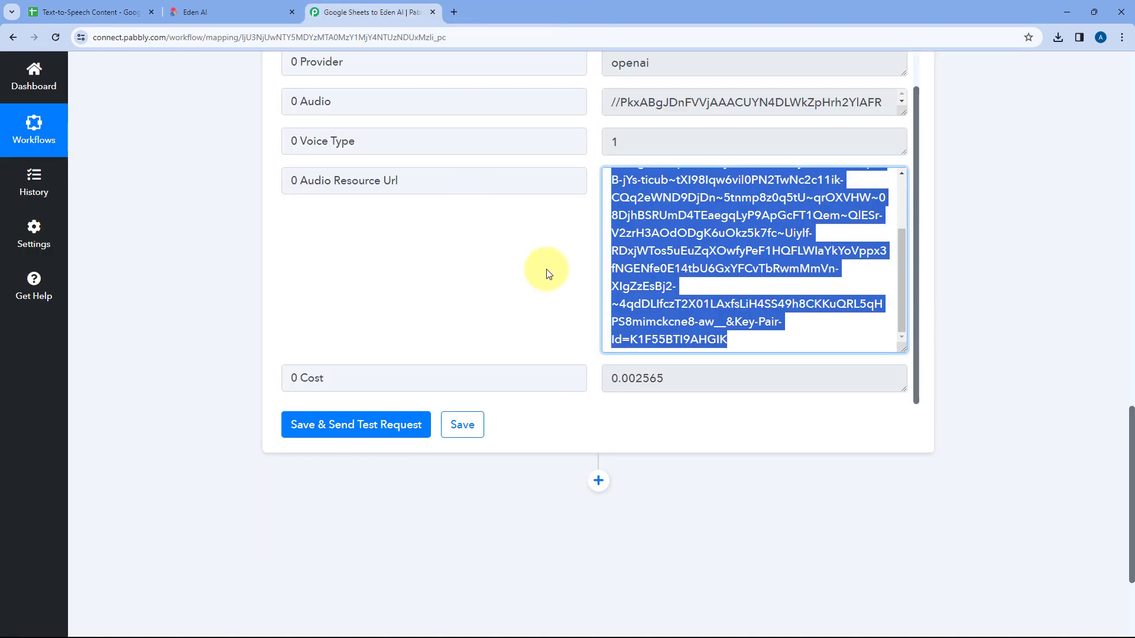
# Step: Add a new action step after the Eden AI step with Google Sheets as its app
pyautogui.scroll(-3, 596, 363)
pyautogui.click(595, 306)
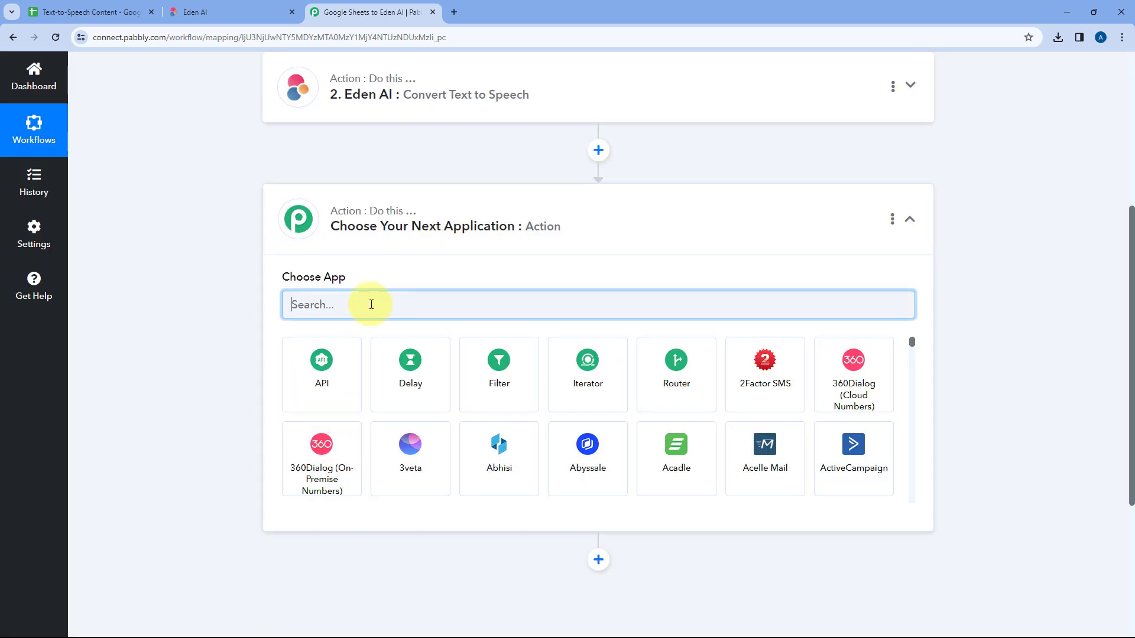
pyautogui.write('Google')
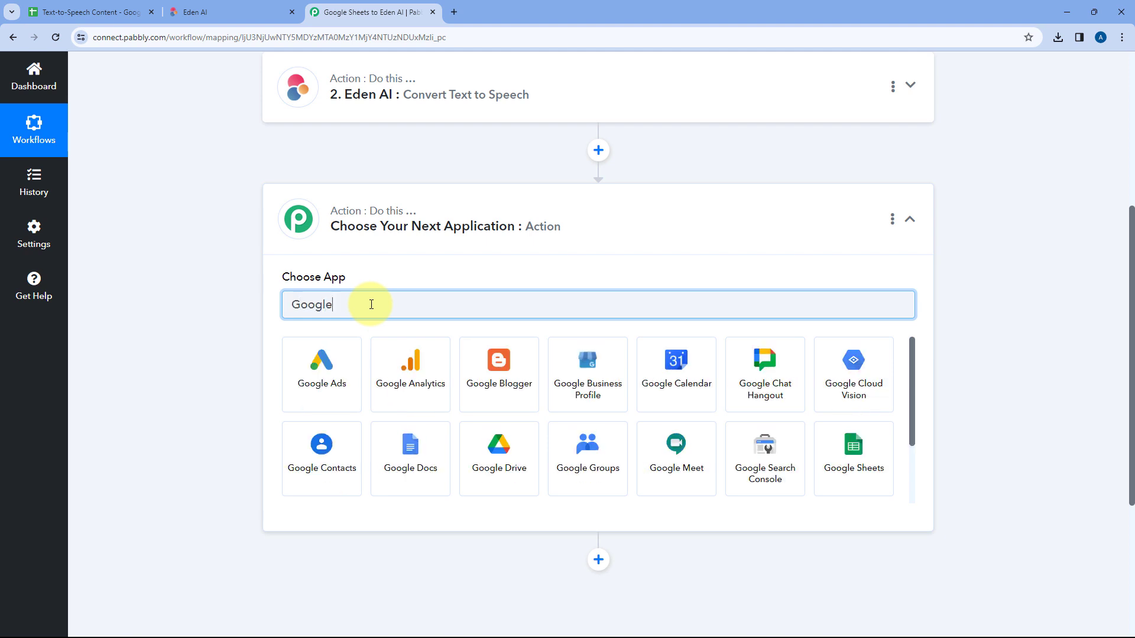
pyautogui.write(' Sh')
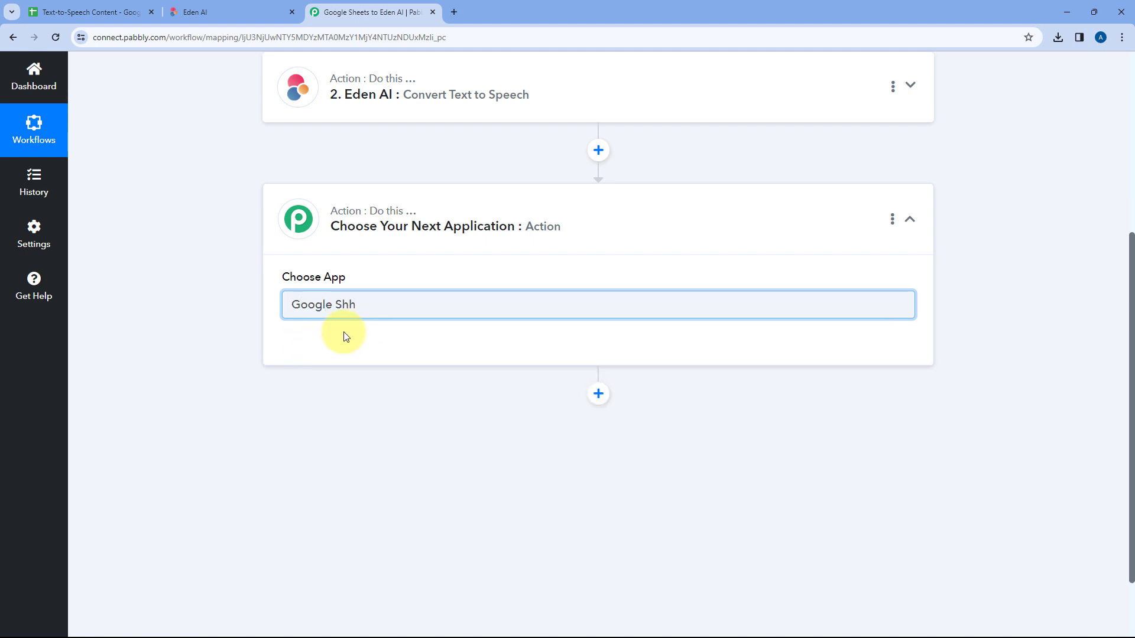
pyautogui.click(326, 358)
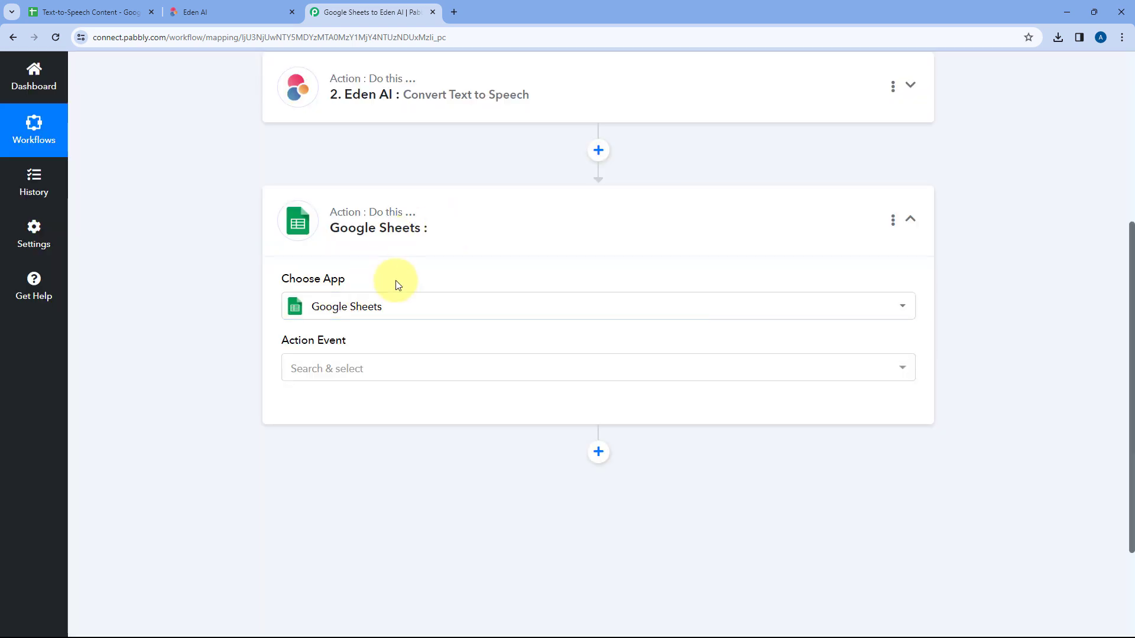
# Step: Choose Update Cell Value as the action event for the new Google Sheets step
pyautogui.click(313, 366)
pyautogui.scroll(-3, 238, 356)
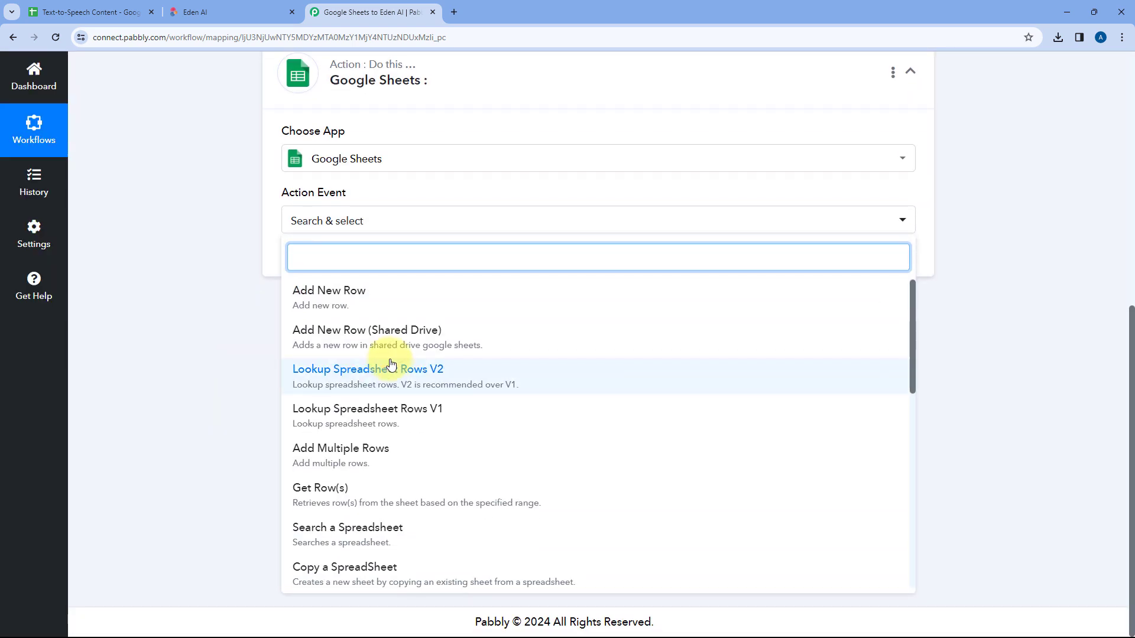
pyautogui.scroll(-3, 396, 355)
pyautogui.scroll(-6, 394, 367)
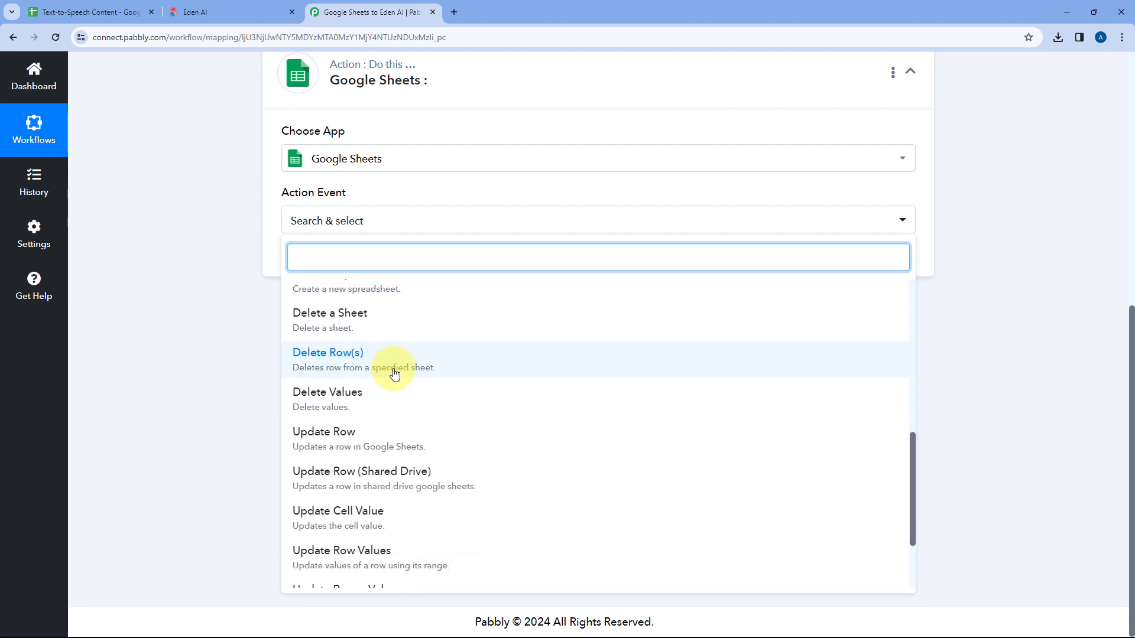
pyautogui.click(341, 401)
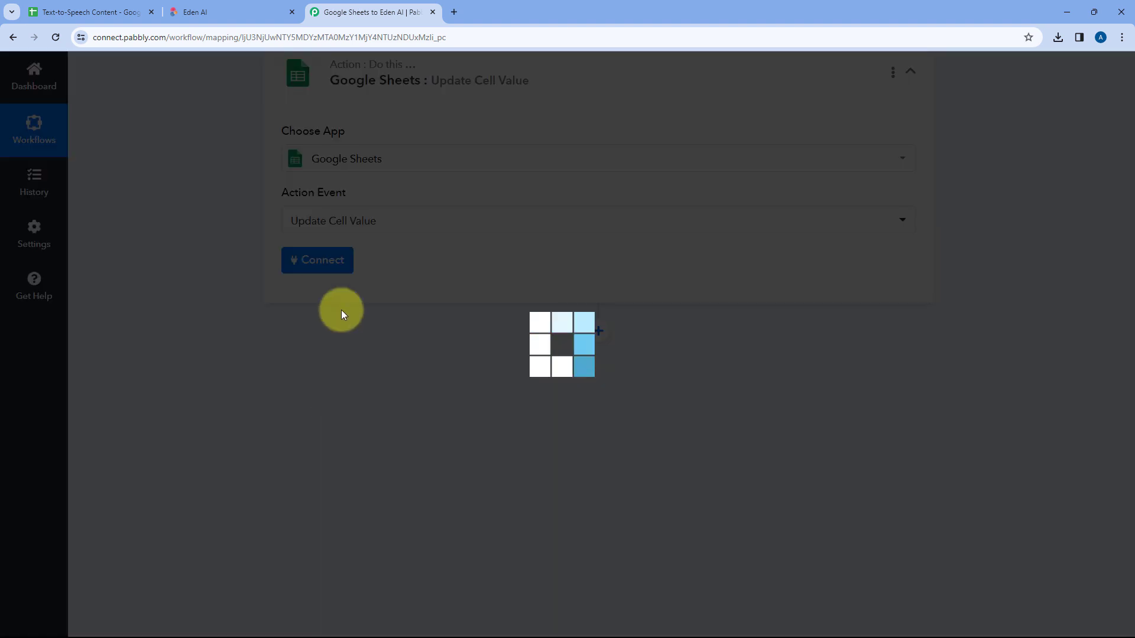
# Step: Connect the Update Cell Value step through a new Google Sheets connection, signing in with the Google account and granting Pabbly Connect Sheets access
pyautogui.click(316, 327)
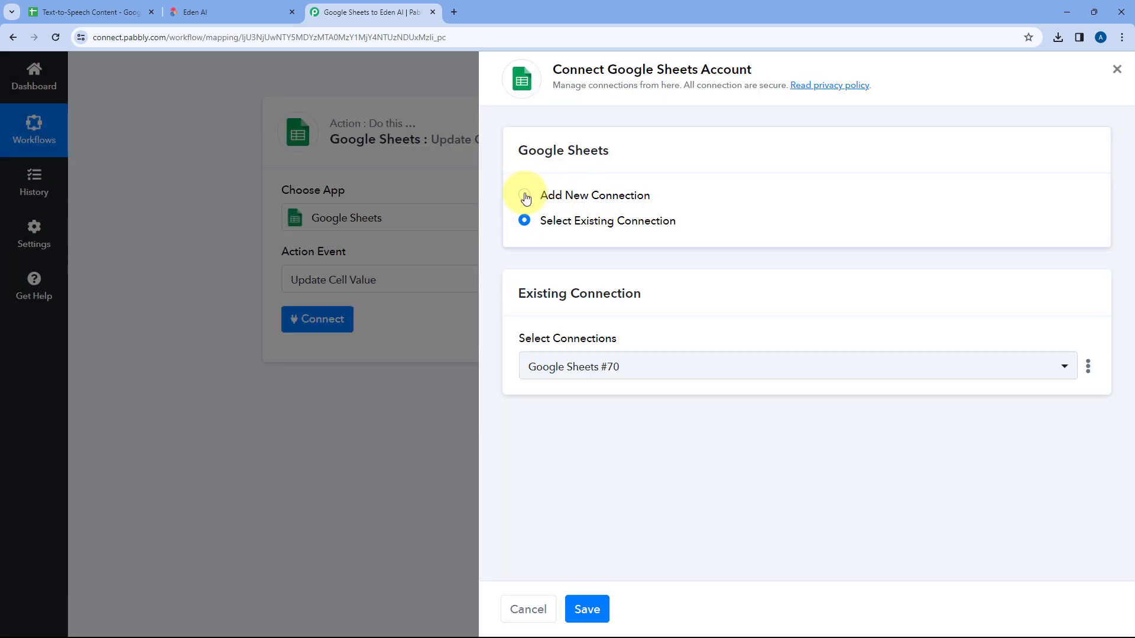
pyautogui.click(525, 195)
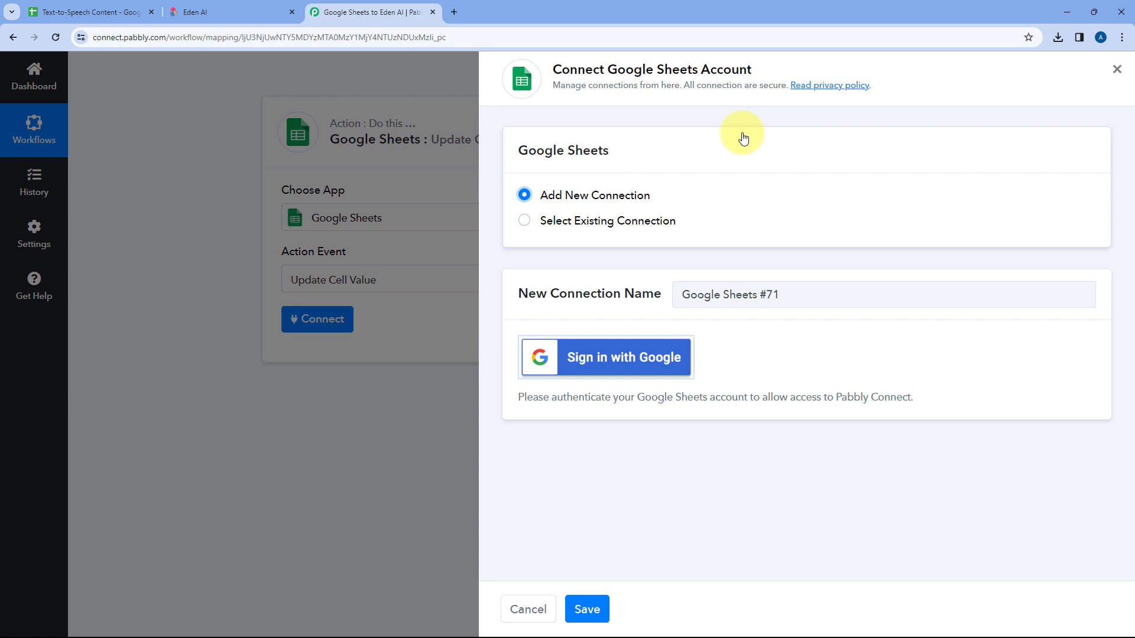
pyautogui.click(611, 366)
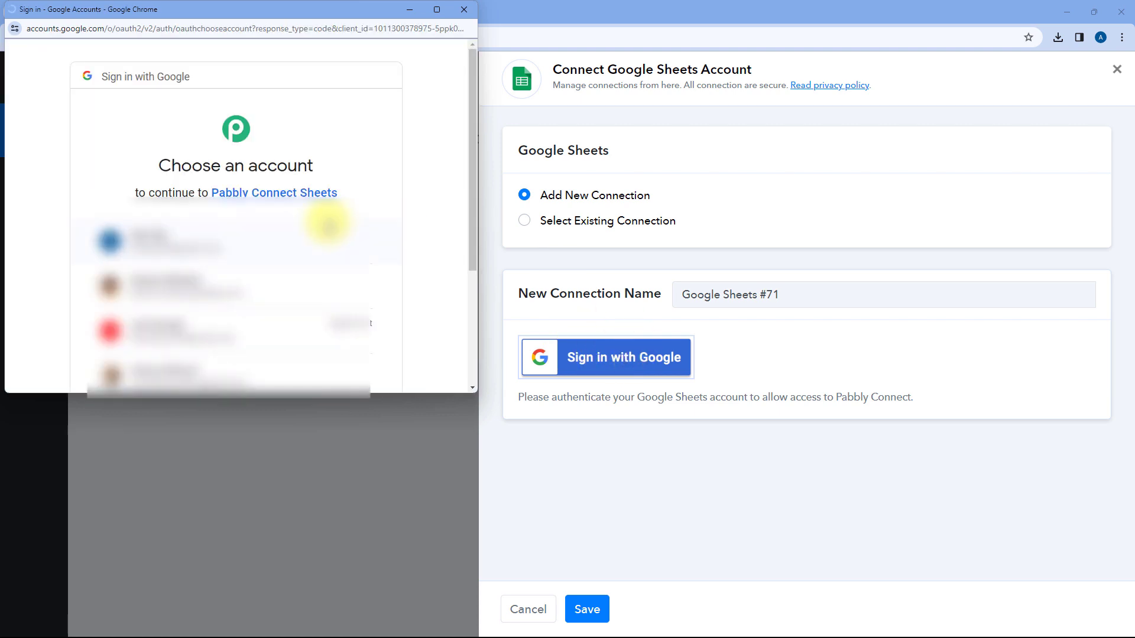
pyautogui.click(222, 237)
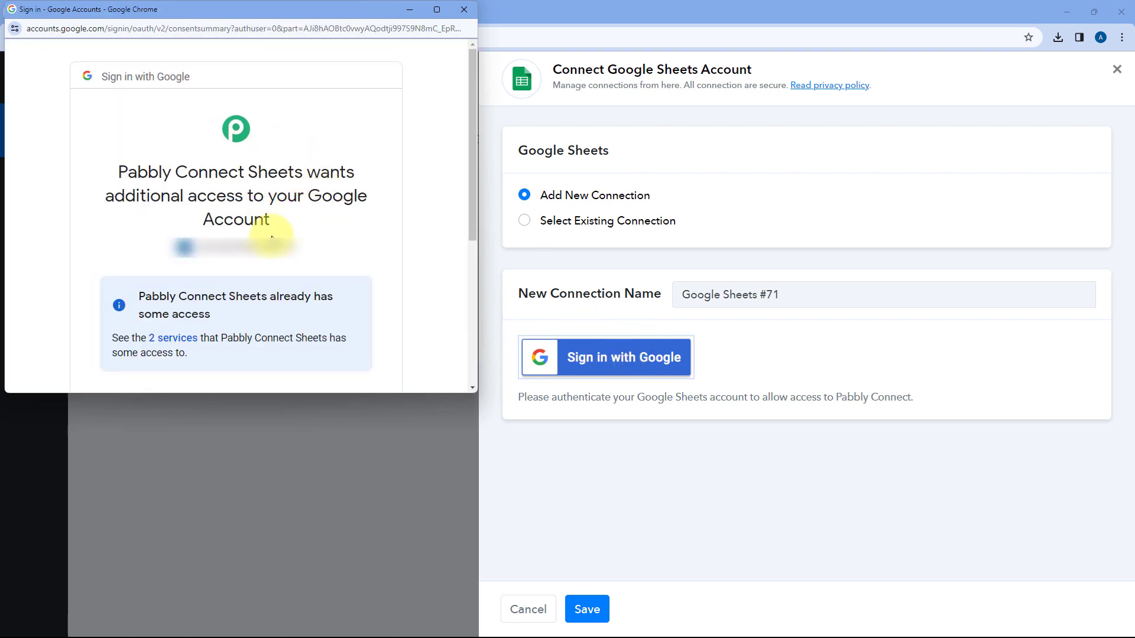
pyautogui.scroll(-3, 274, 230)
pyautogui.click(305, 346)
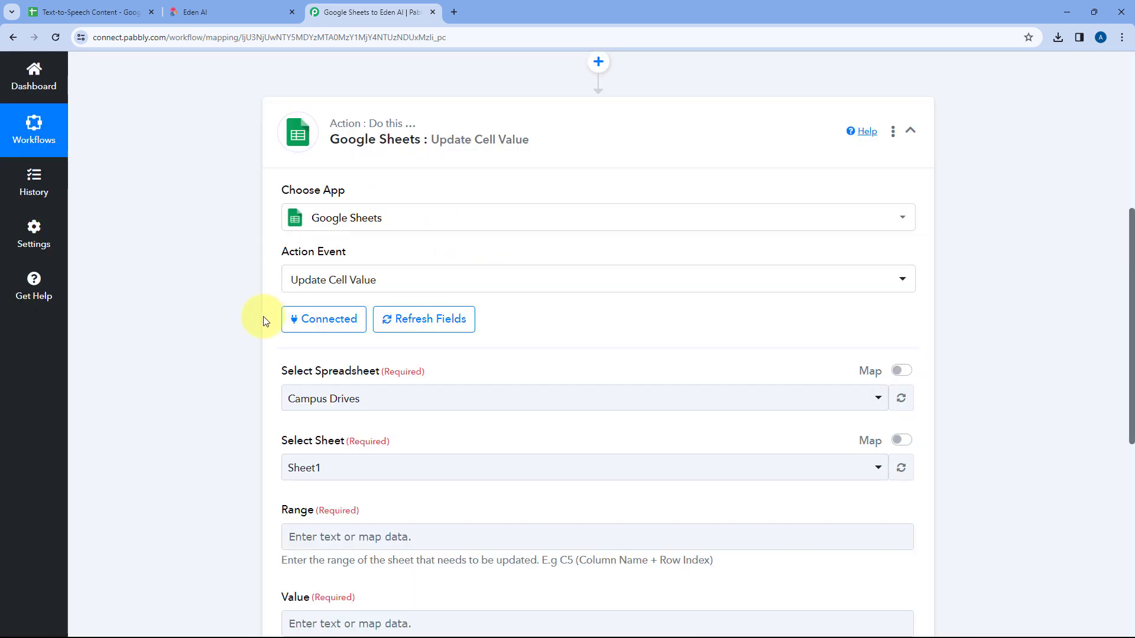
# Step: Select Text-to-Speech Content as the spreadsheet for the Update Cell Value step
pyautogui.scroll(-2, 535, 283)
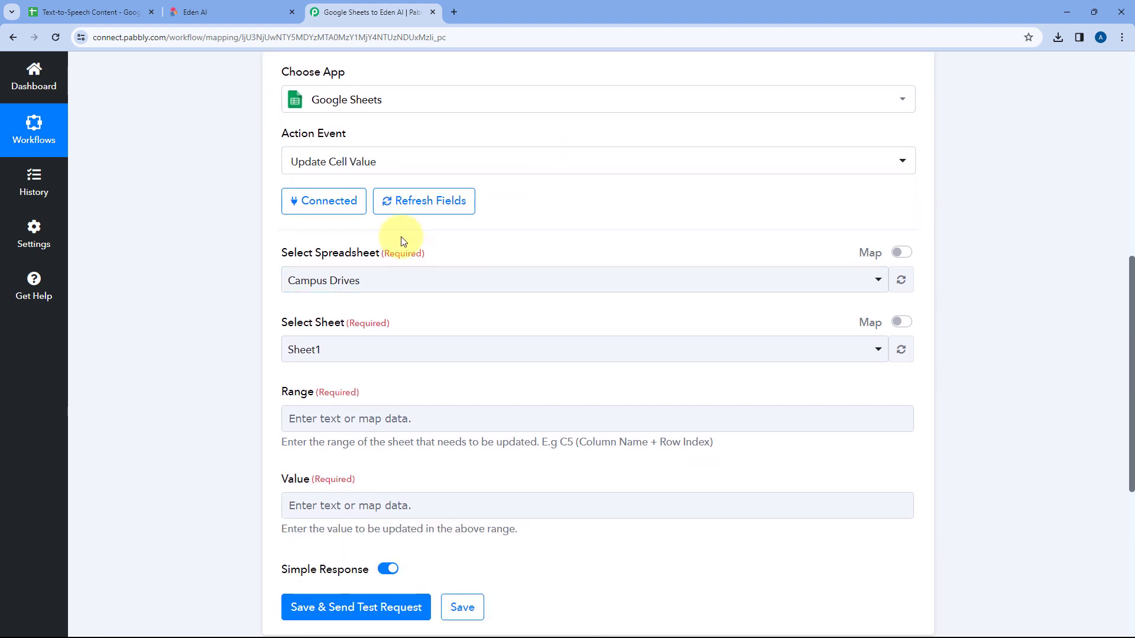
pyautogui.scroll(-1, 426, 224)
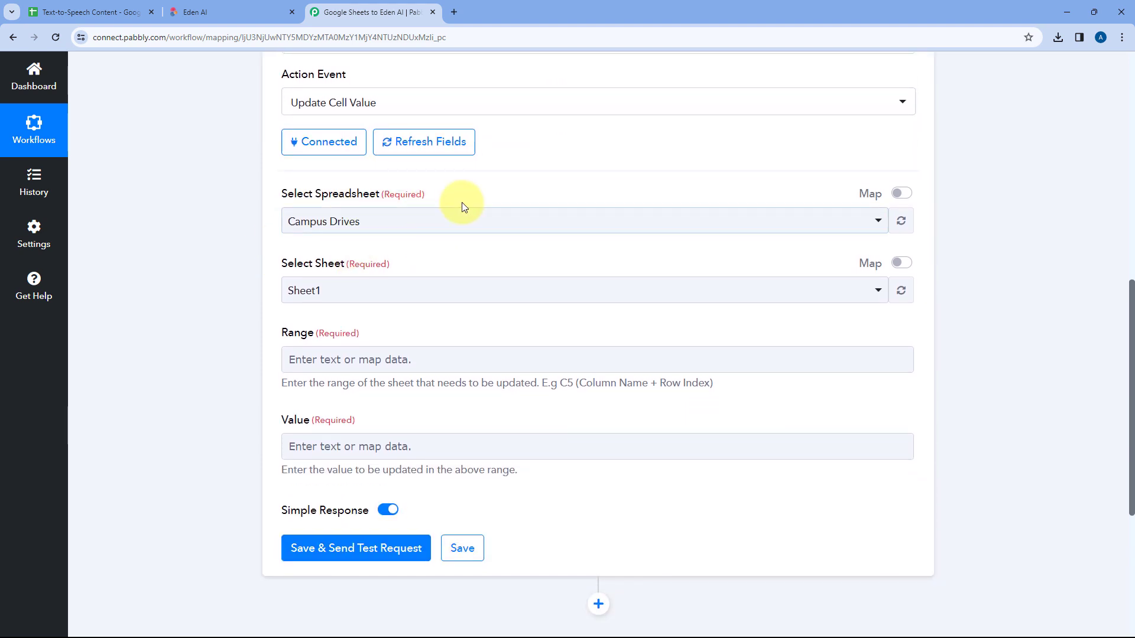
pyautogui.click(483, 220)
pyautogui.scroll(-1, 243, 264)
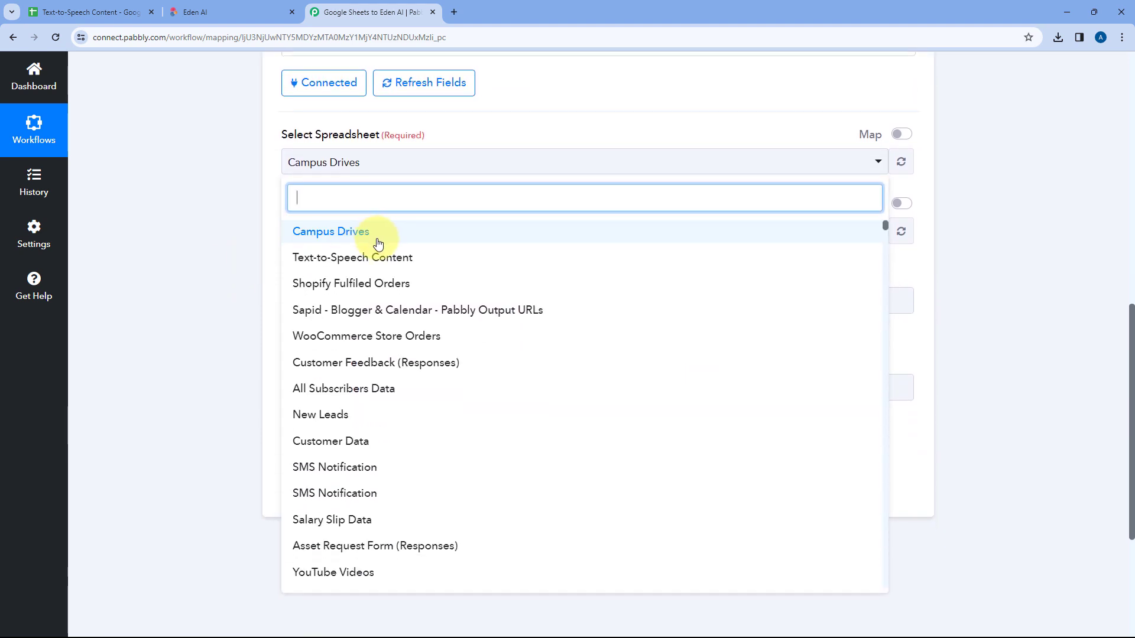
pyautogui.scroll(-3, 440, 320)
pyautogui.scroll(-5, 440, 320)
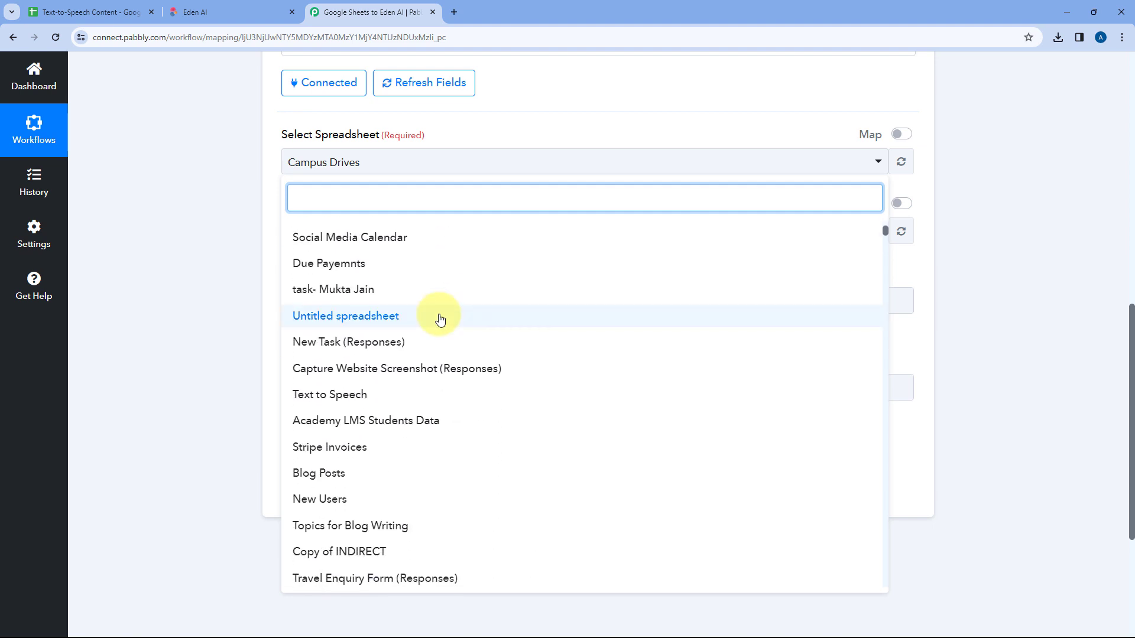
pyautogui.scroll(5, 441, 341)
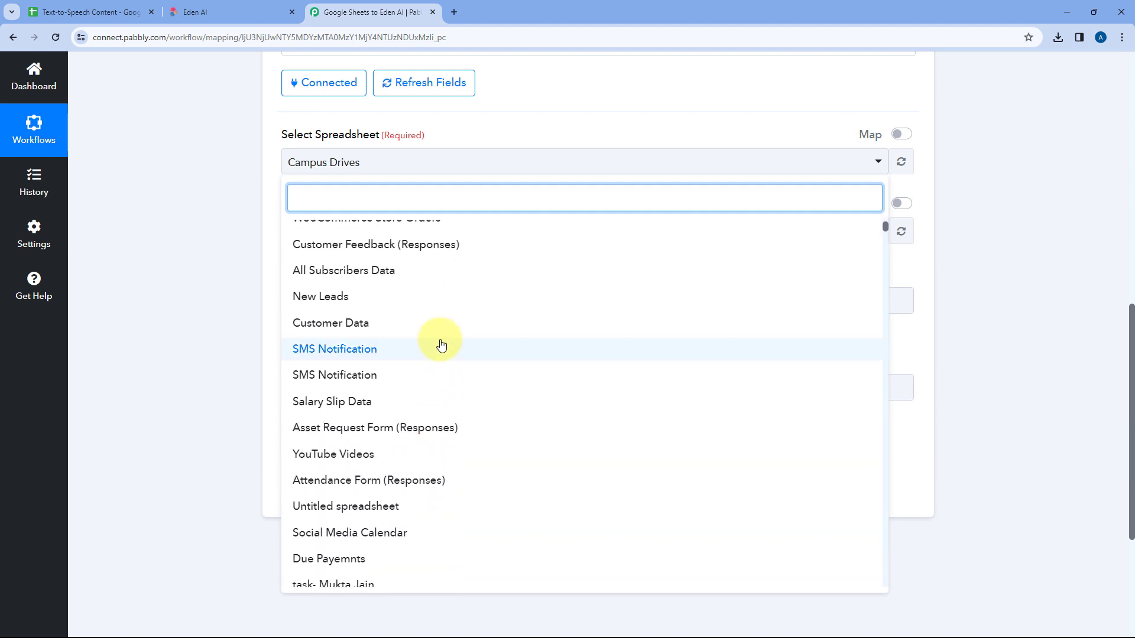
pyautogui.scroll(2, 441, 346)
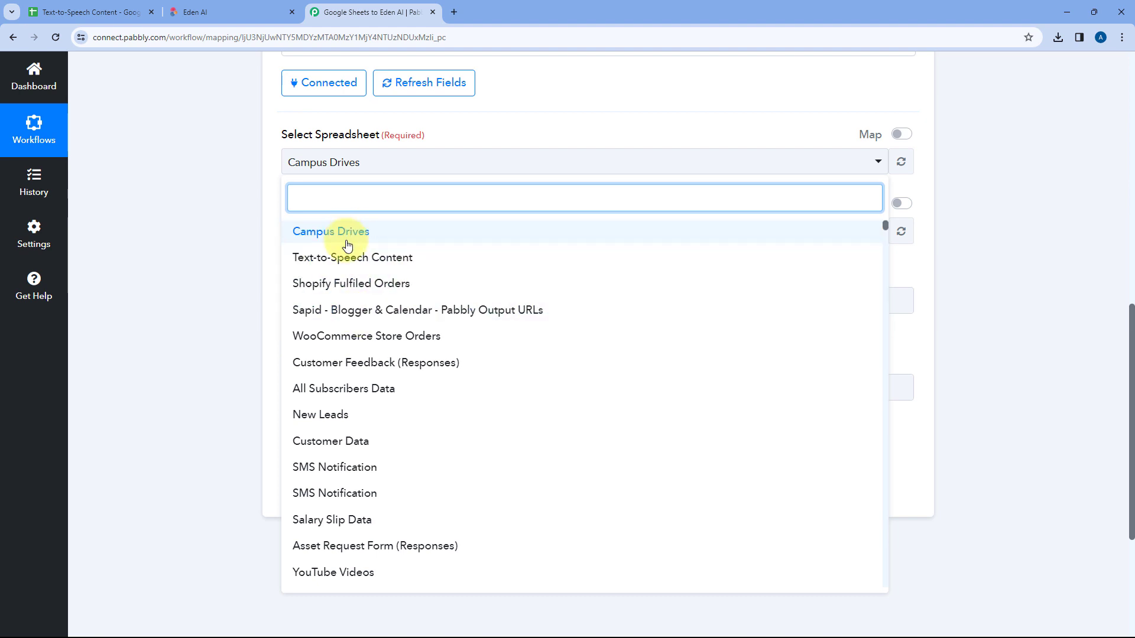
pyautogui.click(121, 6)
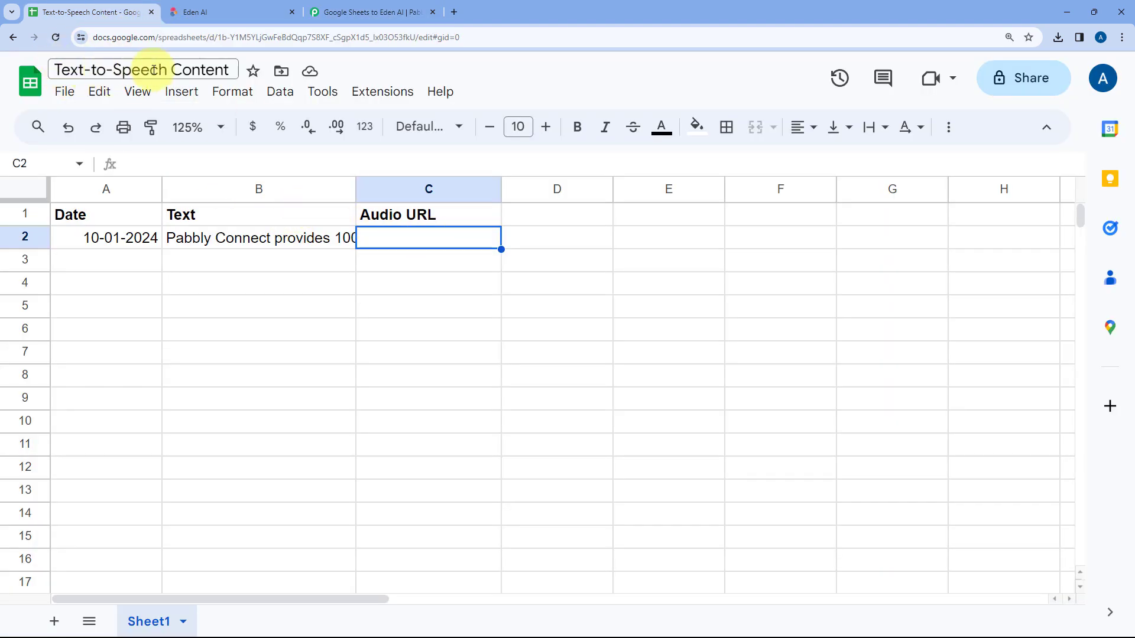
pyautogui.click(221, 237)
pyautogui.click(352, 5)
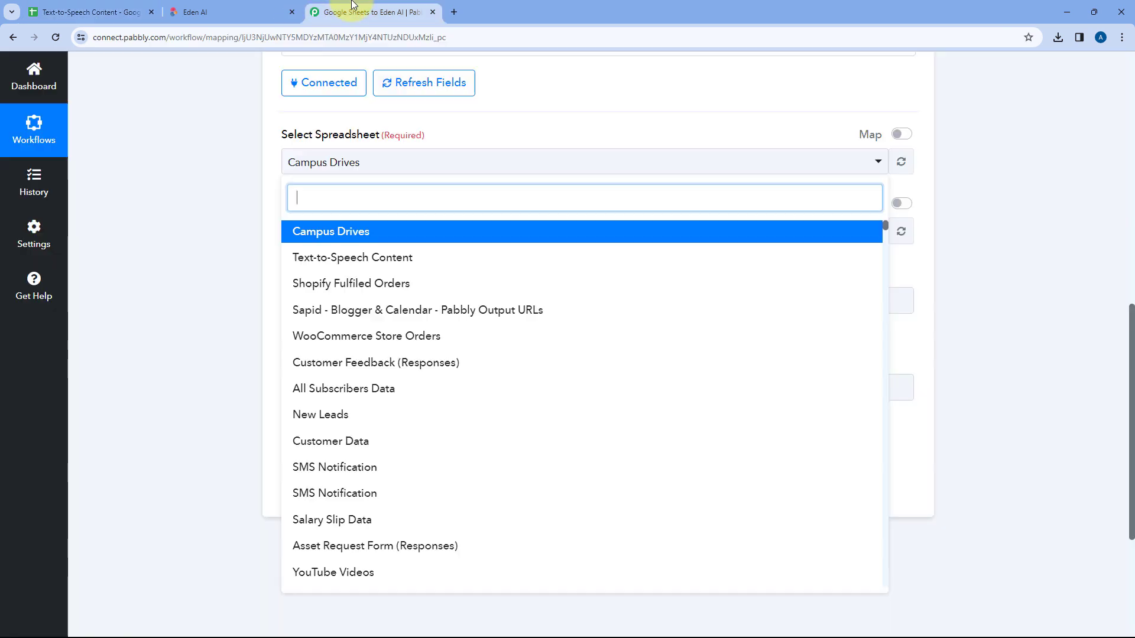
pyautogui.click(366, 259)
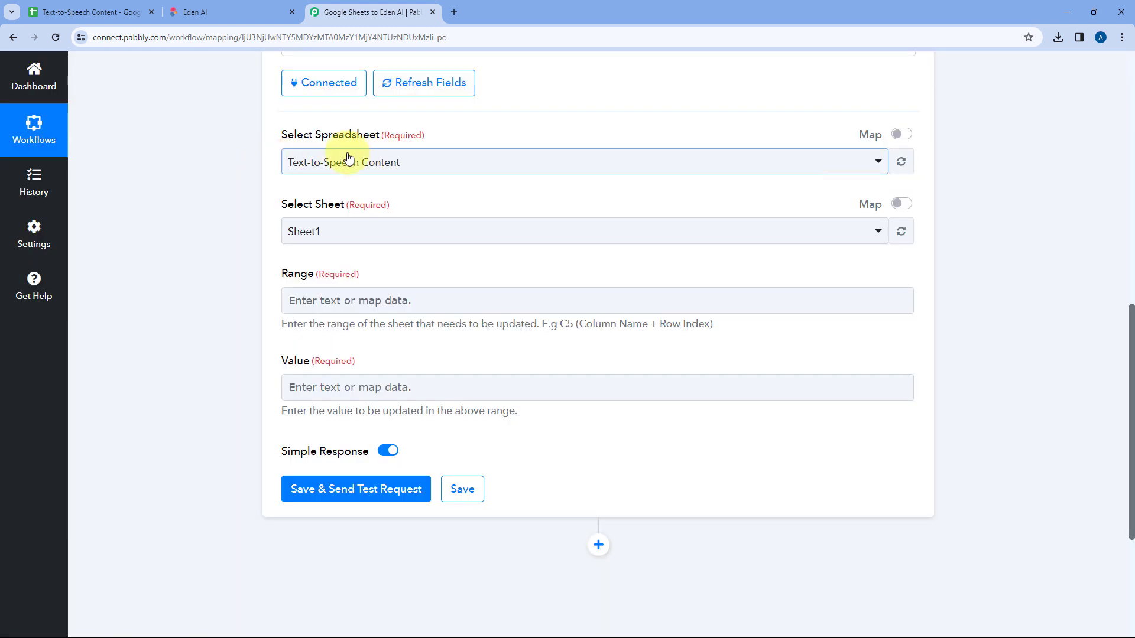
# Step: Check the sheet name in the spreadsheet and select Sheet1 as the sheet for the Update Cell Value step
pyautogui.click(84, 12)
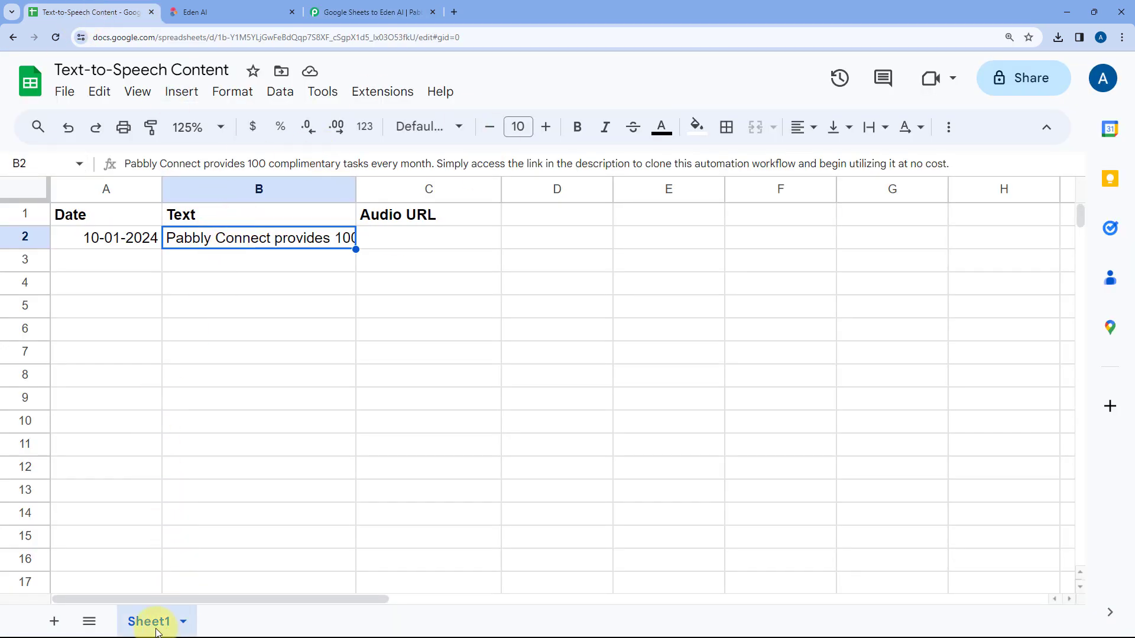
pyautogui.click(354, 11)
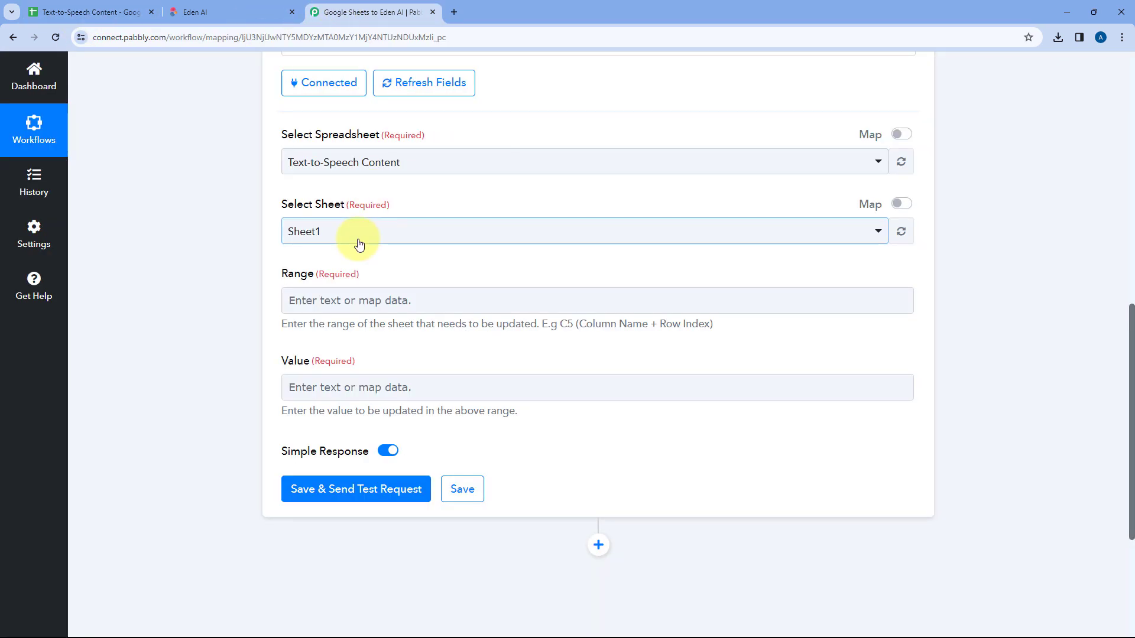
pyautogui.click(315, 236)
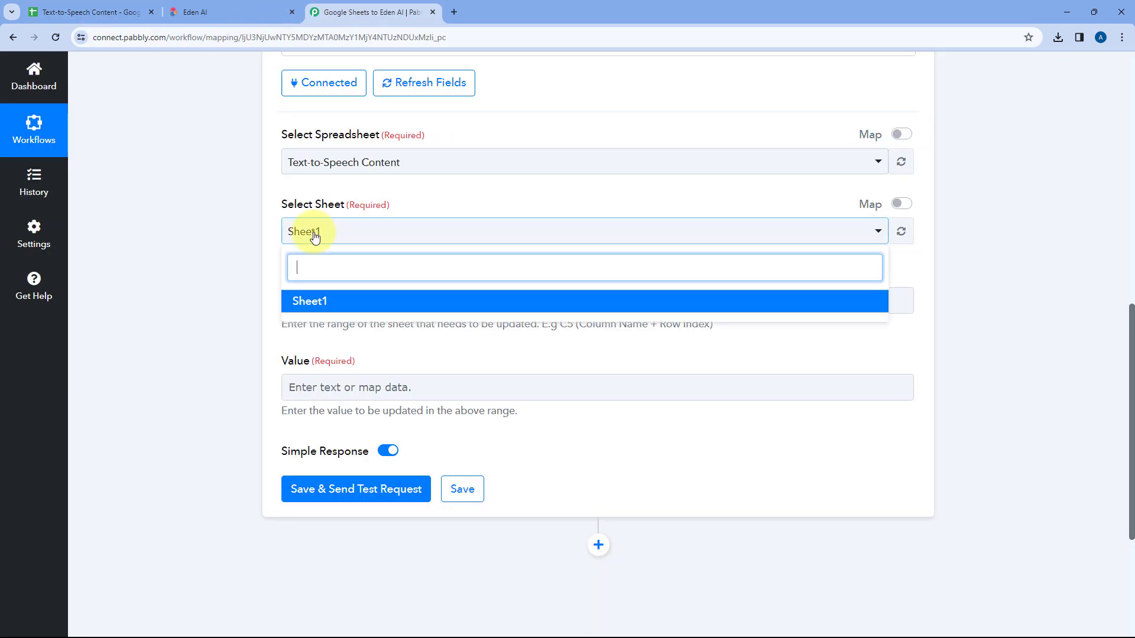
pyautogui.click(318, 302)
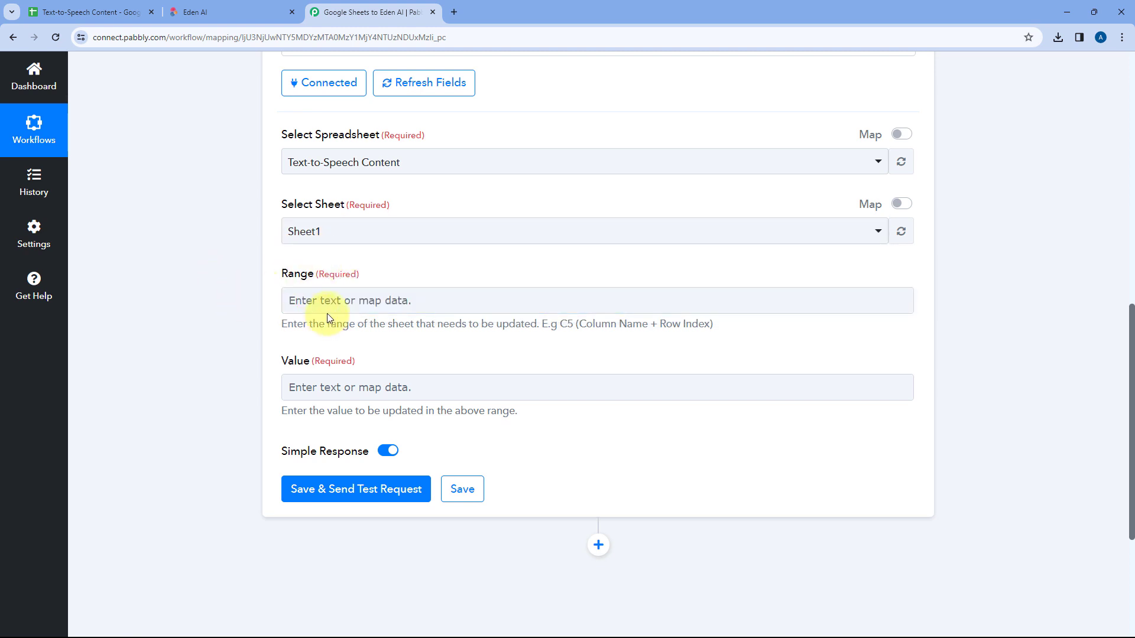
# Step: Locate the Audio URL cell in the spreadsheet that belongs to the source text in row 2
pyautogui.click(308, 306)
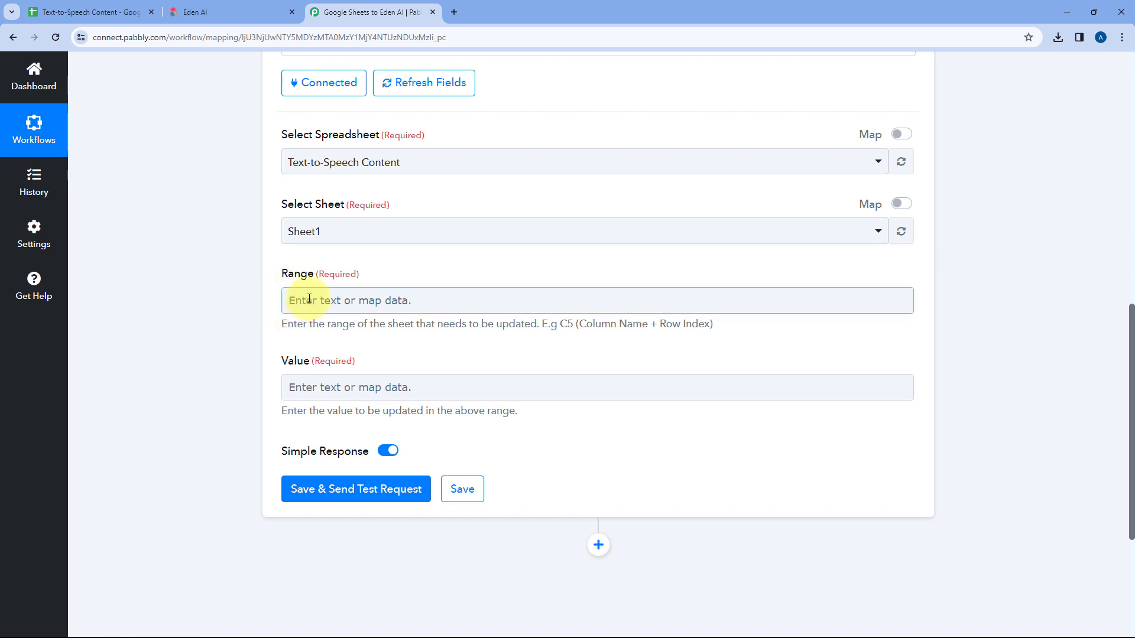
pyautogui.click(84, 8)
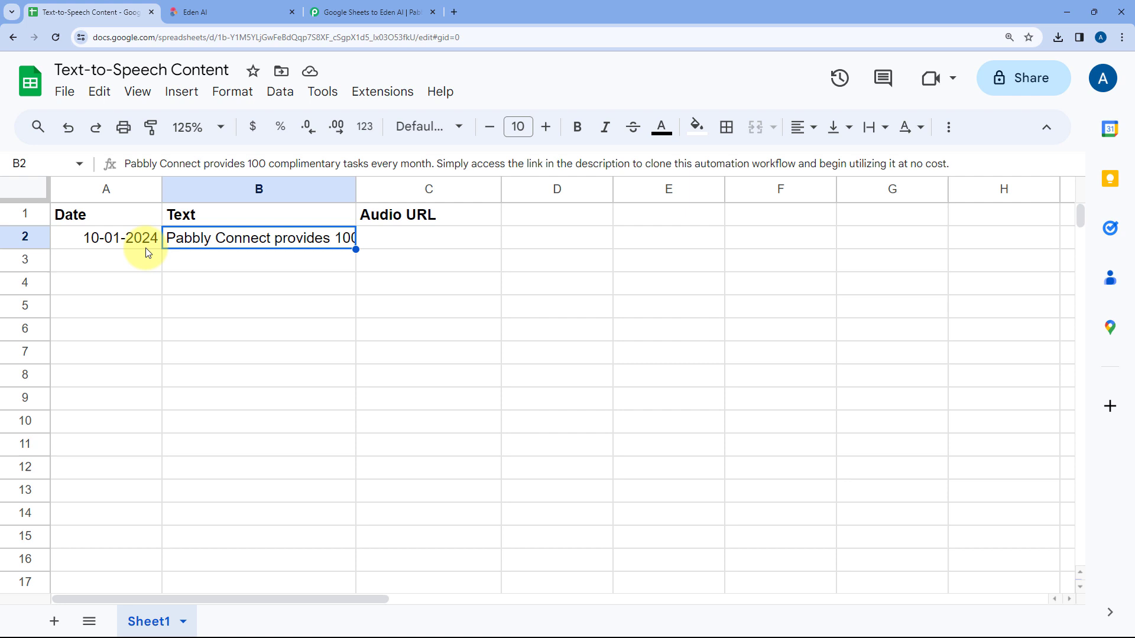
pyautogui.click(387, 244)
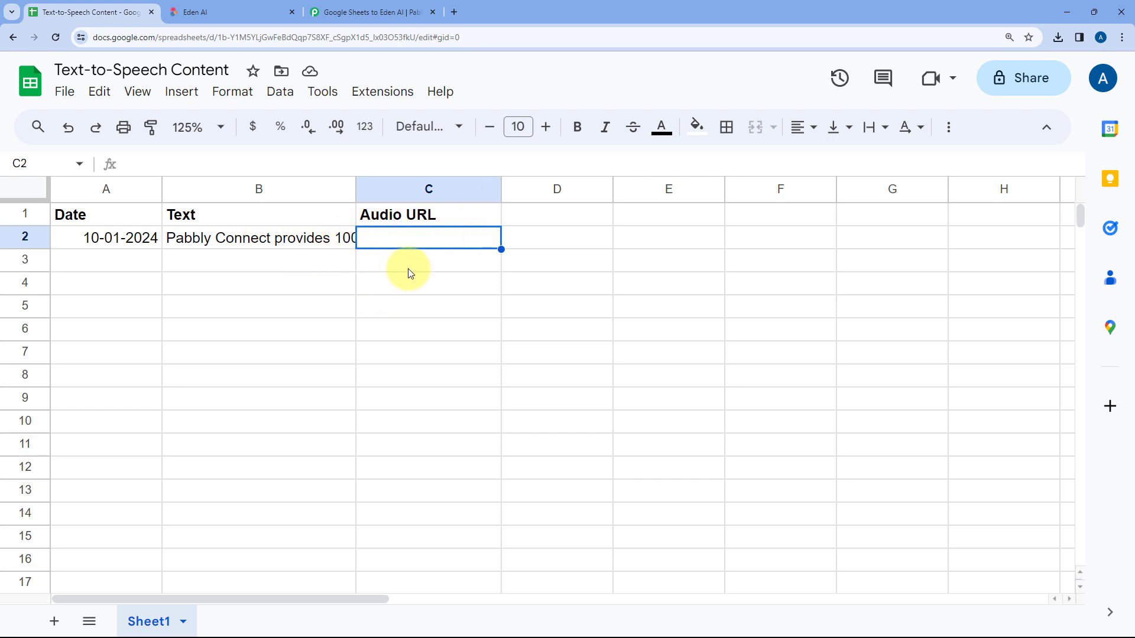
pyautogui.click(225, 244)
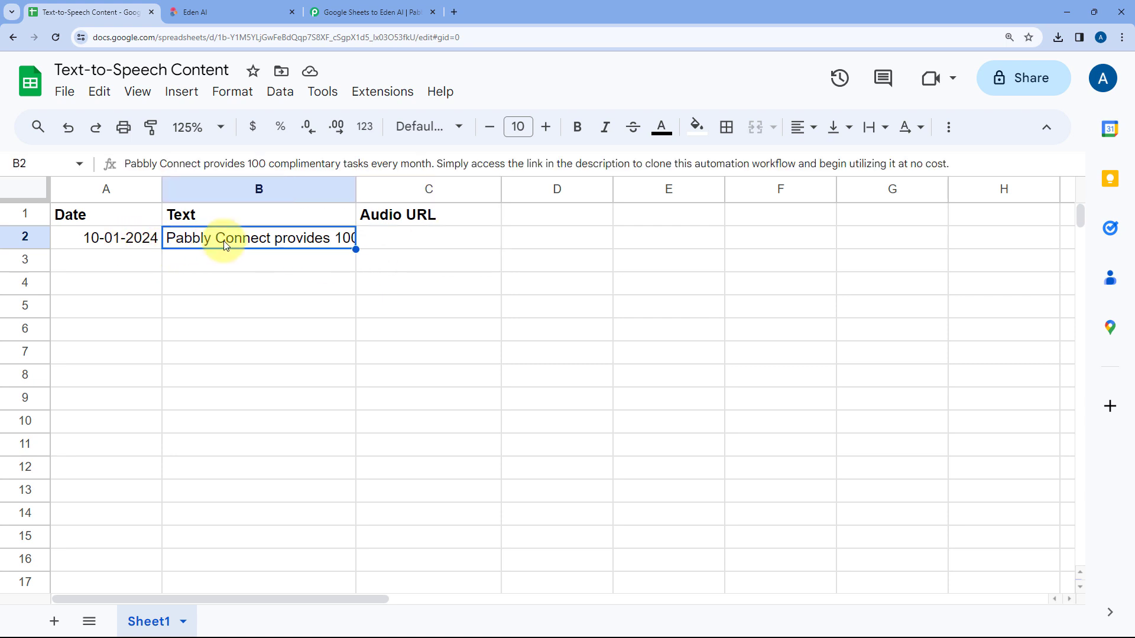
pyautogui.click(366, 12)
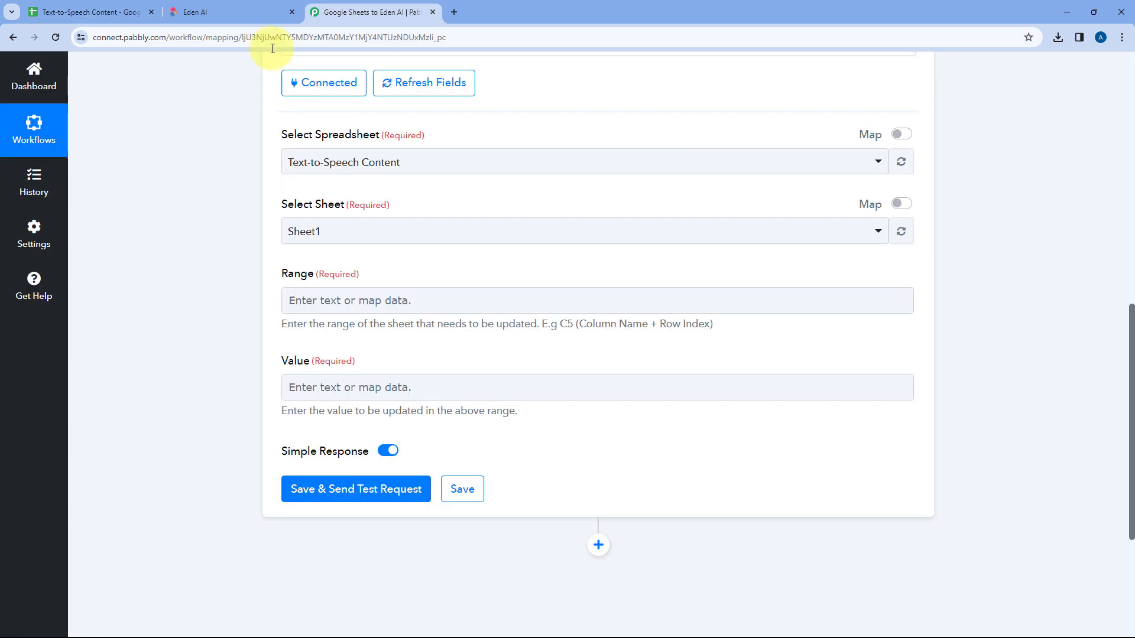
# Step: Examine the response received by the Google Sheets trigger for the row index of the updated row
pyautogui.scroll(8, 251, 238)
pyautogui.scroll(2, 251, 239)
pyautogui.click(393, 253)
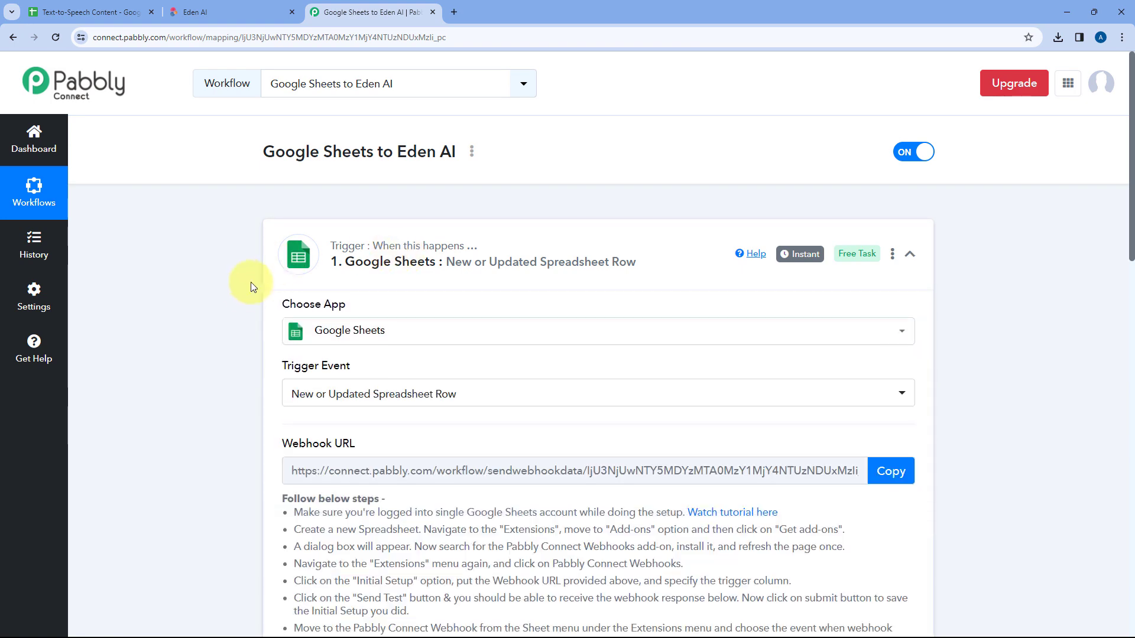
pyautogui.scroll(-10, 244, 286)
pyautogui.scroll(-4, 280, 286)
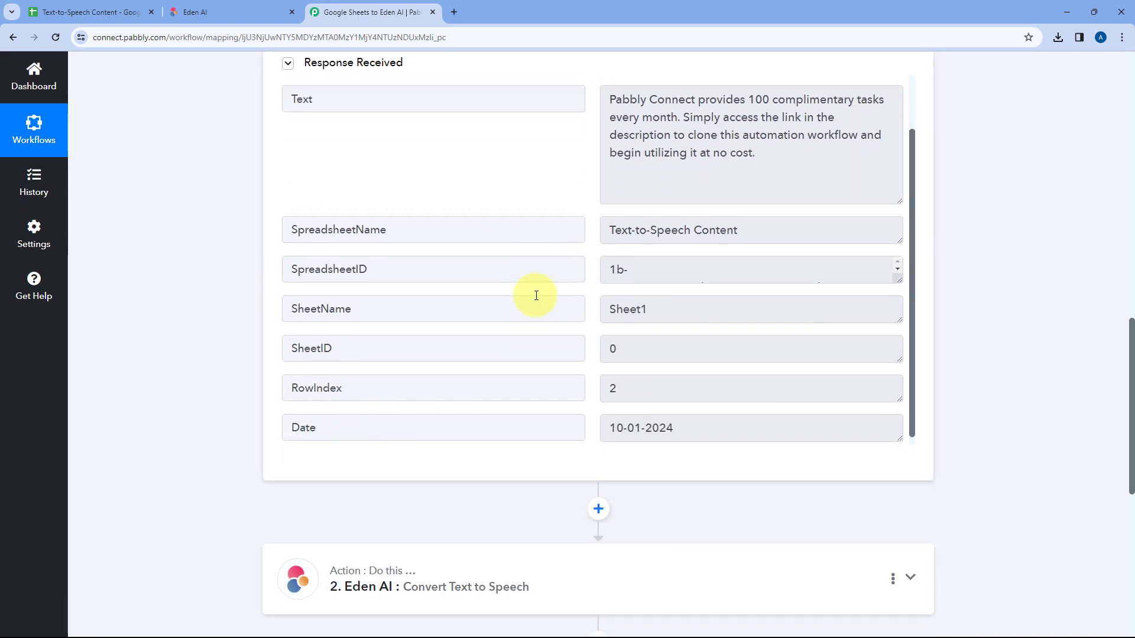
pyautogui.moveTo(634, 372); pyautogui.dragTo(596, 356)
pyautogui.click(588, 350)
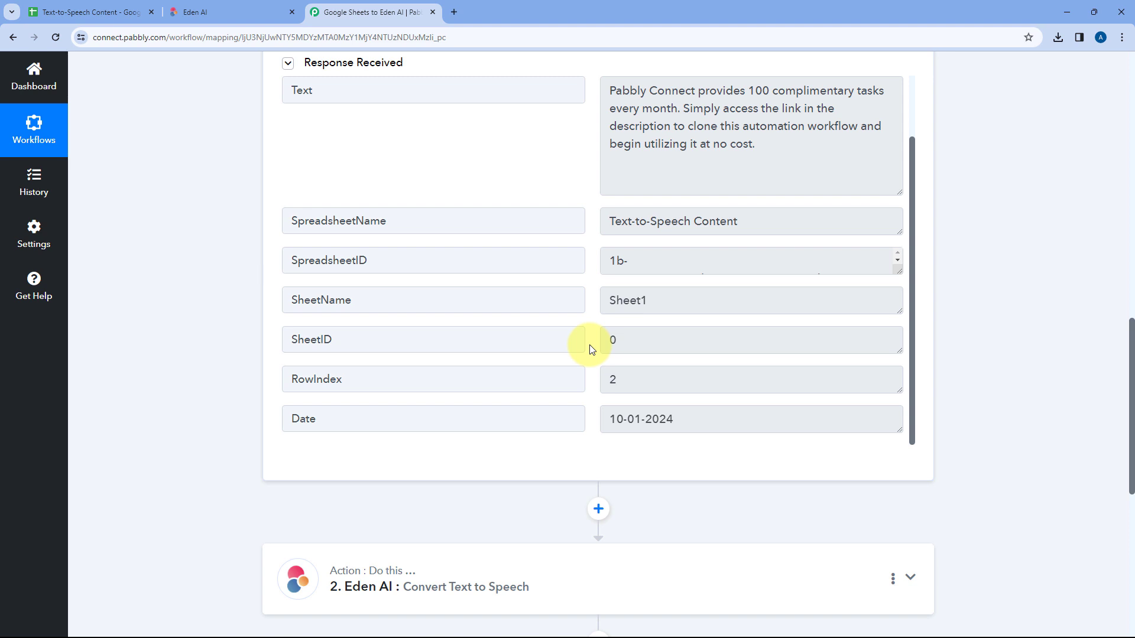
pyautogui.scroll(-8, 240, 317)
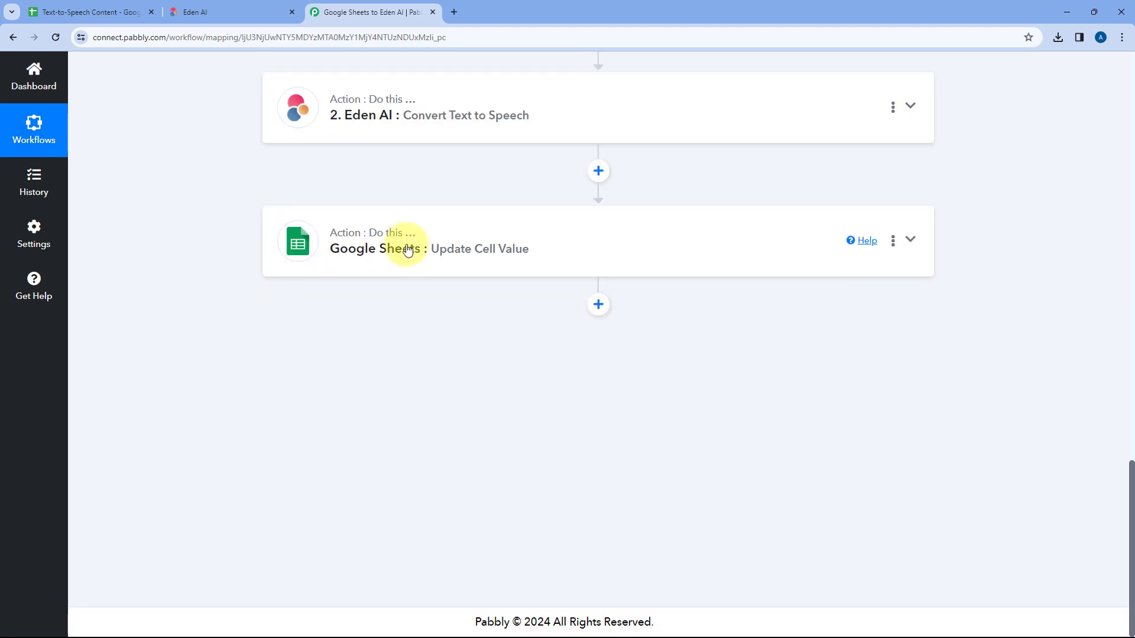
# Step: Set the Update Cell Value step's range to column letter C followed by the RowIndex mapped from the Google Sheets trigger
pyautogui.click(408, 248)
pyautogui.scroll(-7, 135, 258)
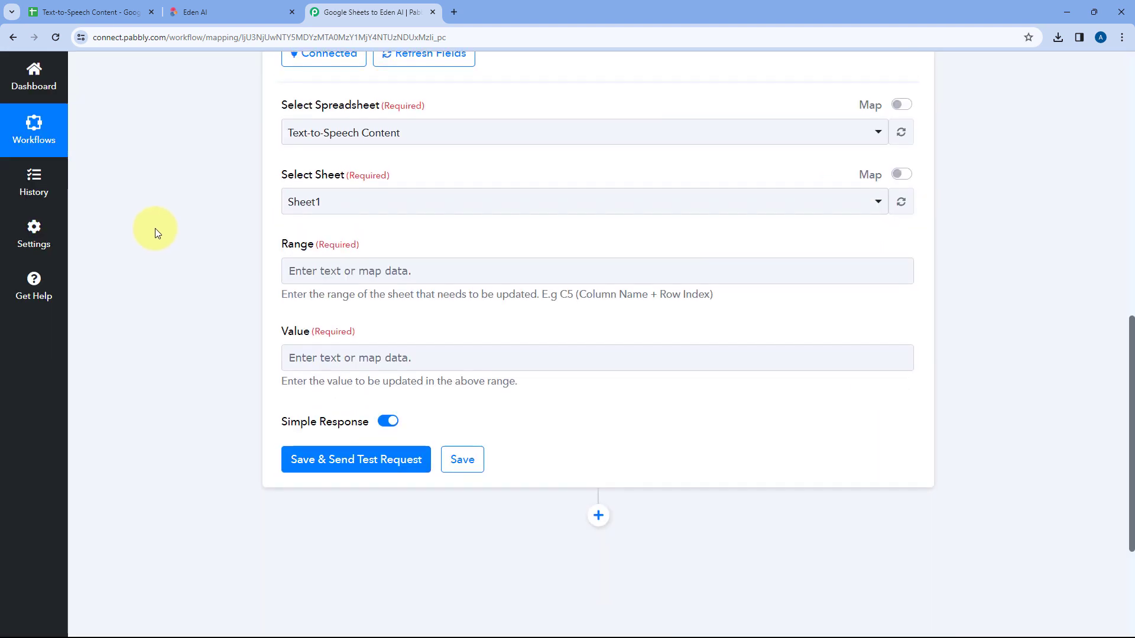
pyautogui.click(106, 11)
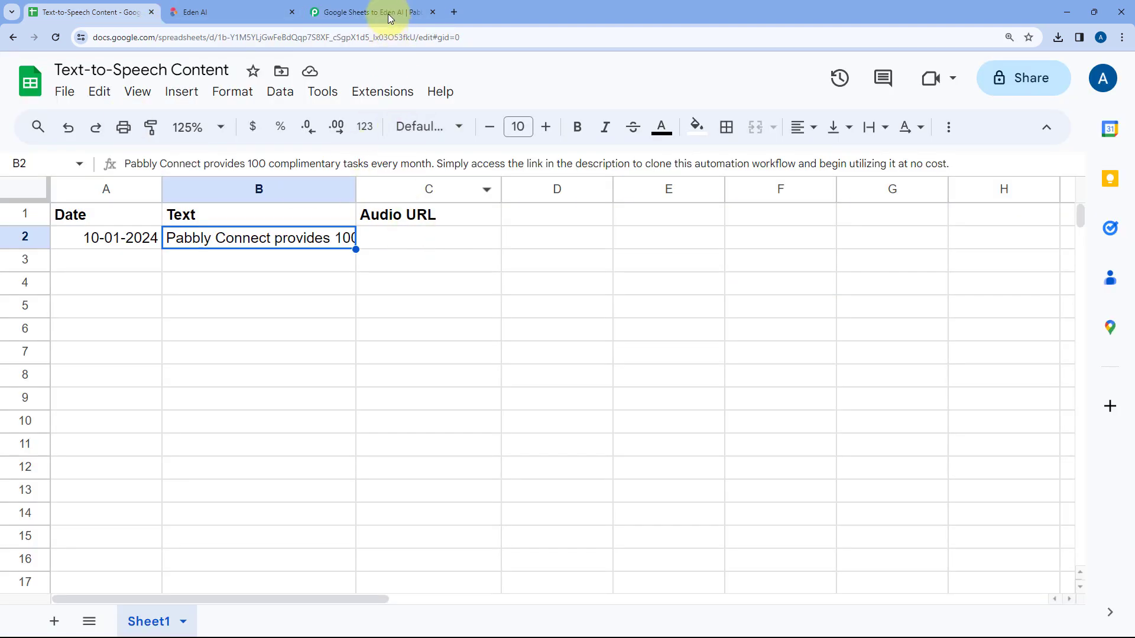
pyautogui.click(413, 12)
pyautogui.click(331, 213)
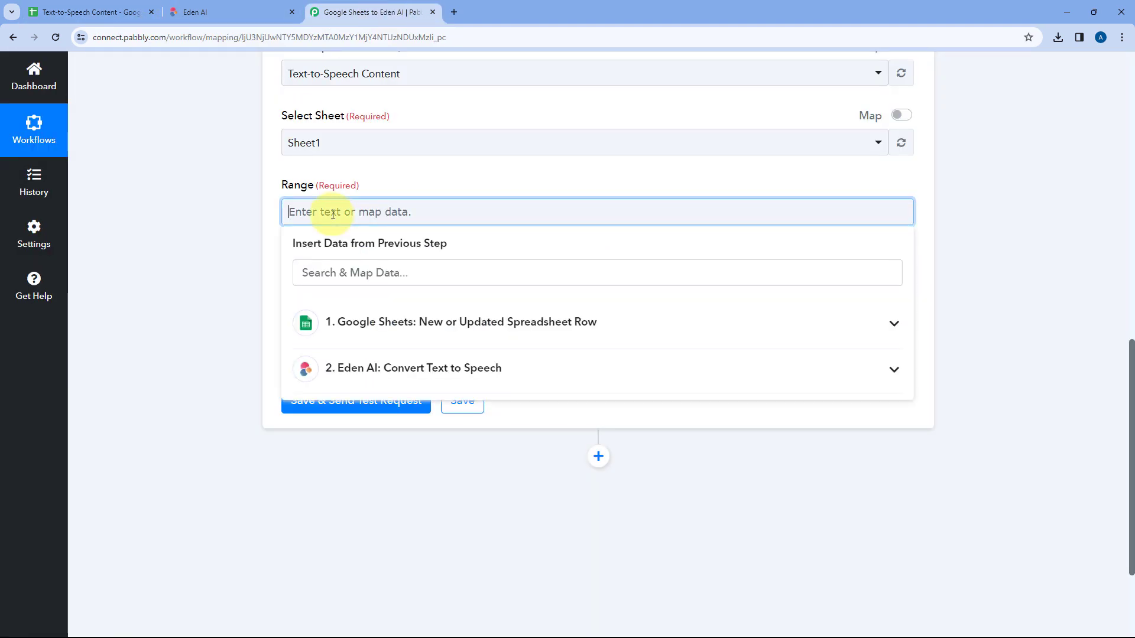
pyautogui.click(94, 12)
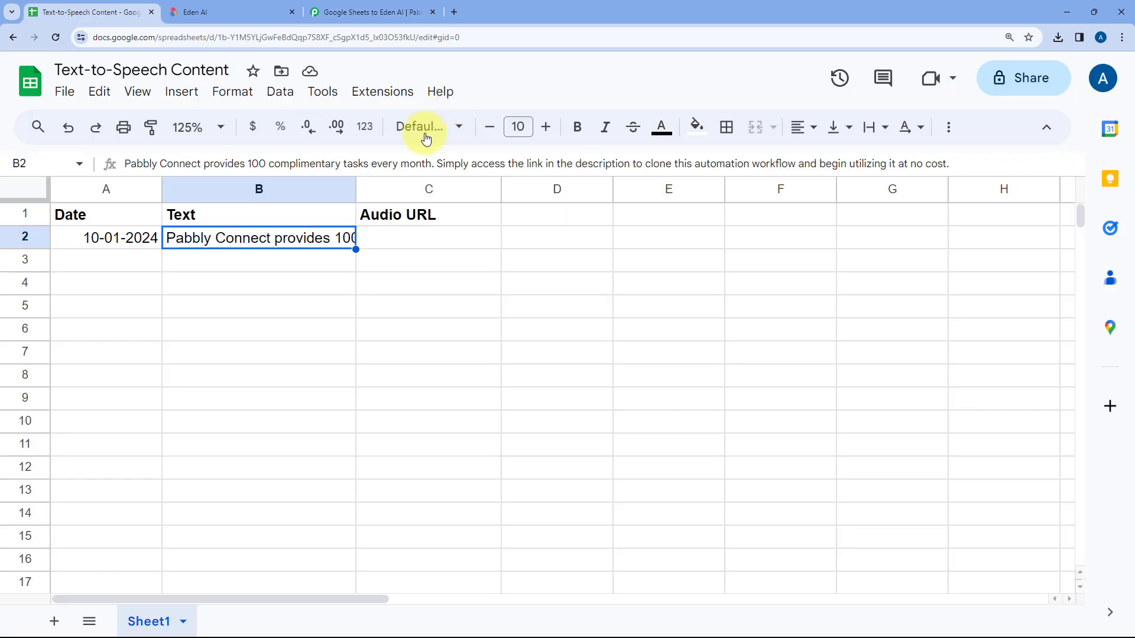
pyautogui.click(424, 239)
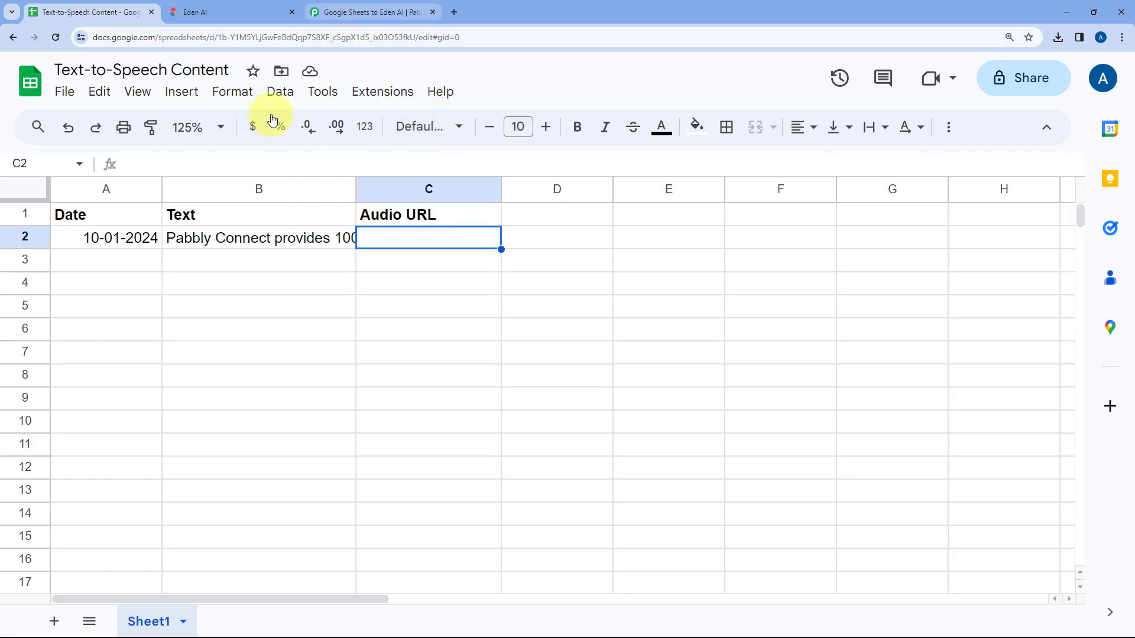
pyautogui.click(331, 11)
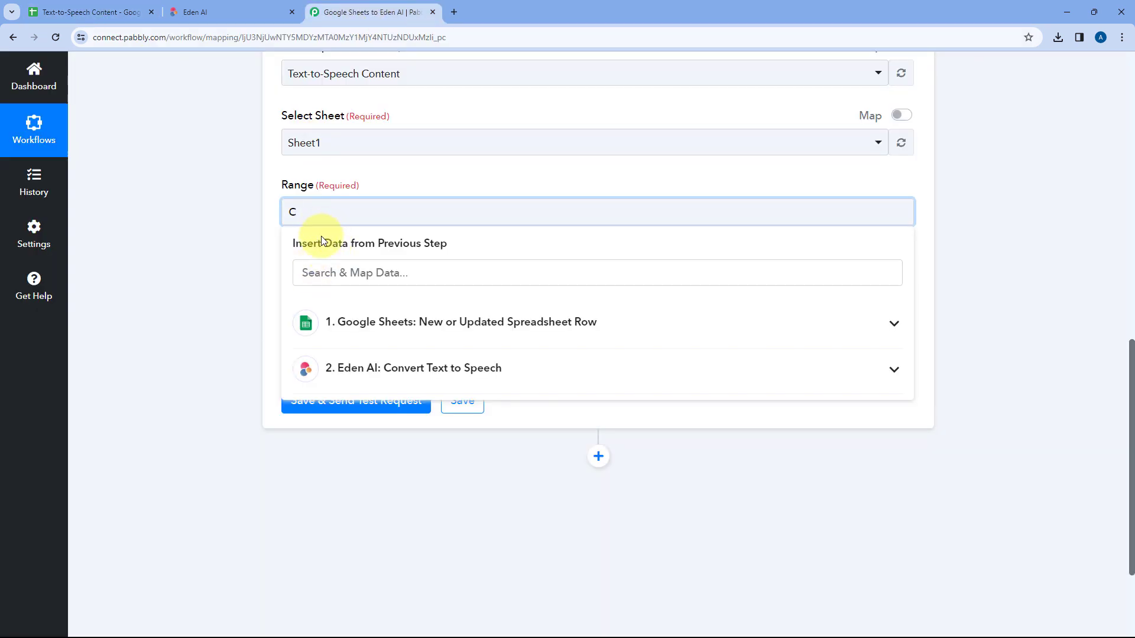
pyautogui.click(399, 329)
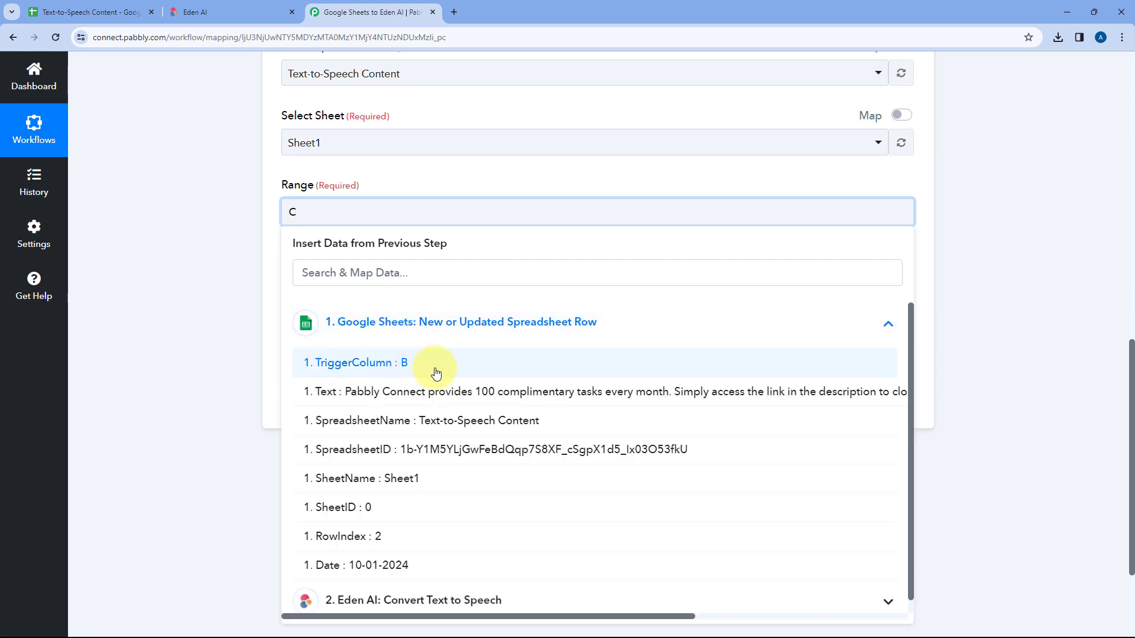
pyautogui.click(349, 528)
pyautogui.click(246, 214)
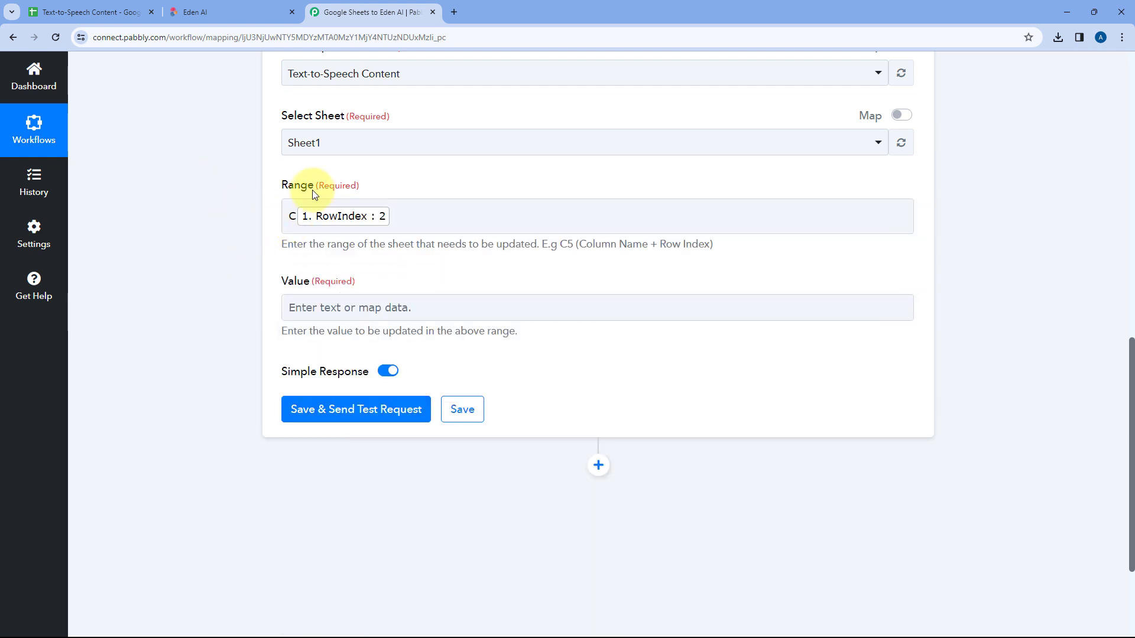
# Step: Check the Audio URL cell in the spreadsheet and examine the Eden AI step's response for the audio resource URL
pyautogui.click(89, 12)
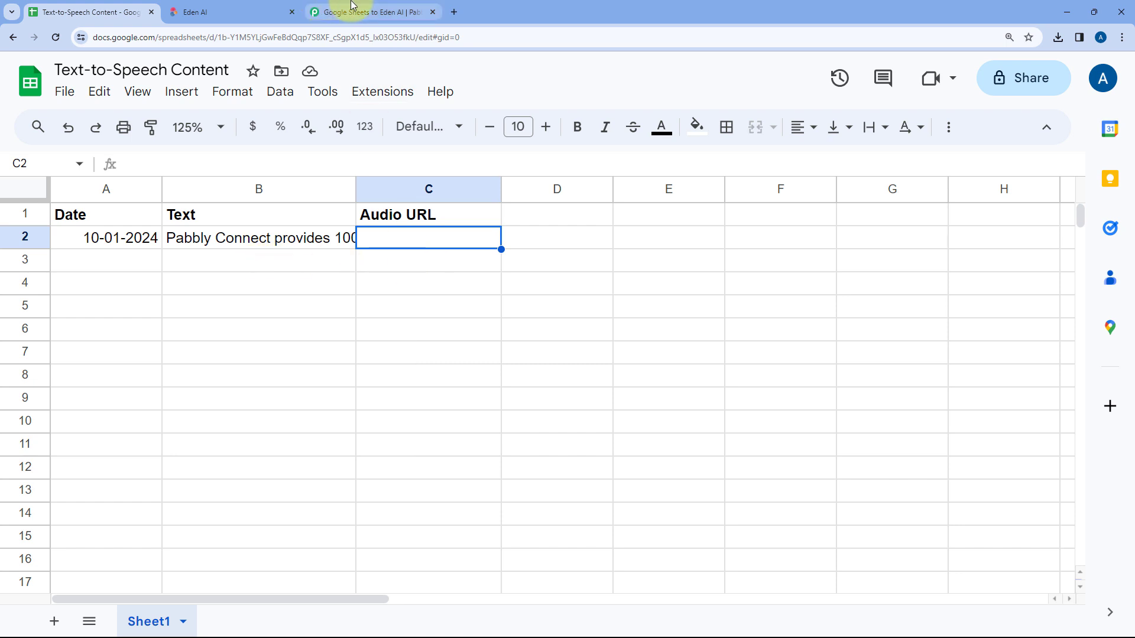
pyautogui.click(366, 12)
pyautogui.scroll(-1, 363, 243)
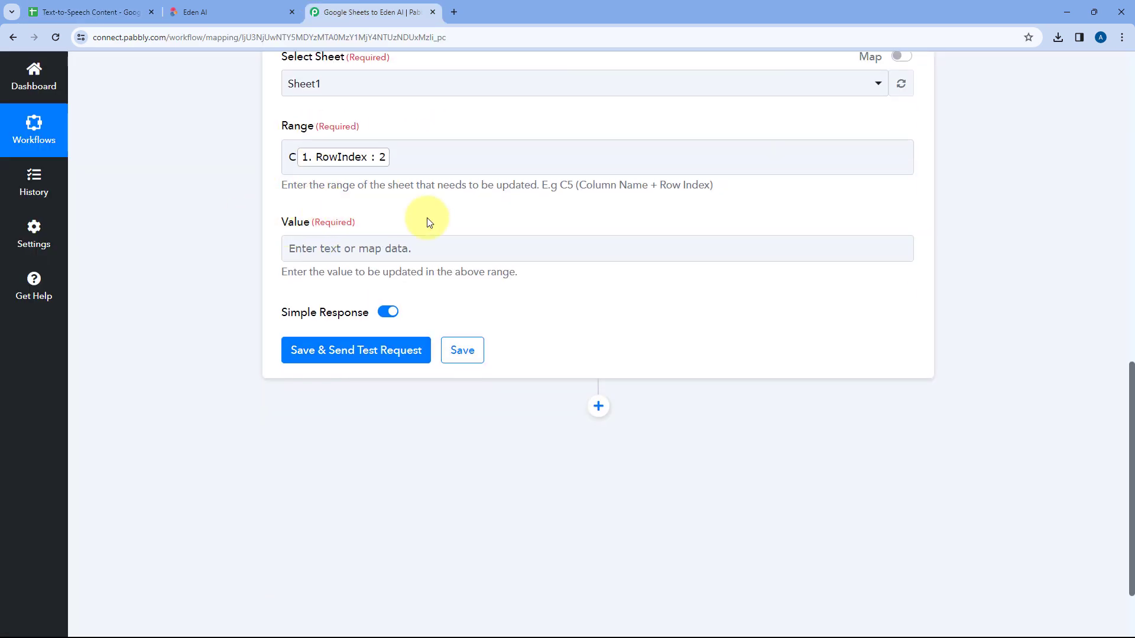
pyautogui.scroll(10, 494, 253)
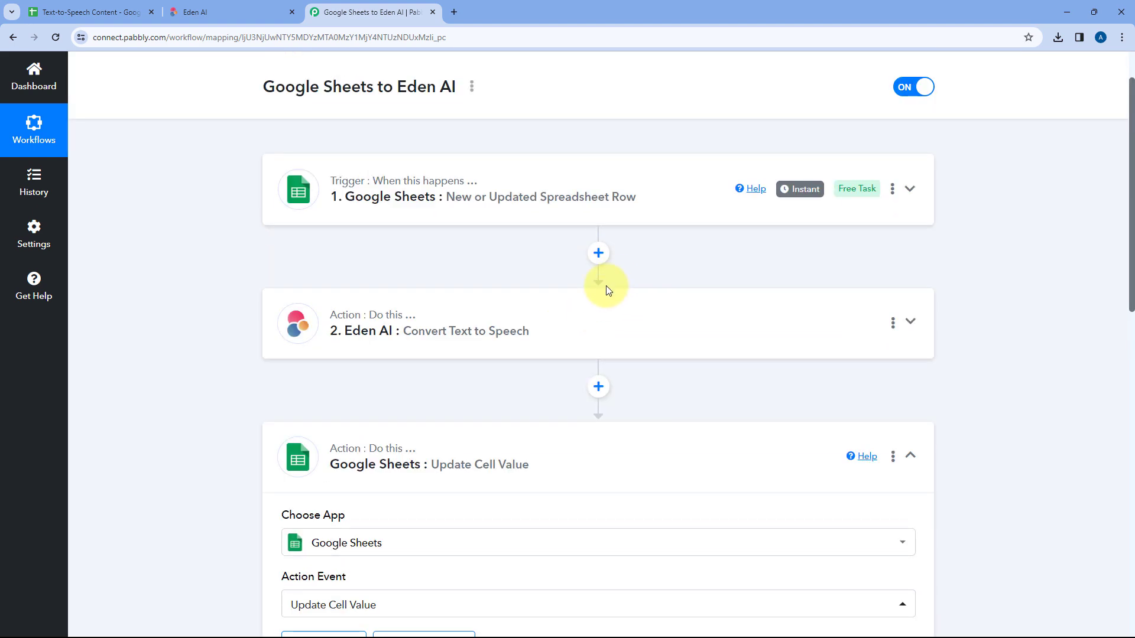
pyautogui.click(541, 313)
pyautogui.scroll(-8, 535, 370)
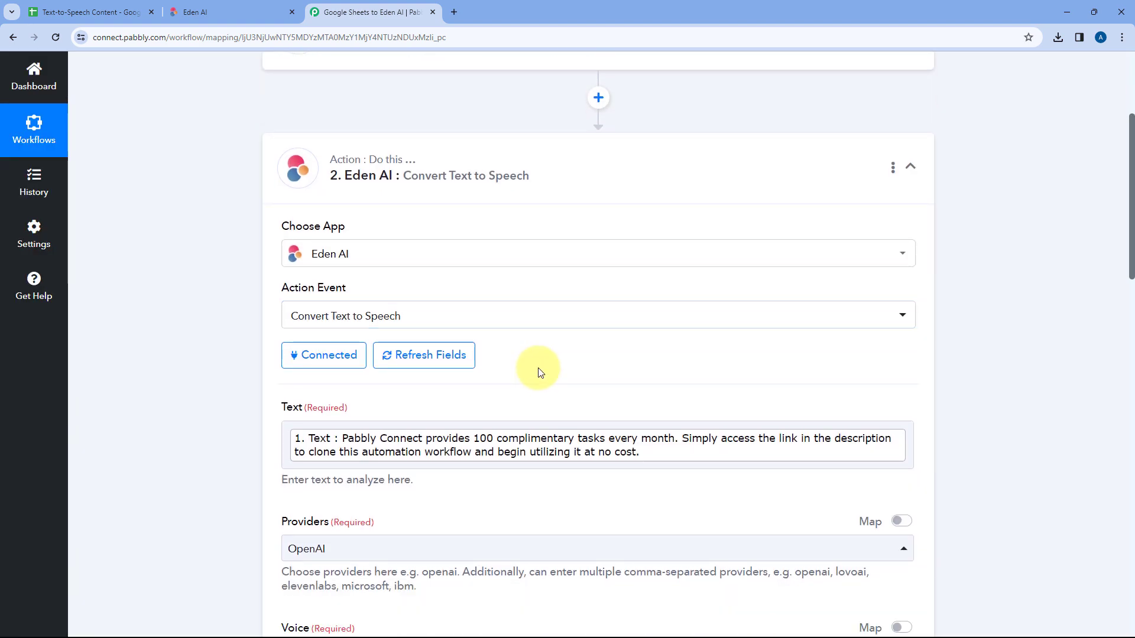
pyautogui.scroll(-9, 541, 364)
pyautogui.scroll(2, 621, 295)
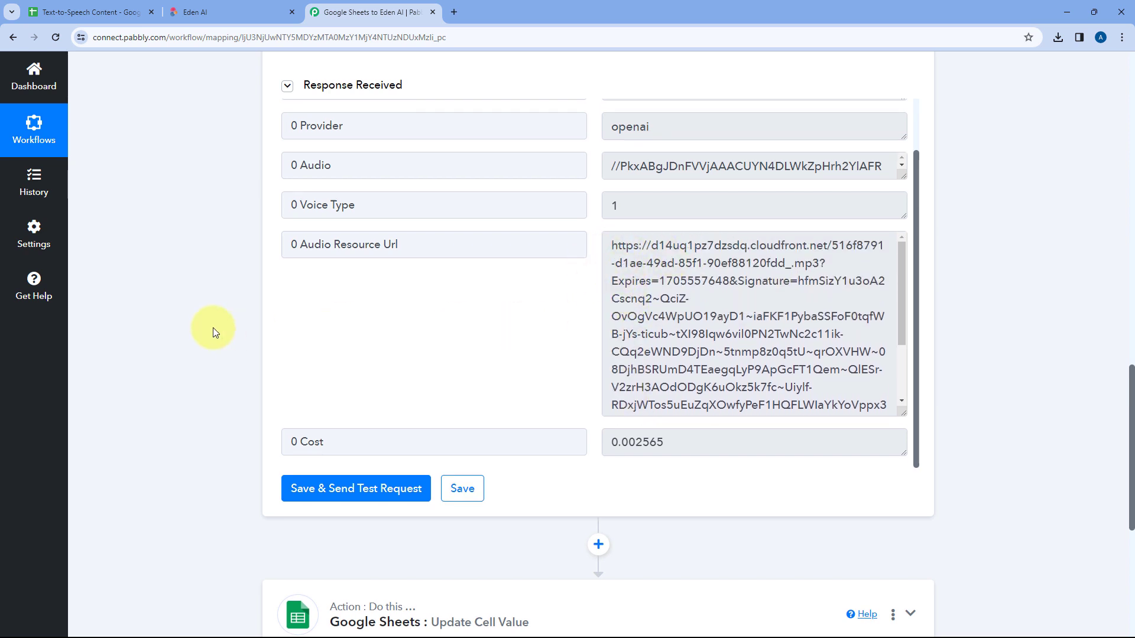
pyautogui.scroll(-6, 218, 329)
pyautogui.click(468, 253)
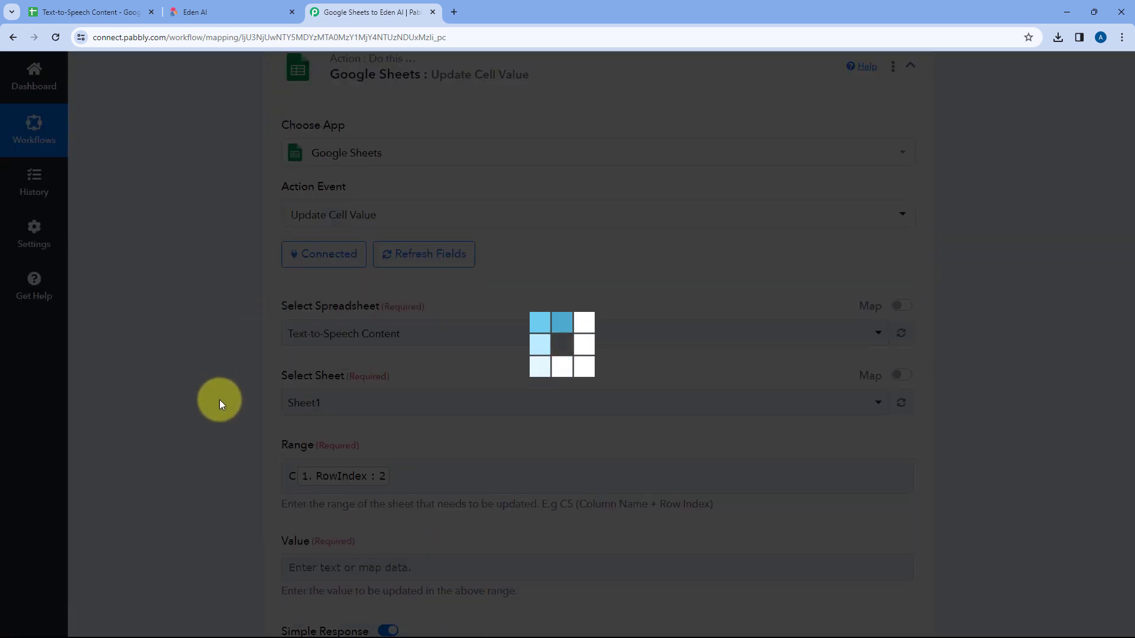
# Step: Map 0 Audio Resource Url from the Eden AI Convert Text to Speech step as the Update Cell Value step's value
pyautogui.scroll(-5, 221, 399)
pyautogui.scroll(-4, 230, 366)
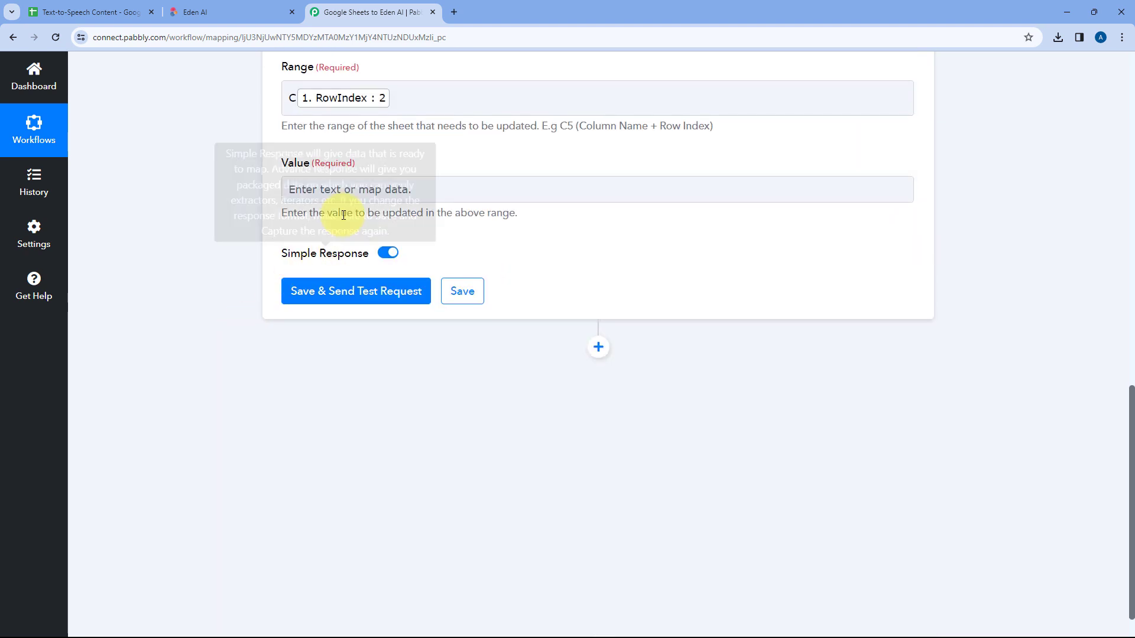
pyautogui.click(332, 186)
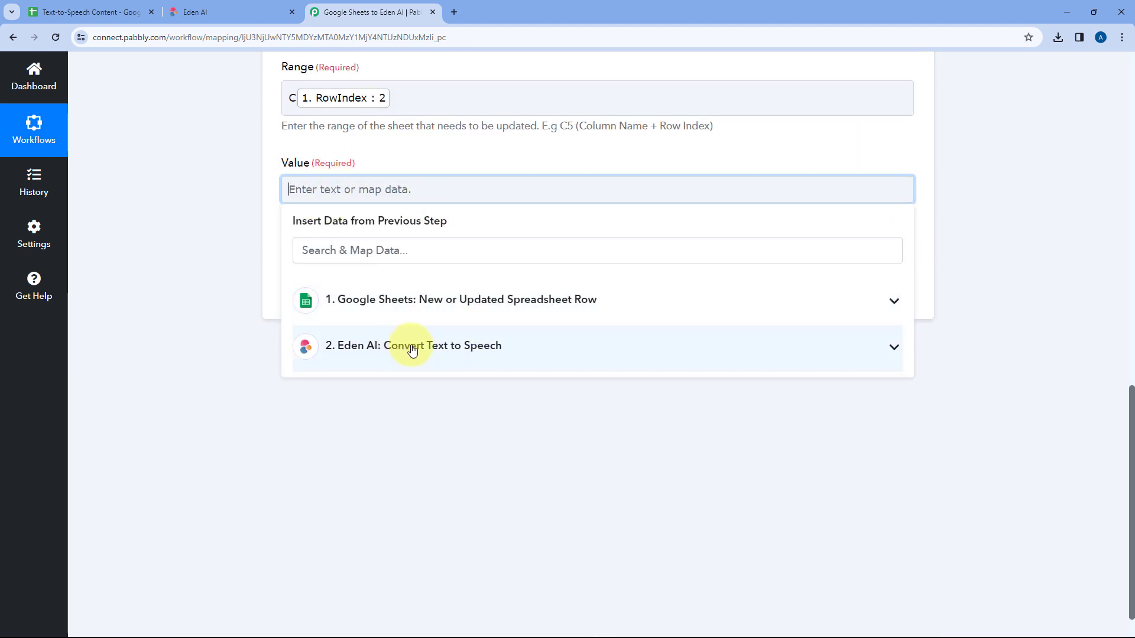
pyautogui.click(490, 347)
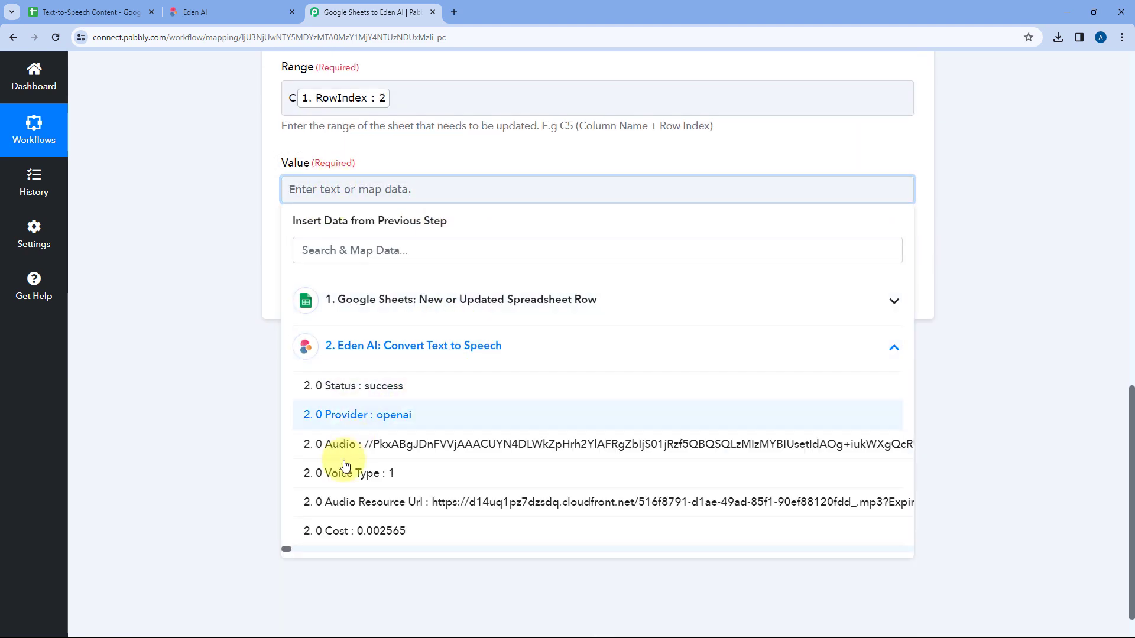
pyautogui.click(371, 502)
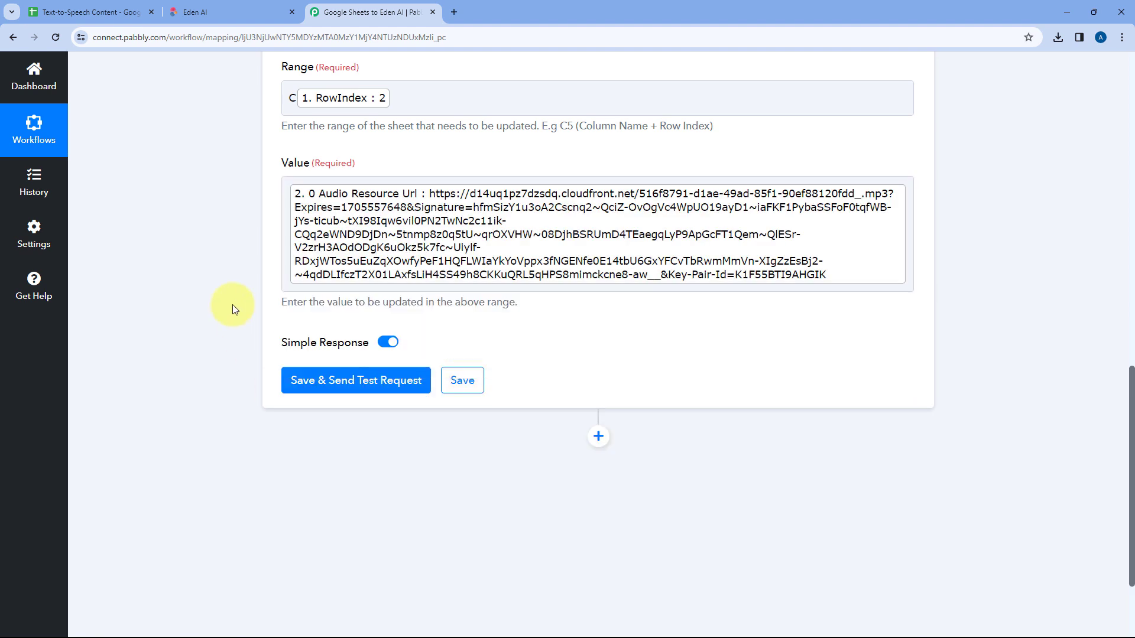
# Step: Check the target Audio URL cell in the spreadsheet, and save the Update Cell Value step while sending a test request
pyautogui.scroll(2, 481, 228)
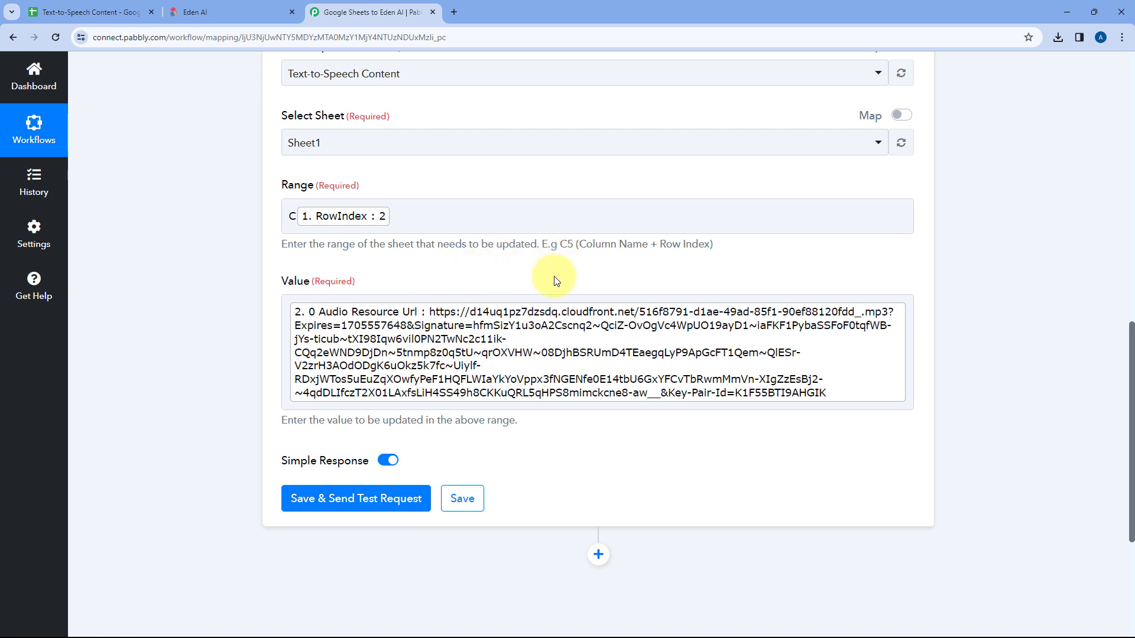
pyautogui.click(88, 12)
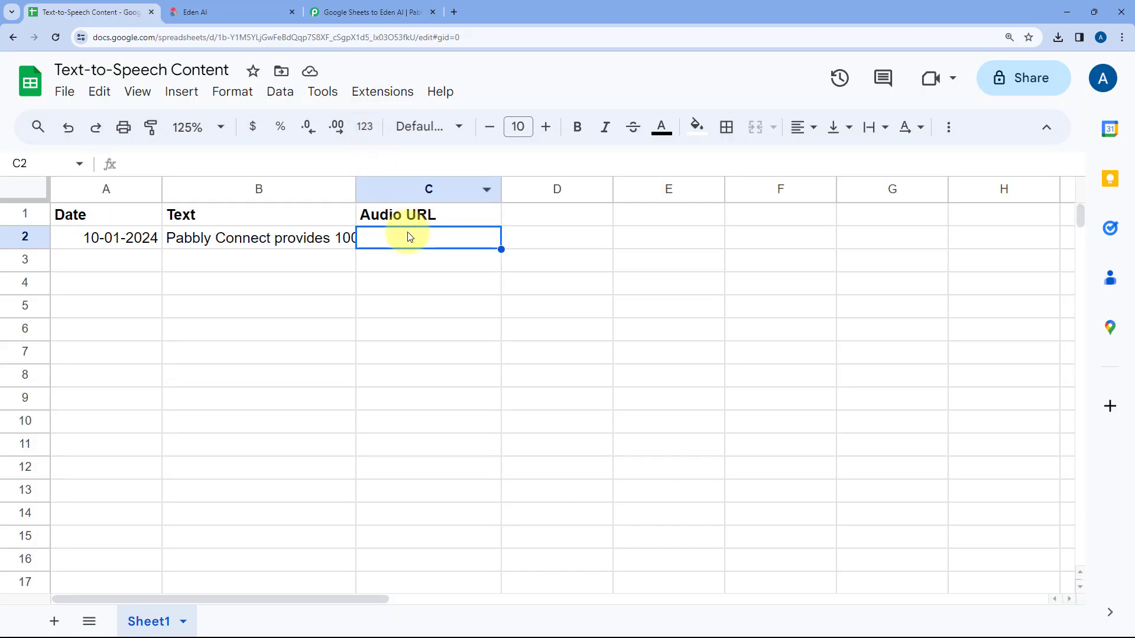
pyautogui.click(359, 11)
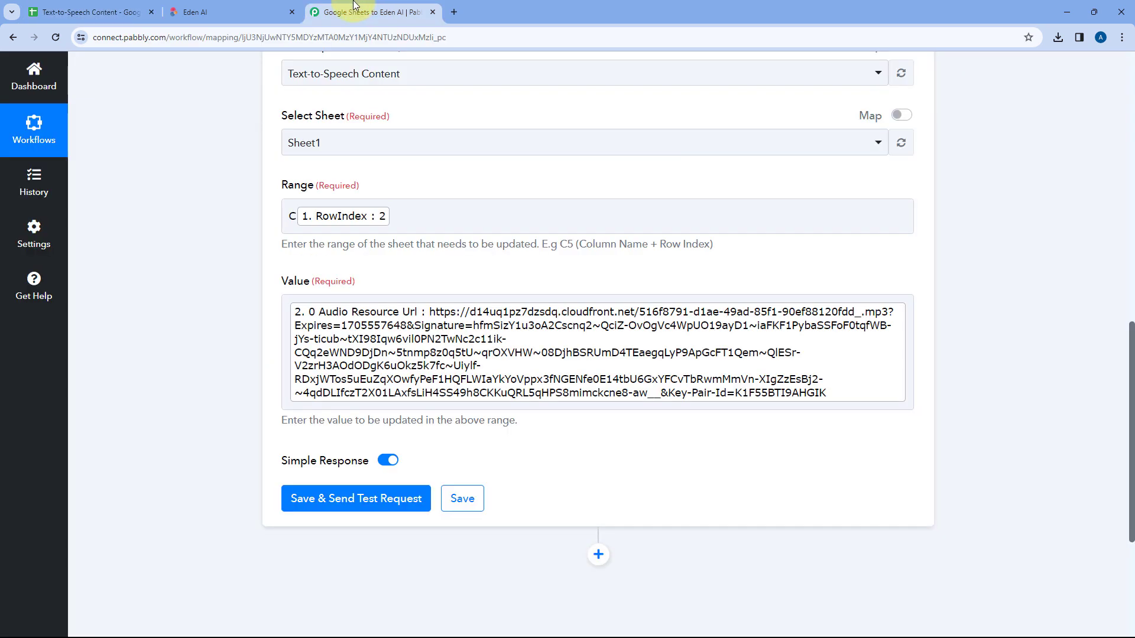
pyautogui.click(363, 503)
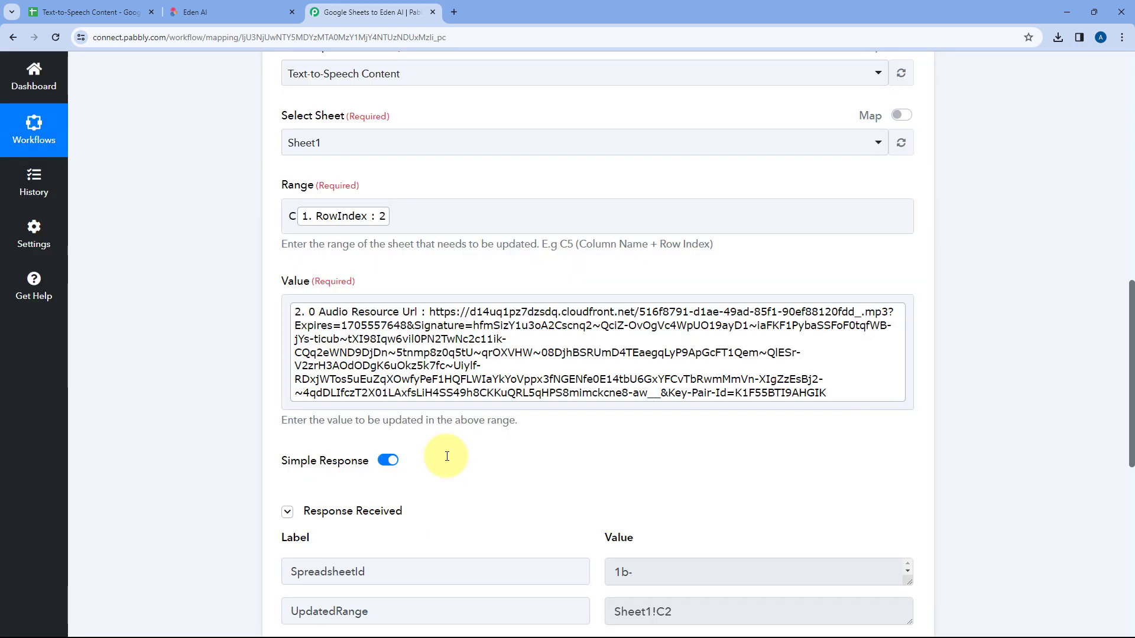
# Step: Examine the response received by the Update Cell Value step and compare it with the mapped range and value
pyautogui.scroll(-3, 447, 456)
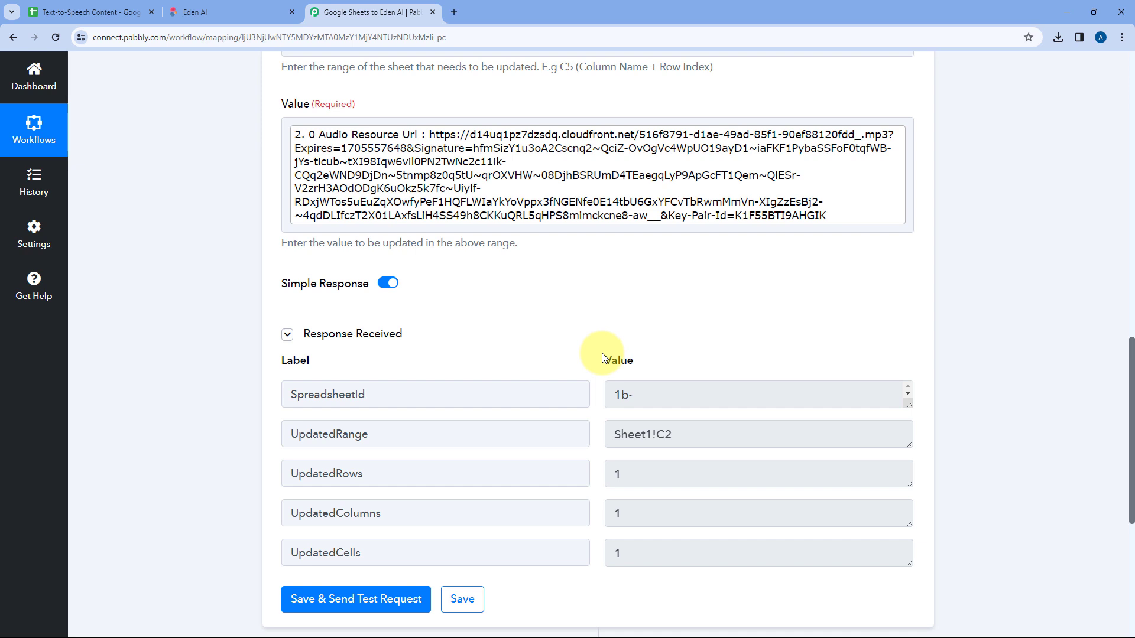
pyautogui.scroll(3, 583, 347)
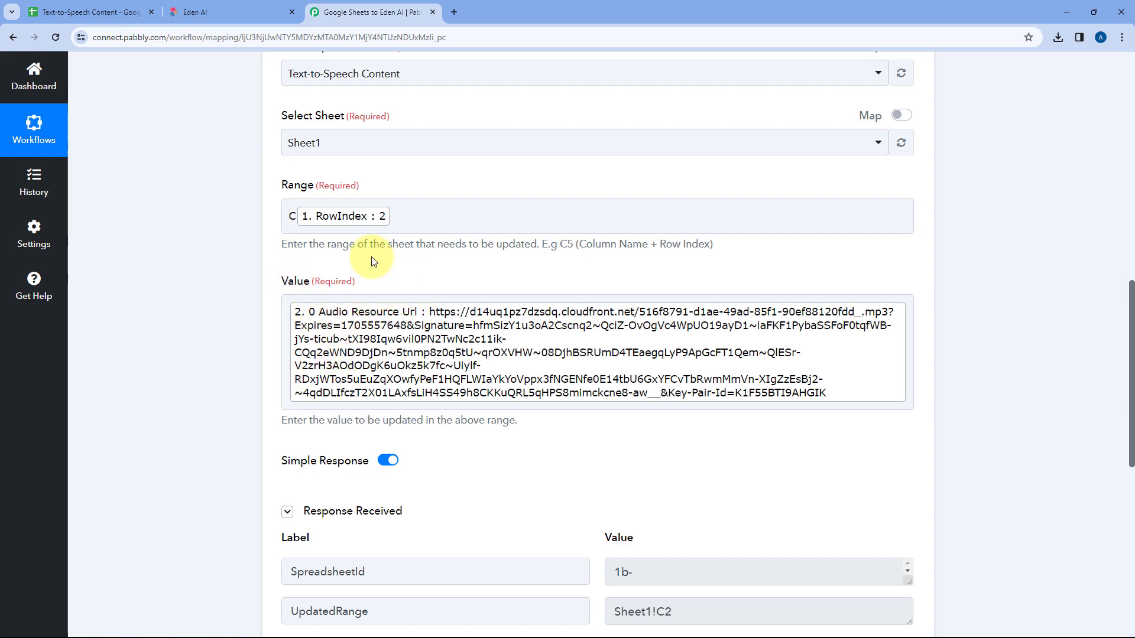
pyautogui.scroll(10, 503, 289)
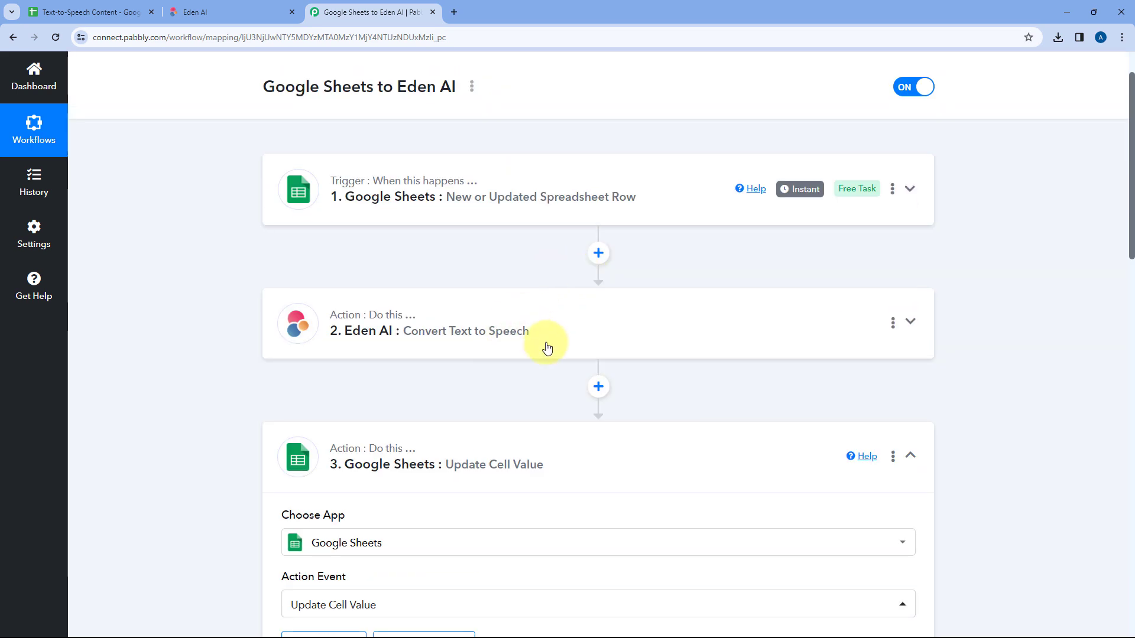
pyautogui.scroll(-9, 473, 380)
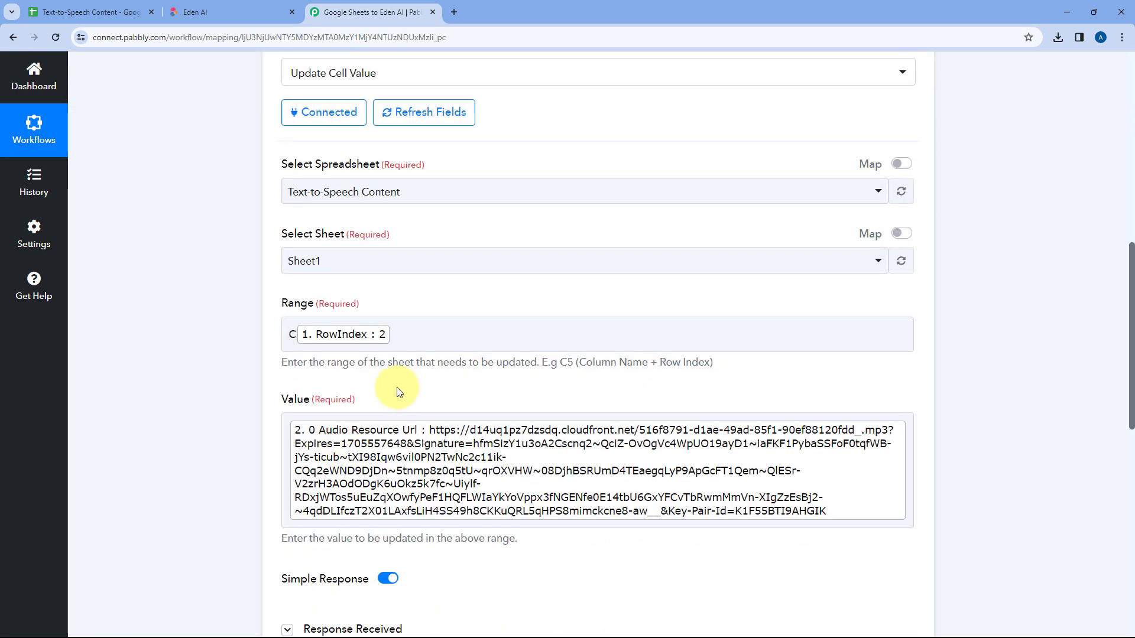
pyautogui.scroll(-1, 397, 392)
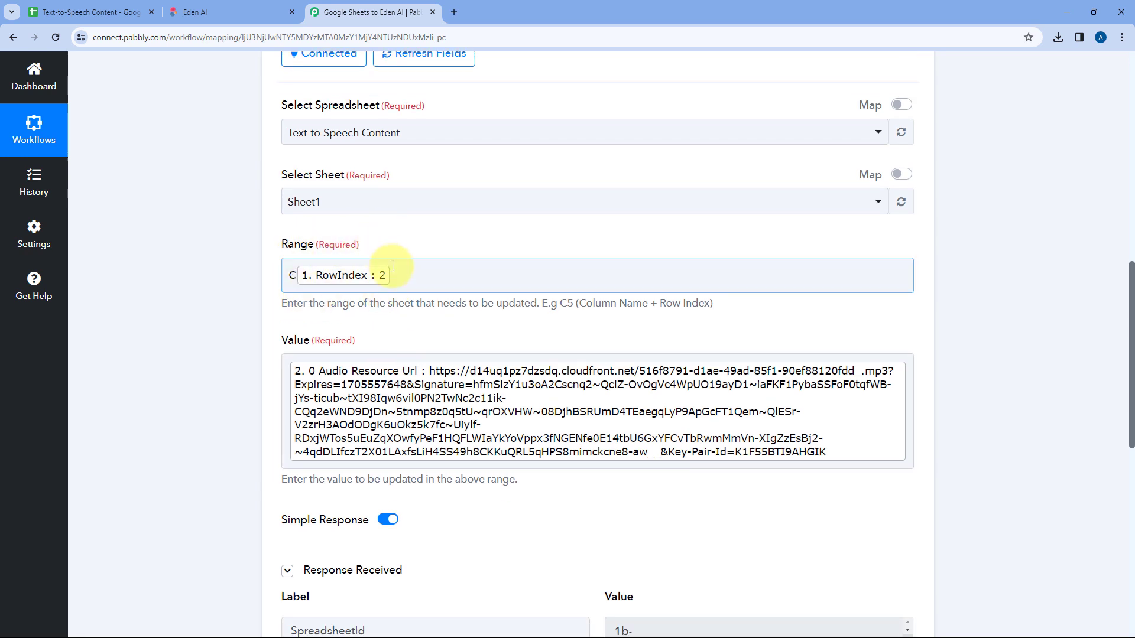
# Step: Check the Audio URL cell in row 2 of the spreadsheet and the source text it belongs to
pyautogui.click(98, 6)
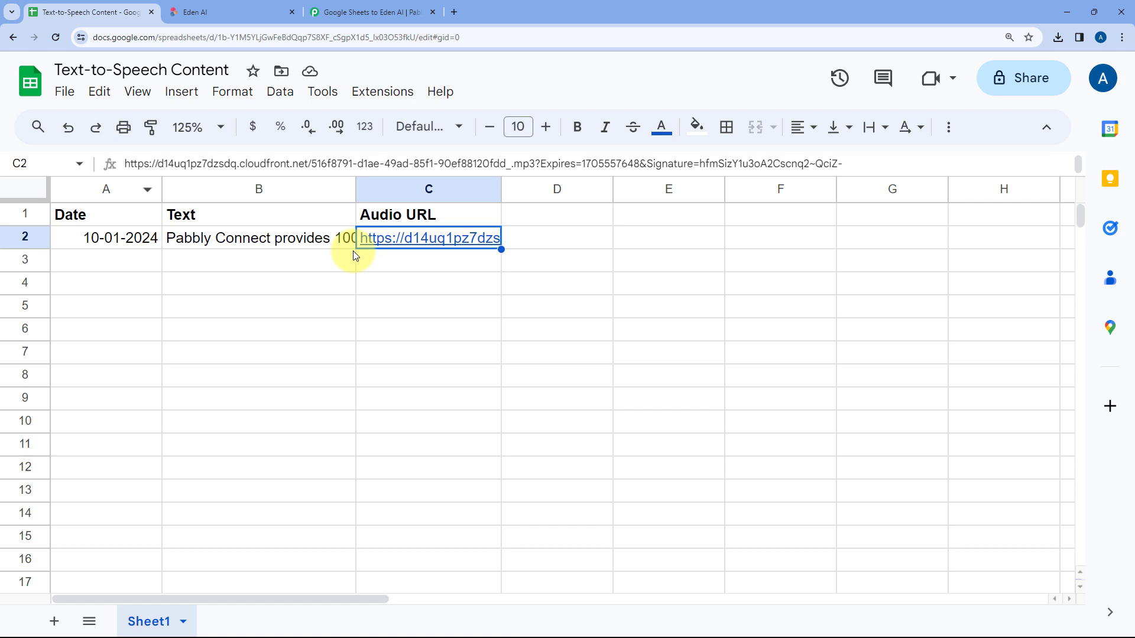
pyautogui.click(325, 266)
pyautogui.click(431, 240)
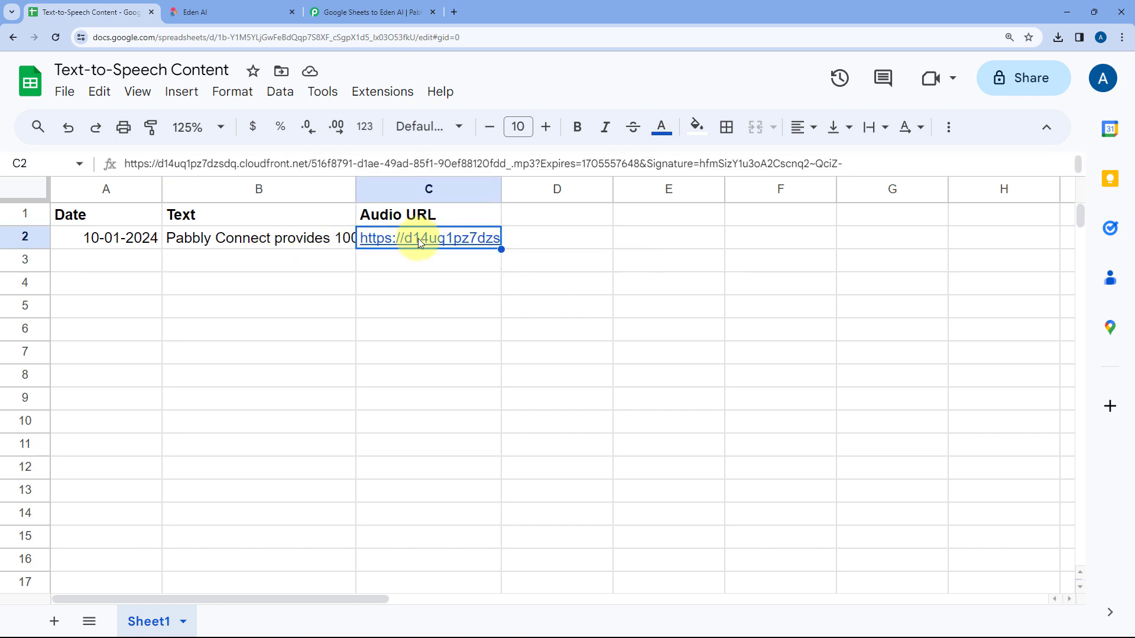
pyautogui.click(266, 241)
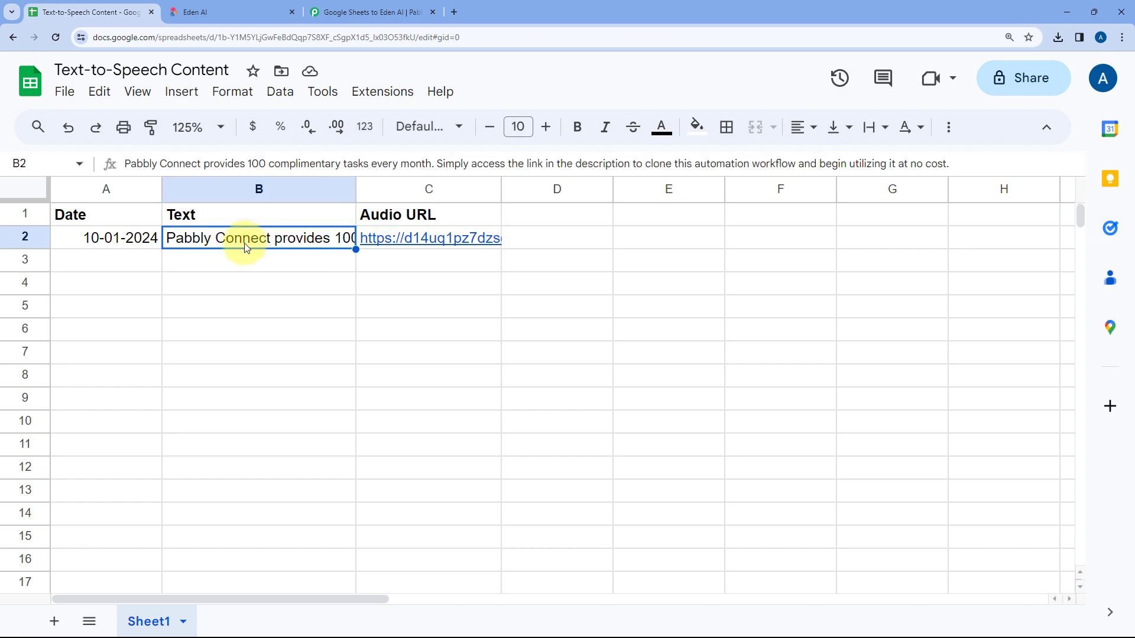
# Step: Collapse the Update Cell Value step in the Pabbly Connect workflow
pyautogui.click(367, 13)
pyautogui.scroll(7, 721, 348)
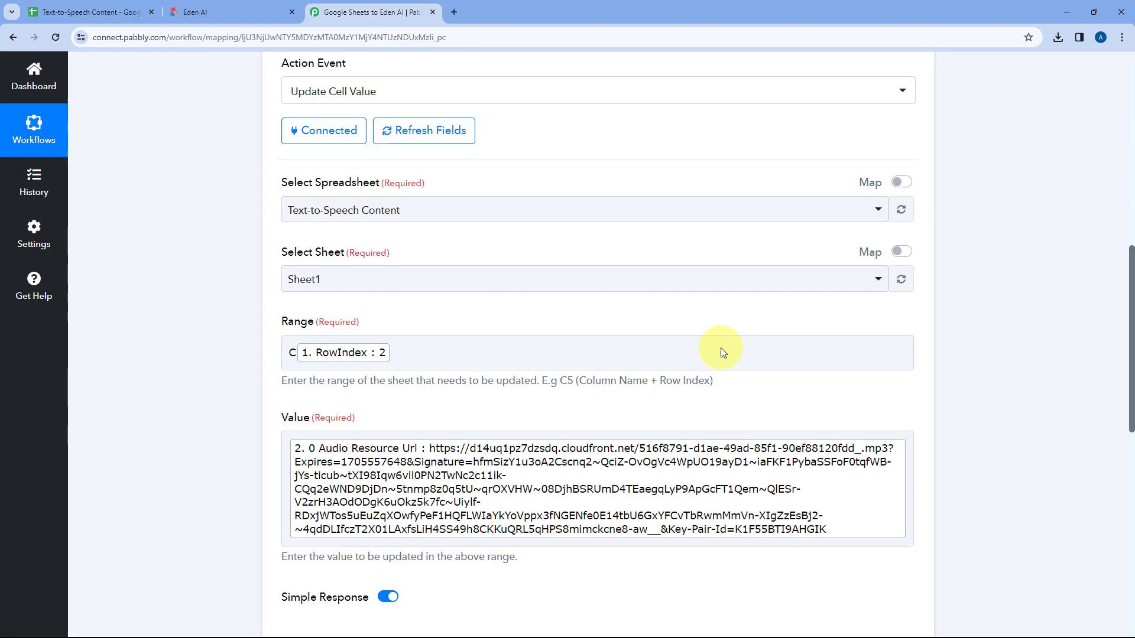
pyautogui.click(641, 286)
pyautogui.scroll(4, 642, 286)
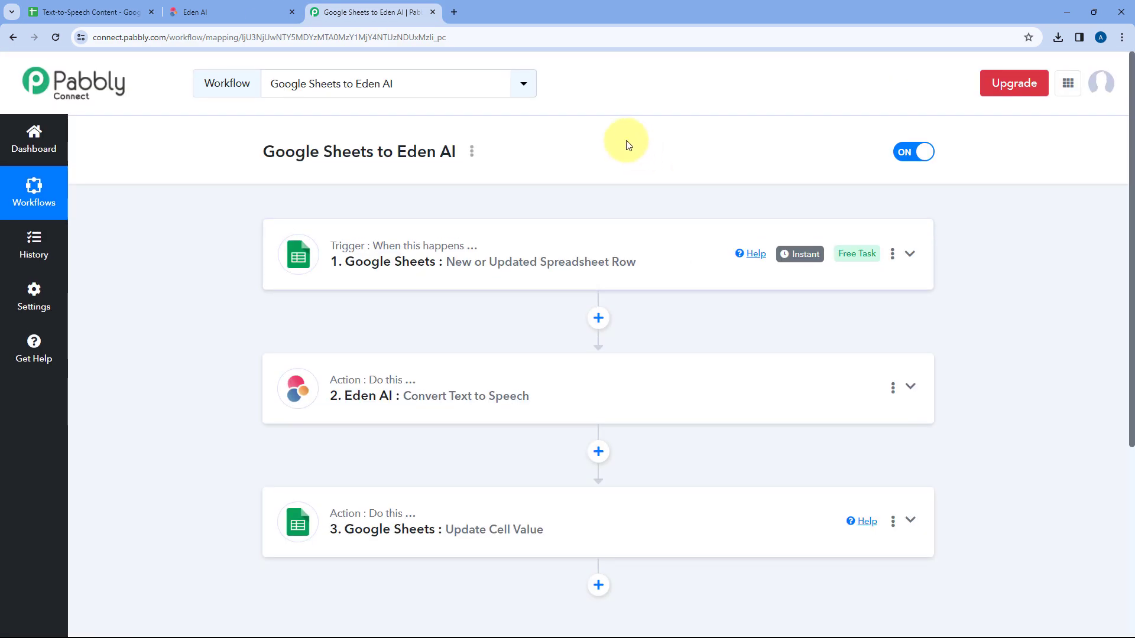
pyautogui.click(59, 8)
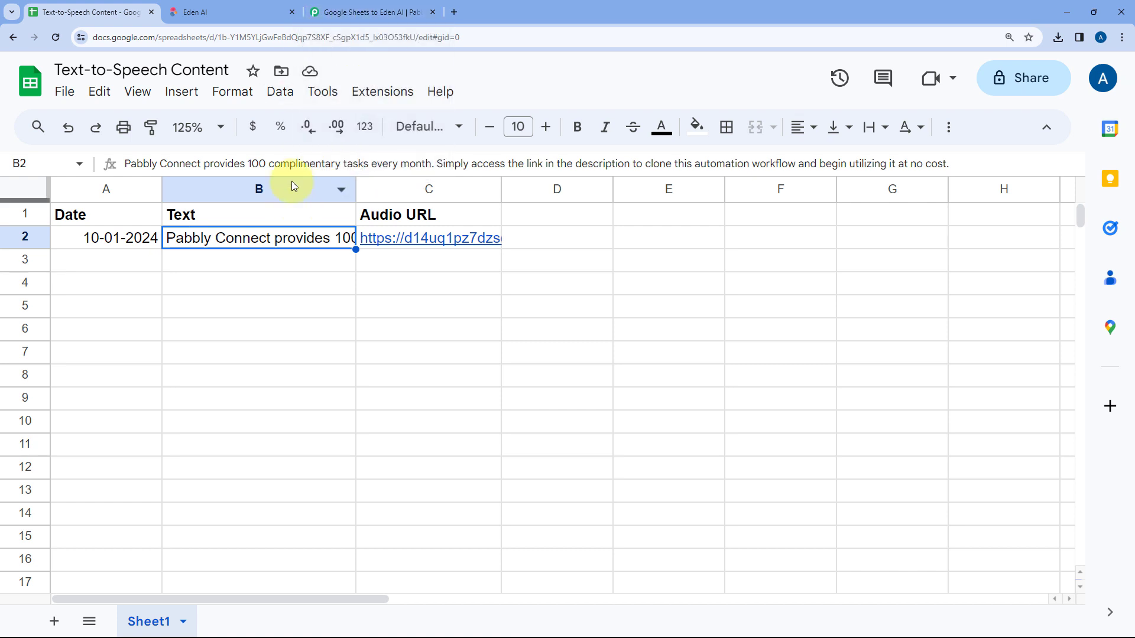
pyautogui.click(276, 10)
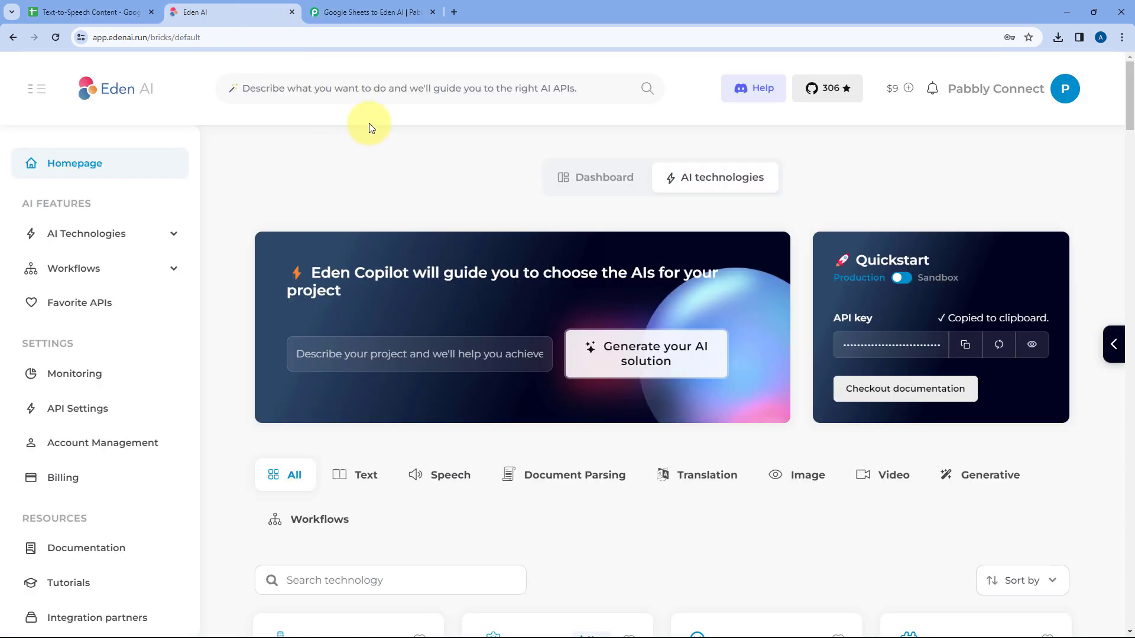
pyautogui.click(364, 12)
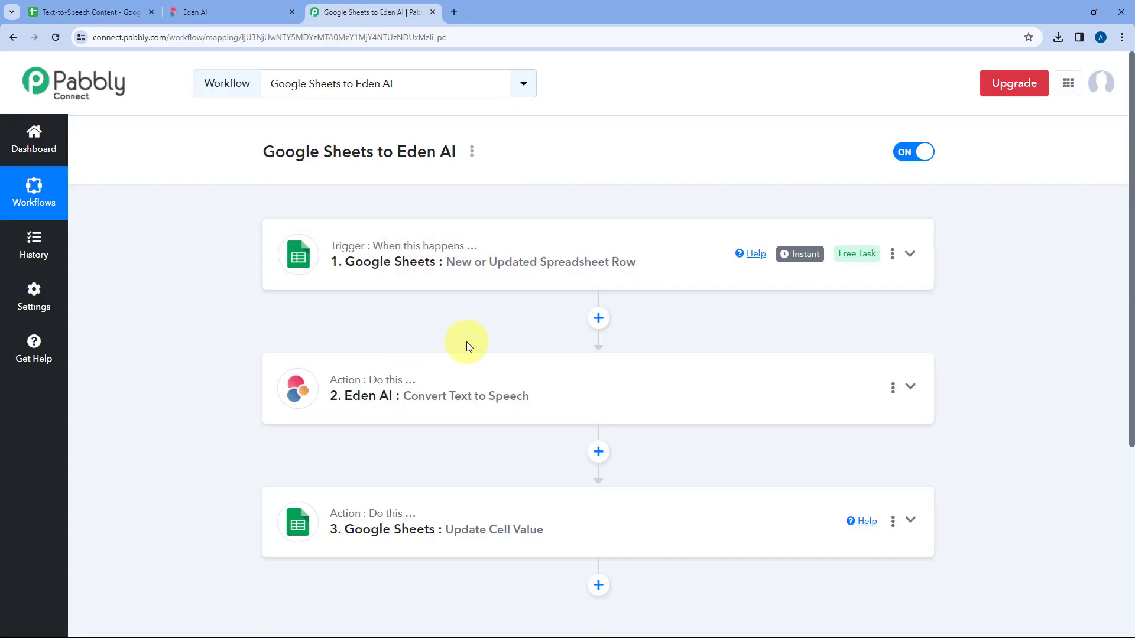
# Step: Add a test entry in row 3 of the spreadsheet with date 10-01-2024 and text "For more videos on automation, subscribe to Pabbly"
pyautogui.click(88, 11)
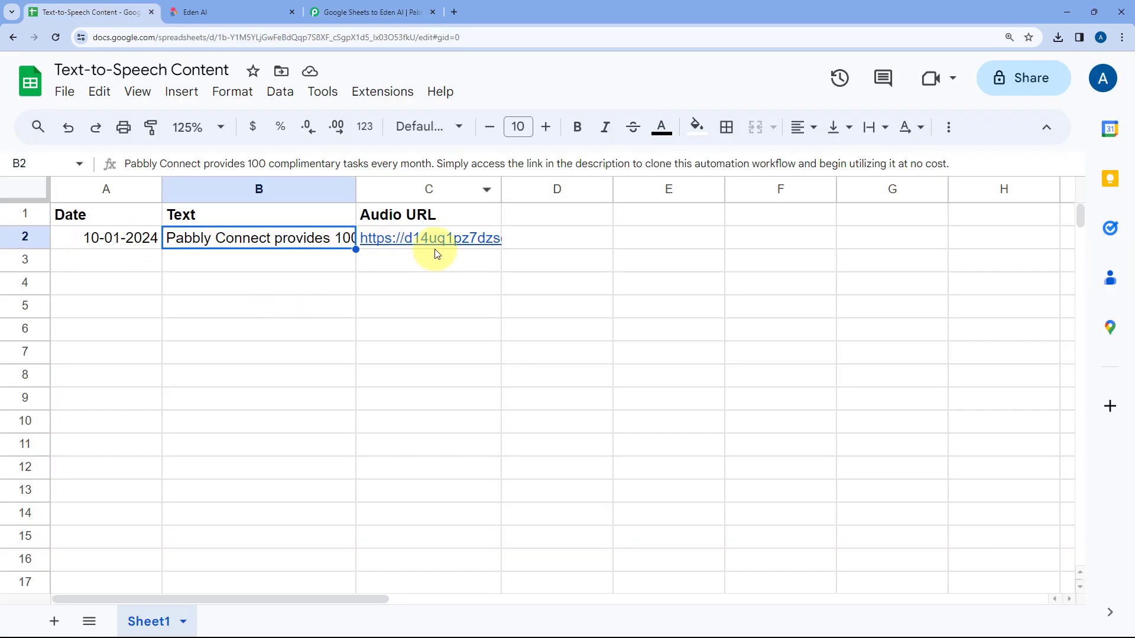
pyautogui.click(142, 265)
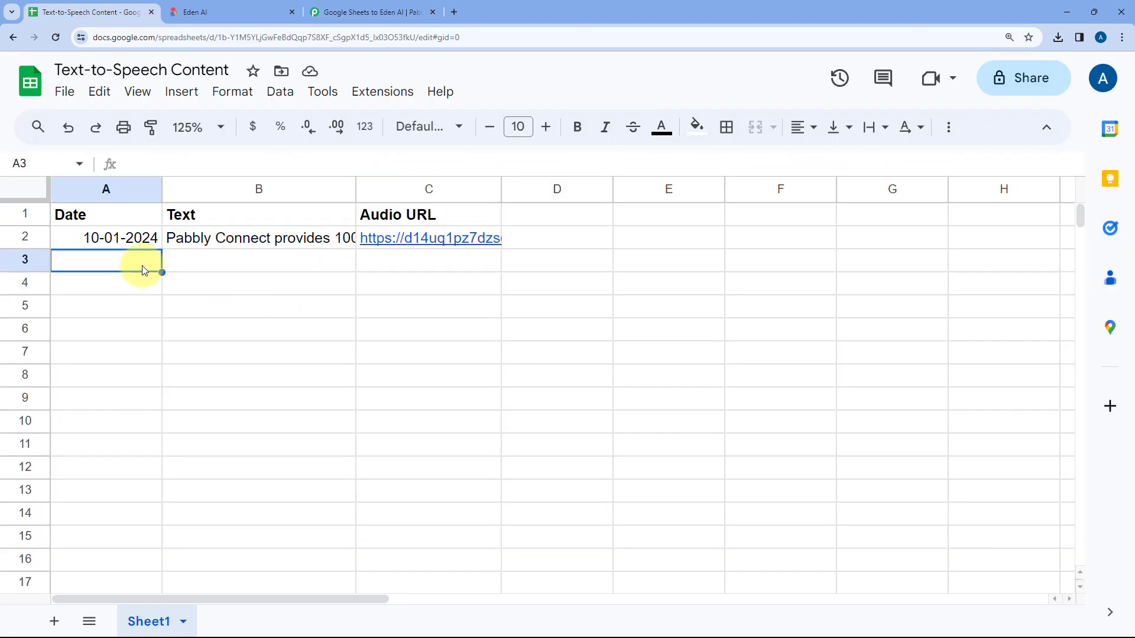
pyautogui.write('10-01-2024')
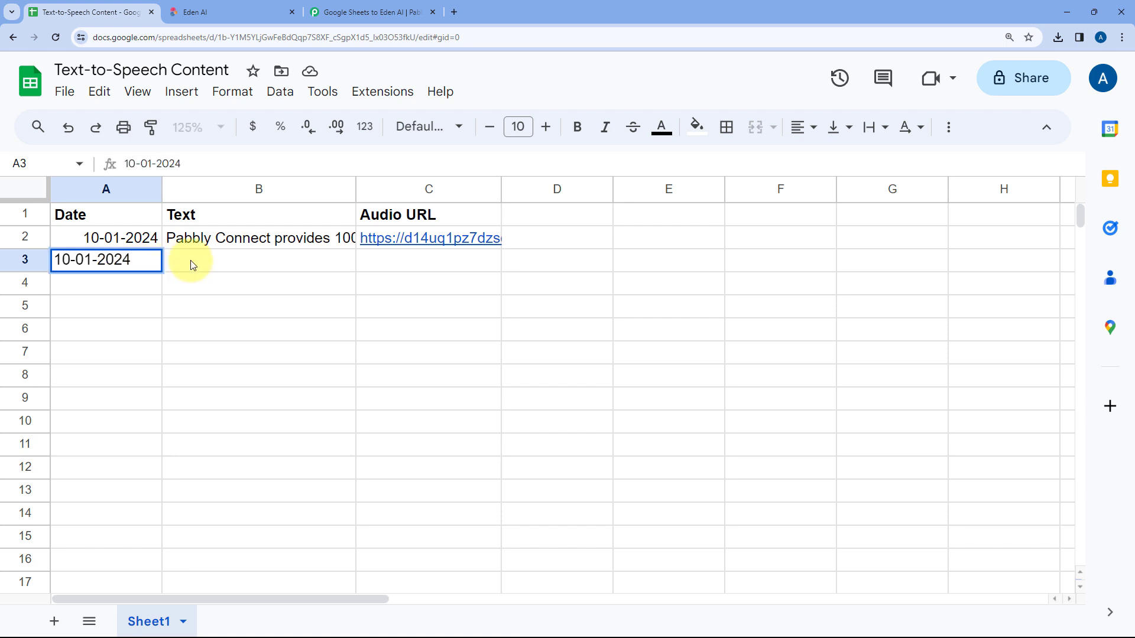
pyautogui.click(227, 263)
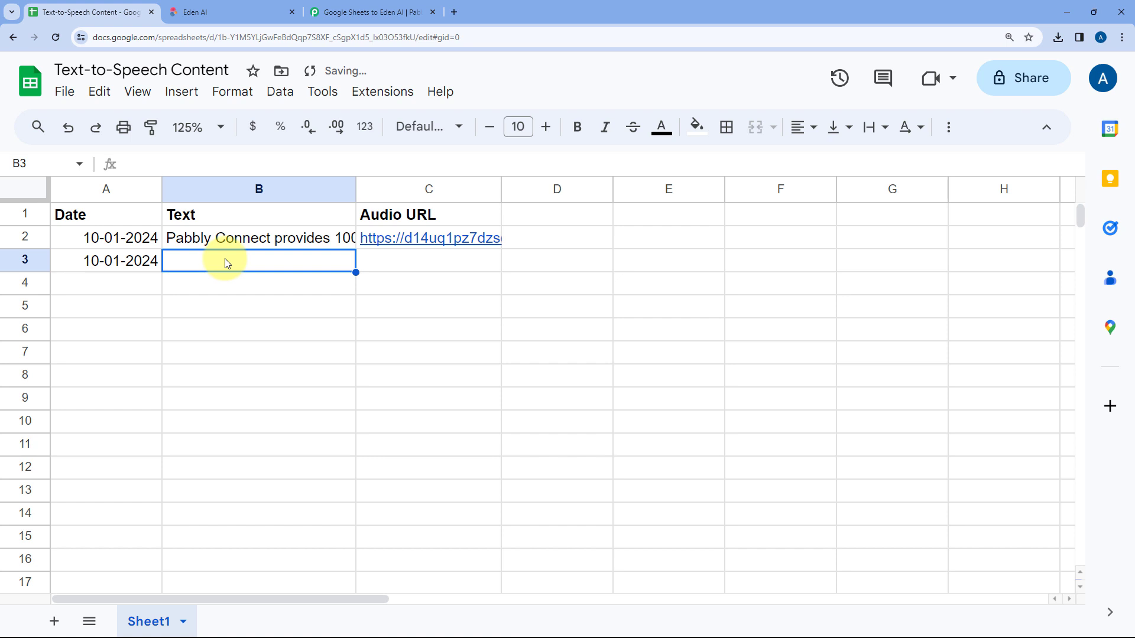
pyautogui.doubleClick(227, 264)
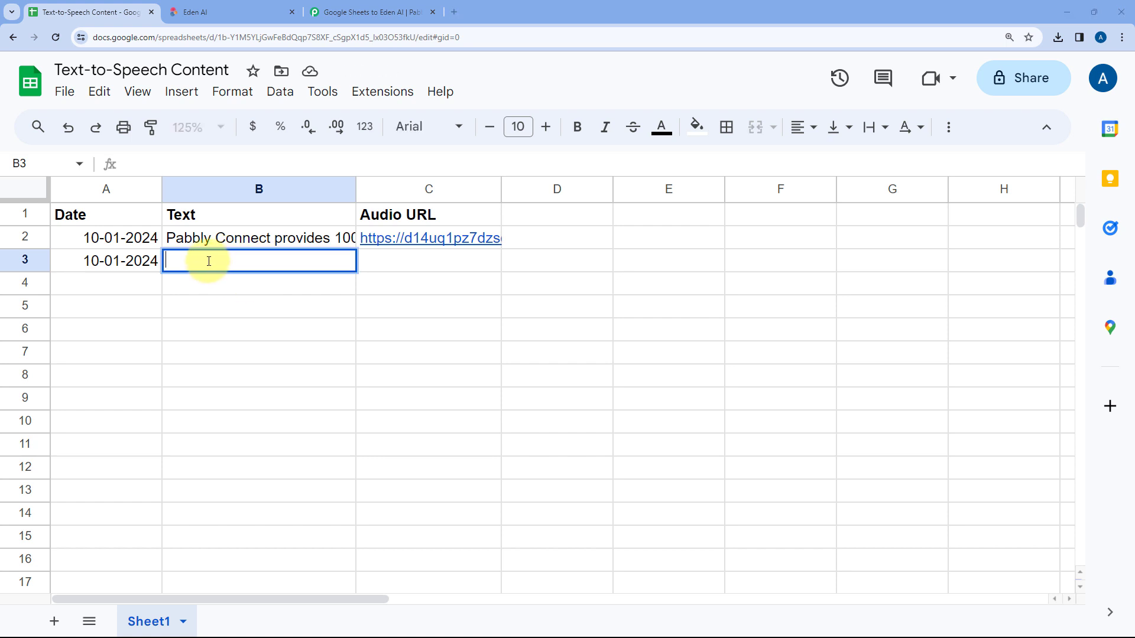
pyautogui.rightClick(209, 261)
pyautogui.click(237, 371)
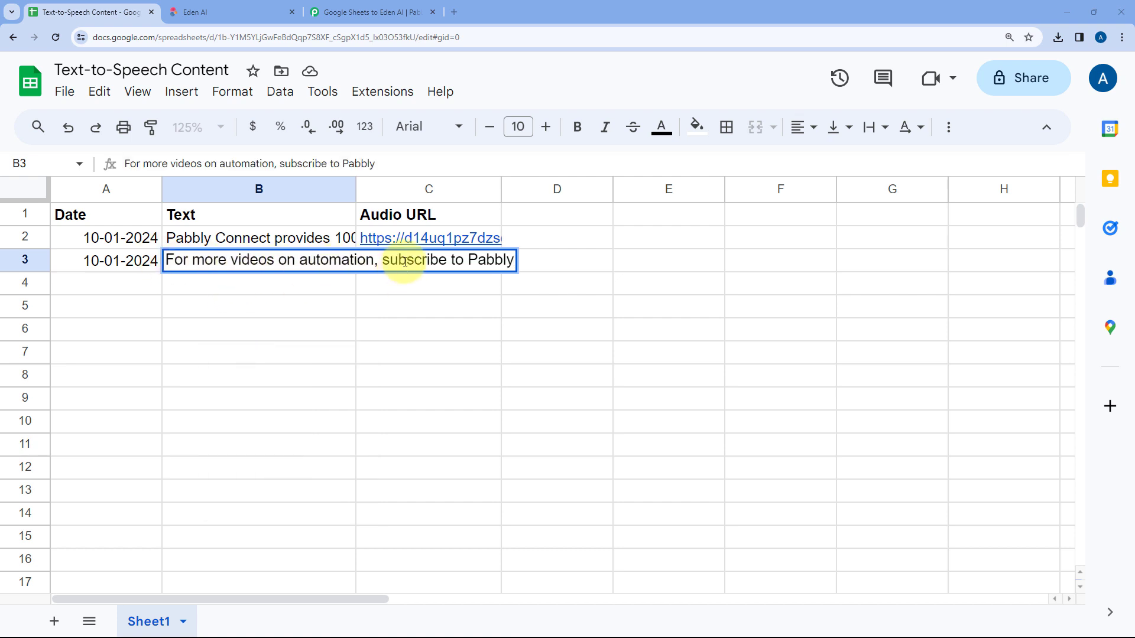
pyautogui.click(313, 284)
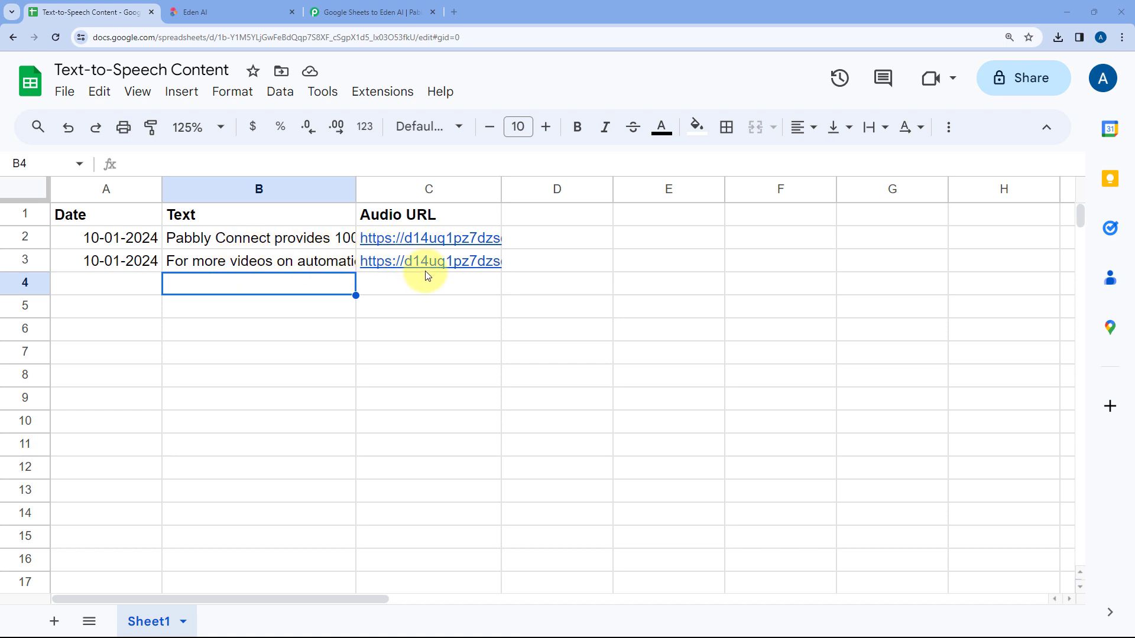
# Step: Open the audio URL in row 3, play the downloaded file in Media Player, and close the player
pyautogui.moveTo(429, 277)
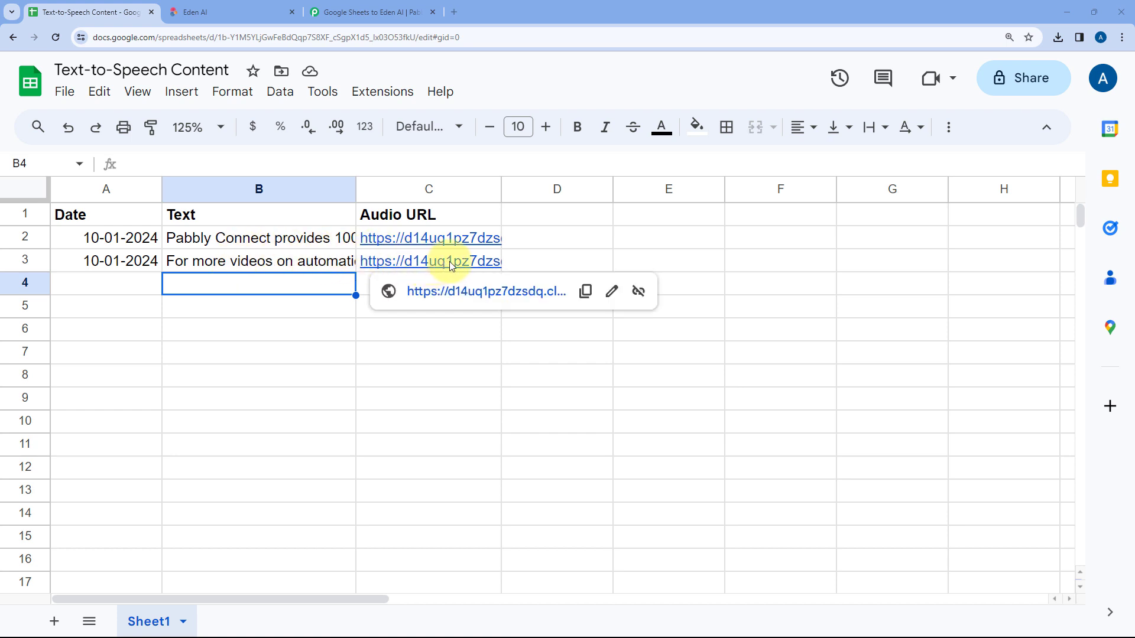
pyautogui.click(469, 292)
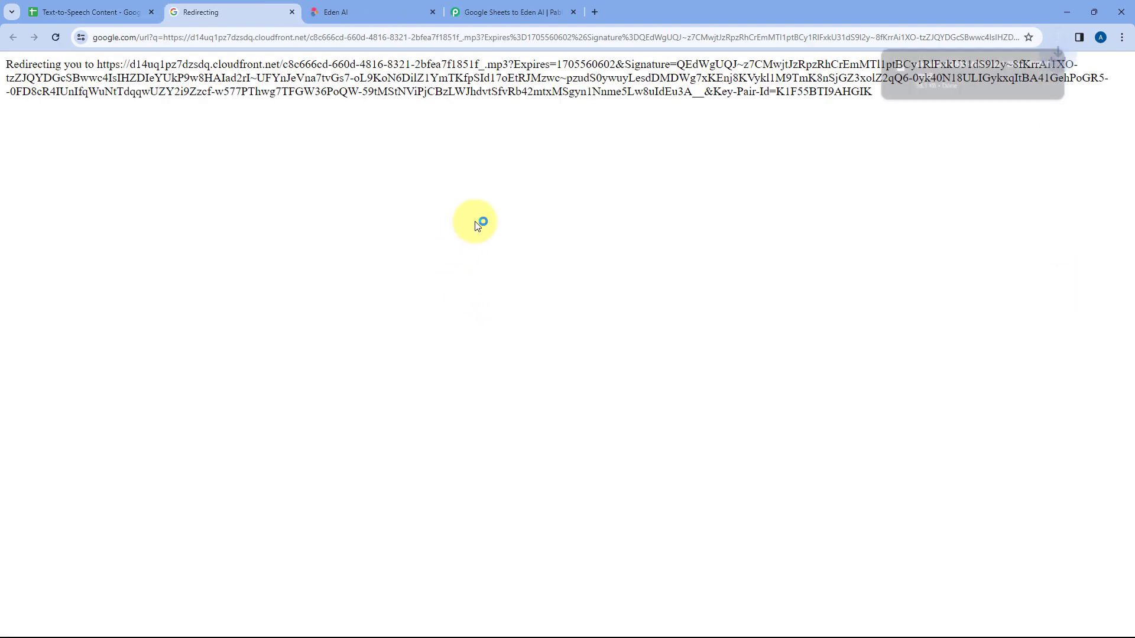
pyautogui.click(930, 74)
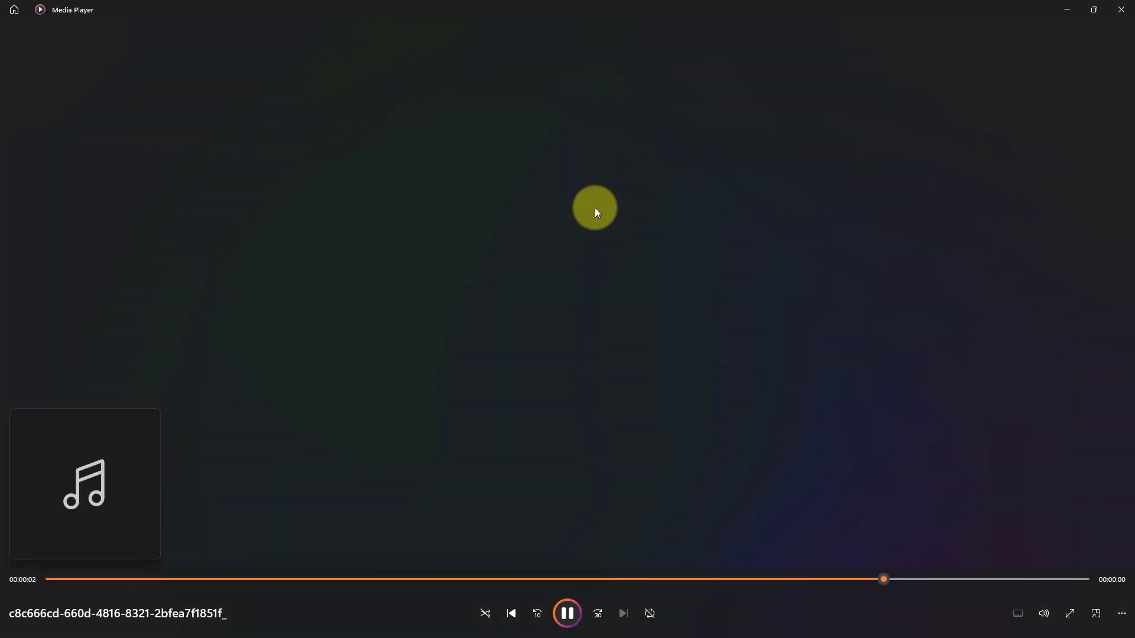
pyautogui.click(1120, 13)
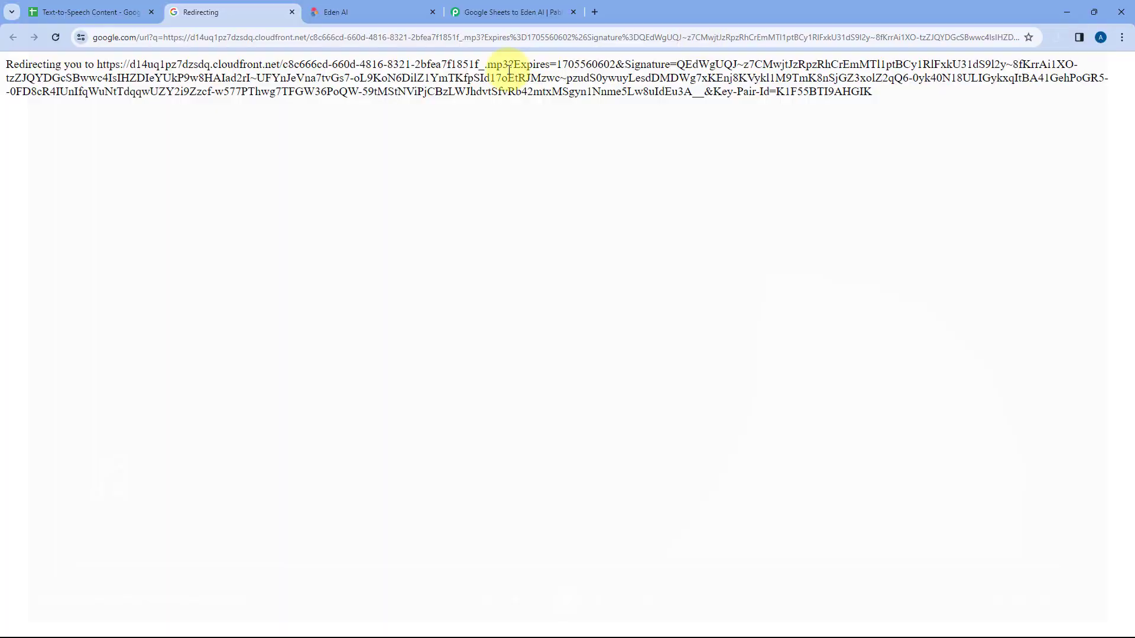
# Step: Close the redirect page opened by the audio link and return to the Google Sheets to Eden AI workflow
pyautogui.click(127, 12)
pyautogui.click(292, 11)
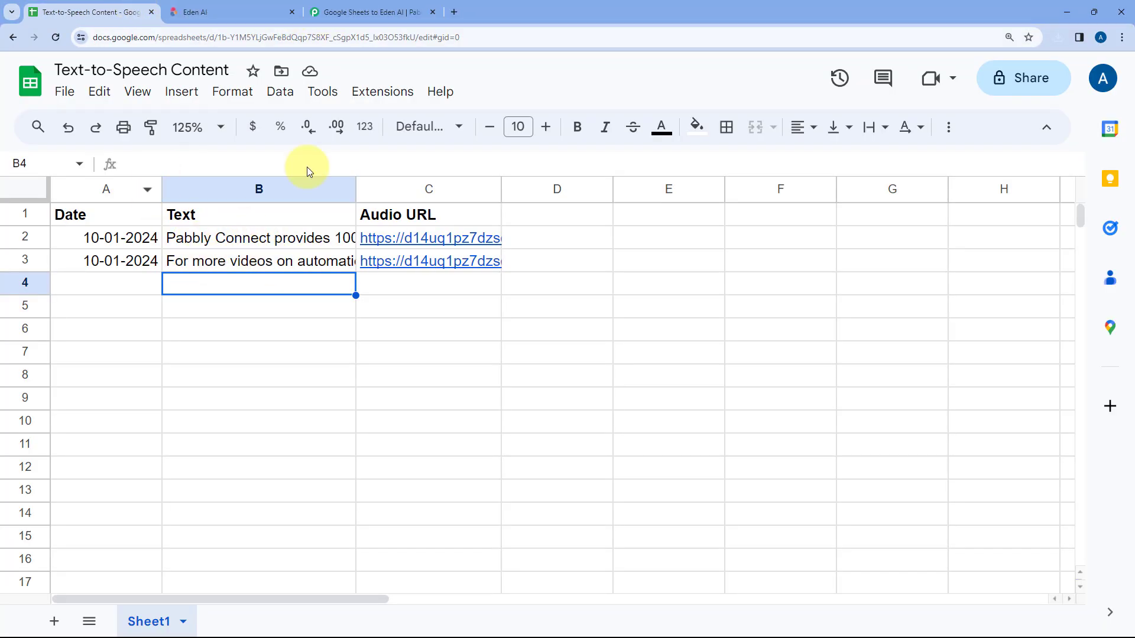
pyautogui.click(379, 12)
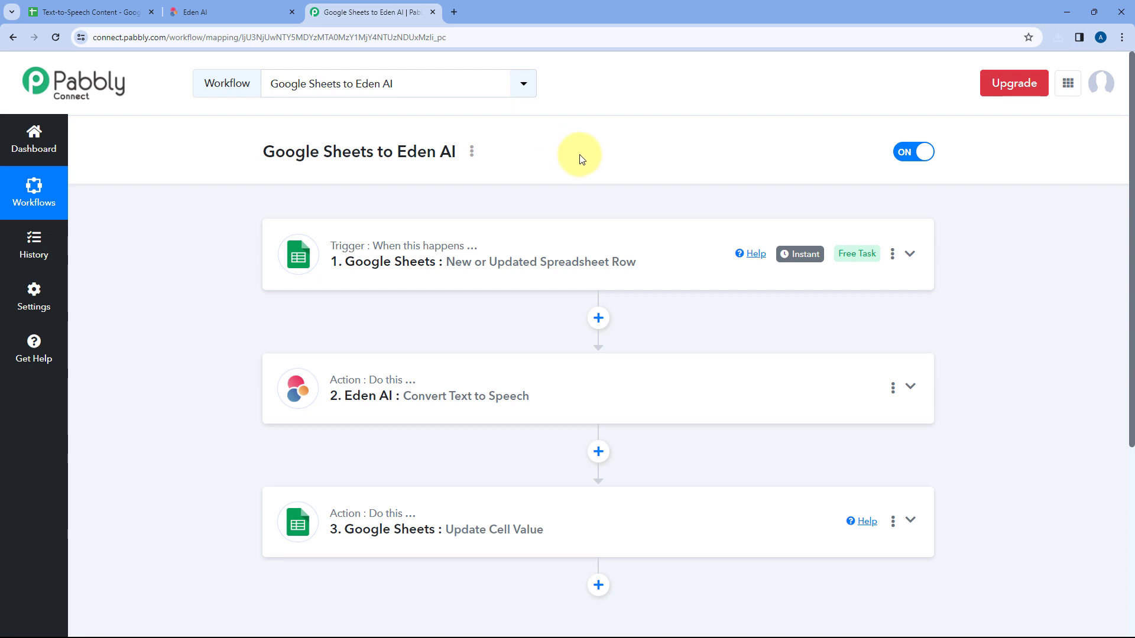